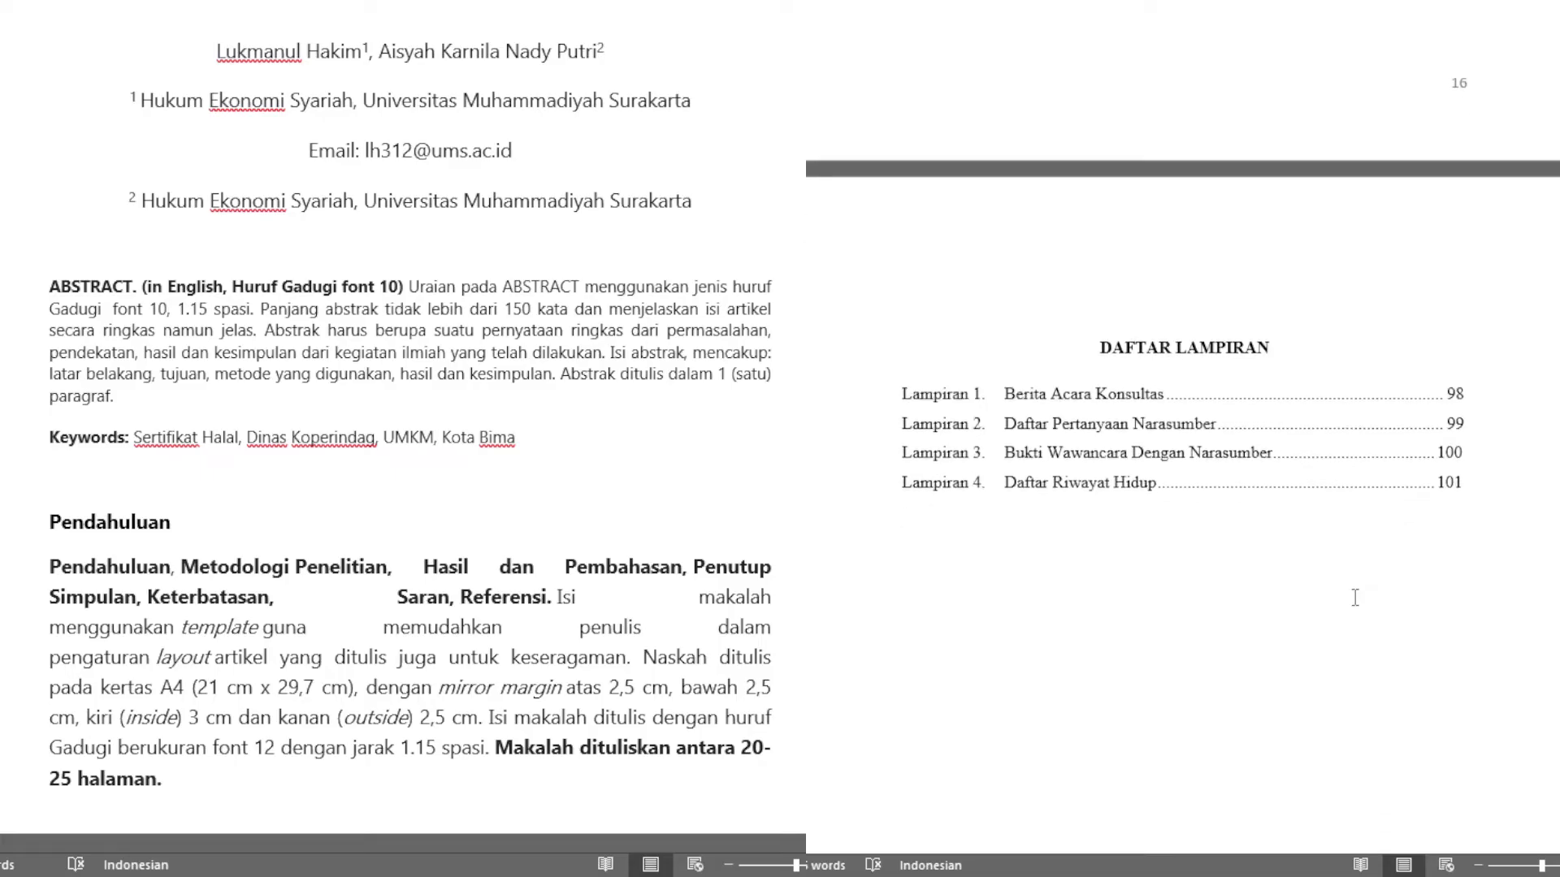
Step: Examine the thesis's BAB I Pendahuluan text, including Latar Belakang, alongside the Pendahuluan section of the article template
scroll(1355, 604, down, 2)
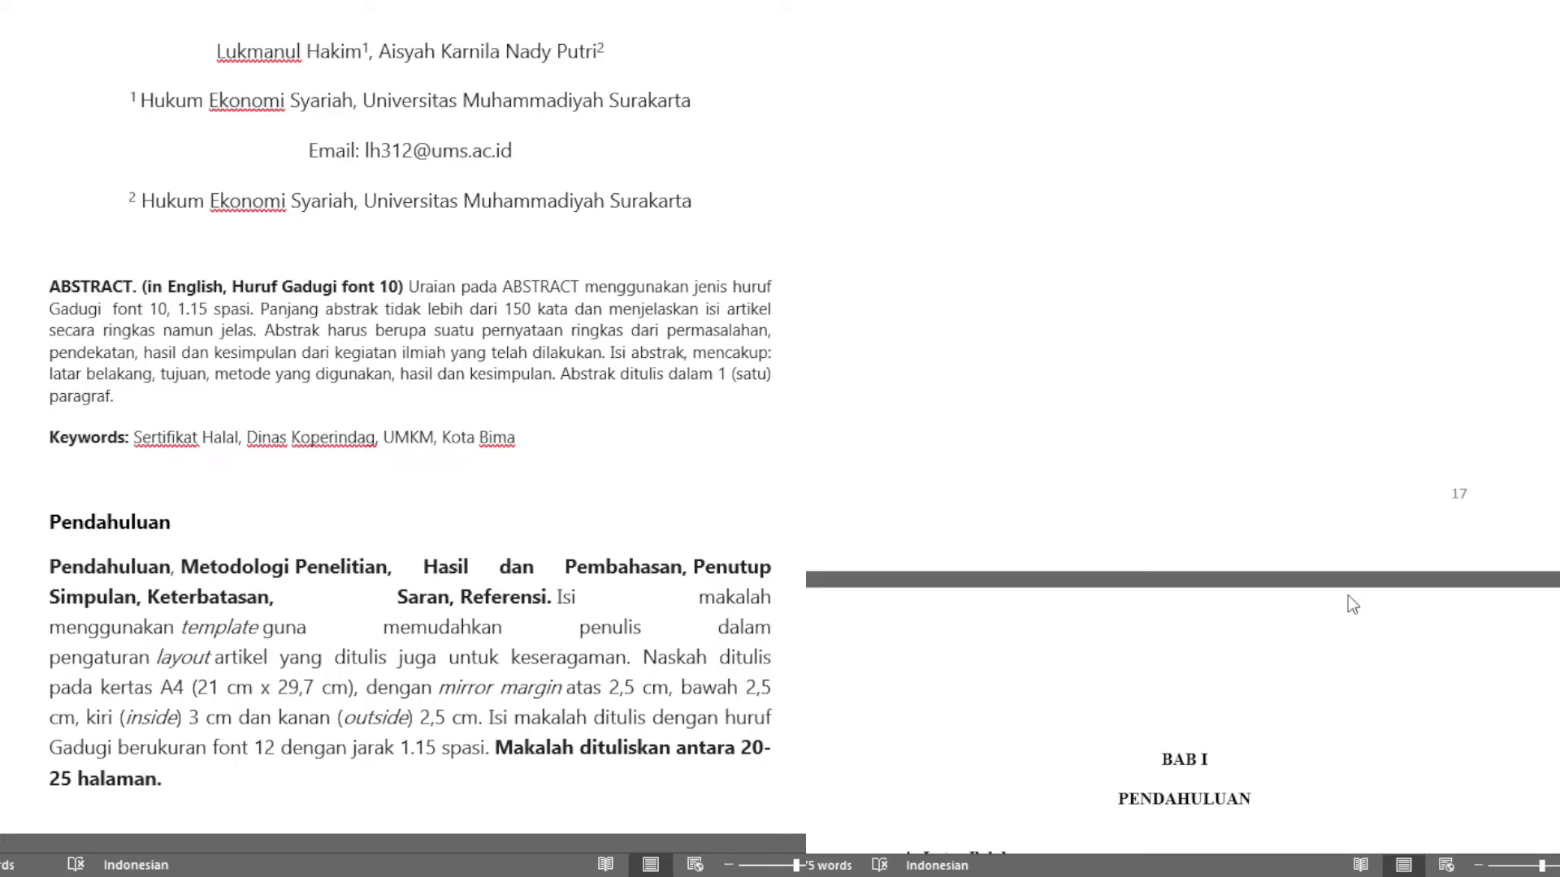
scroll(1348, 596, down, 3)
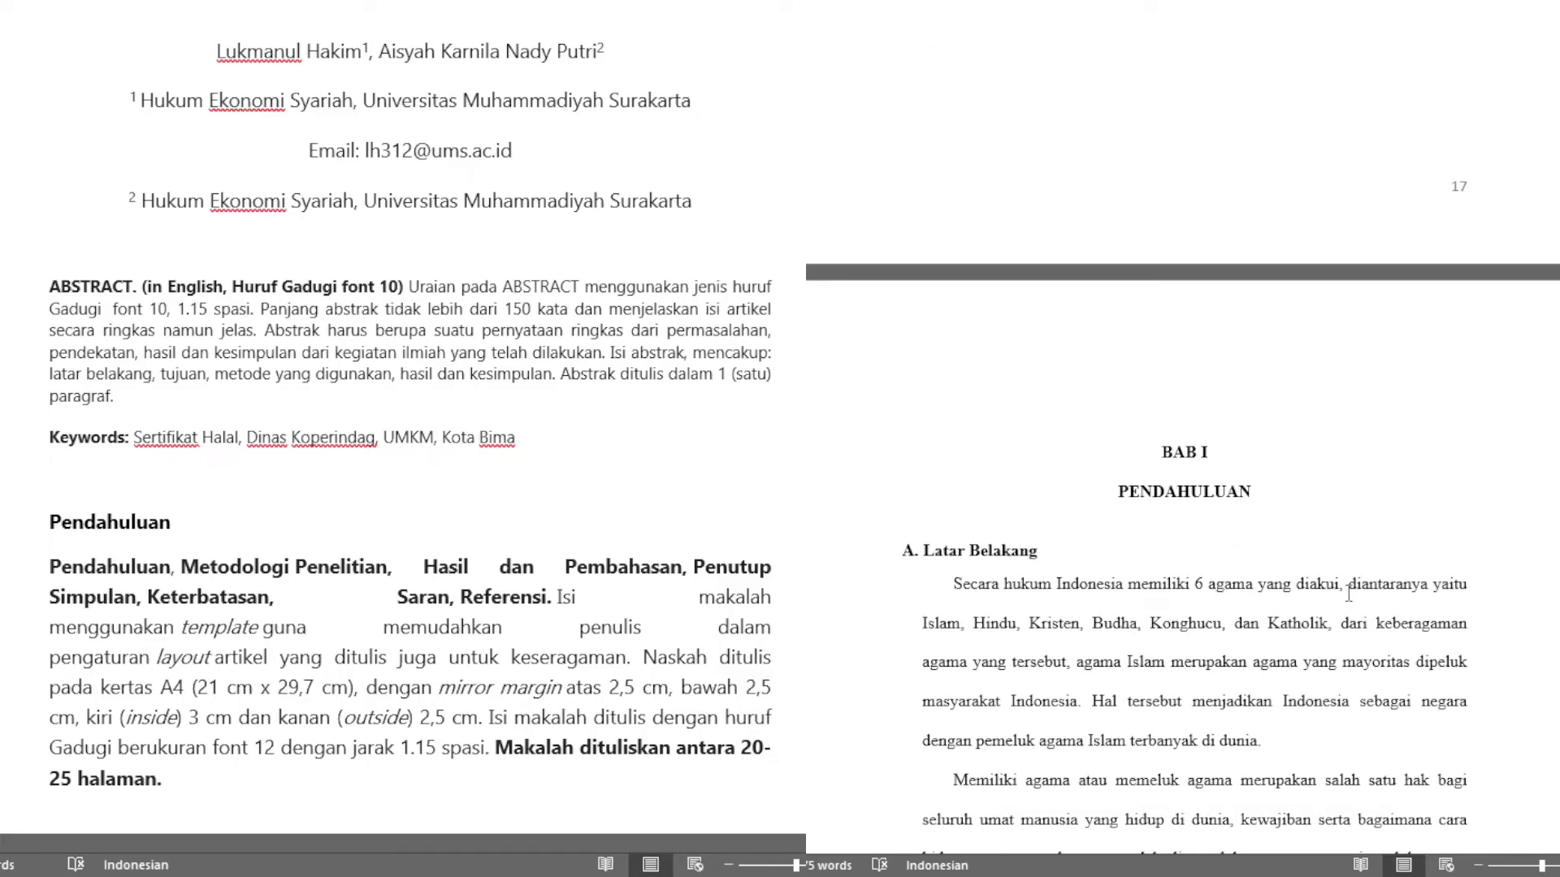
scroll(1348, 595, down, 3)
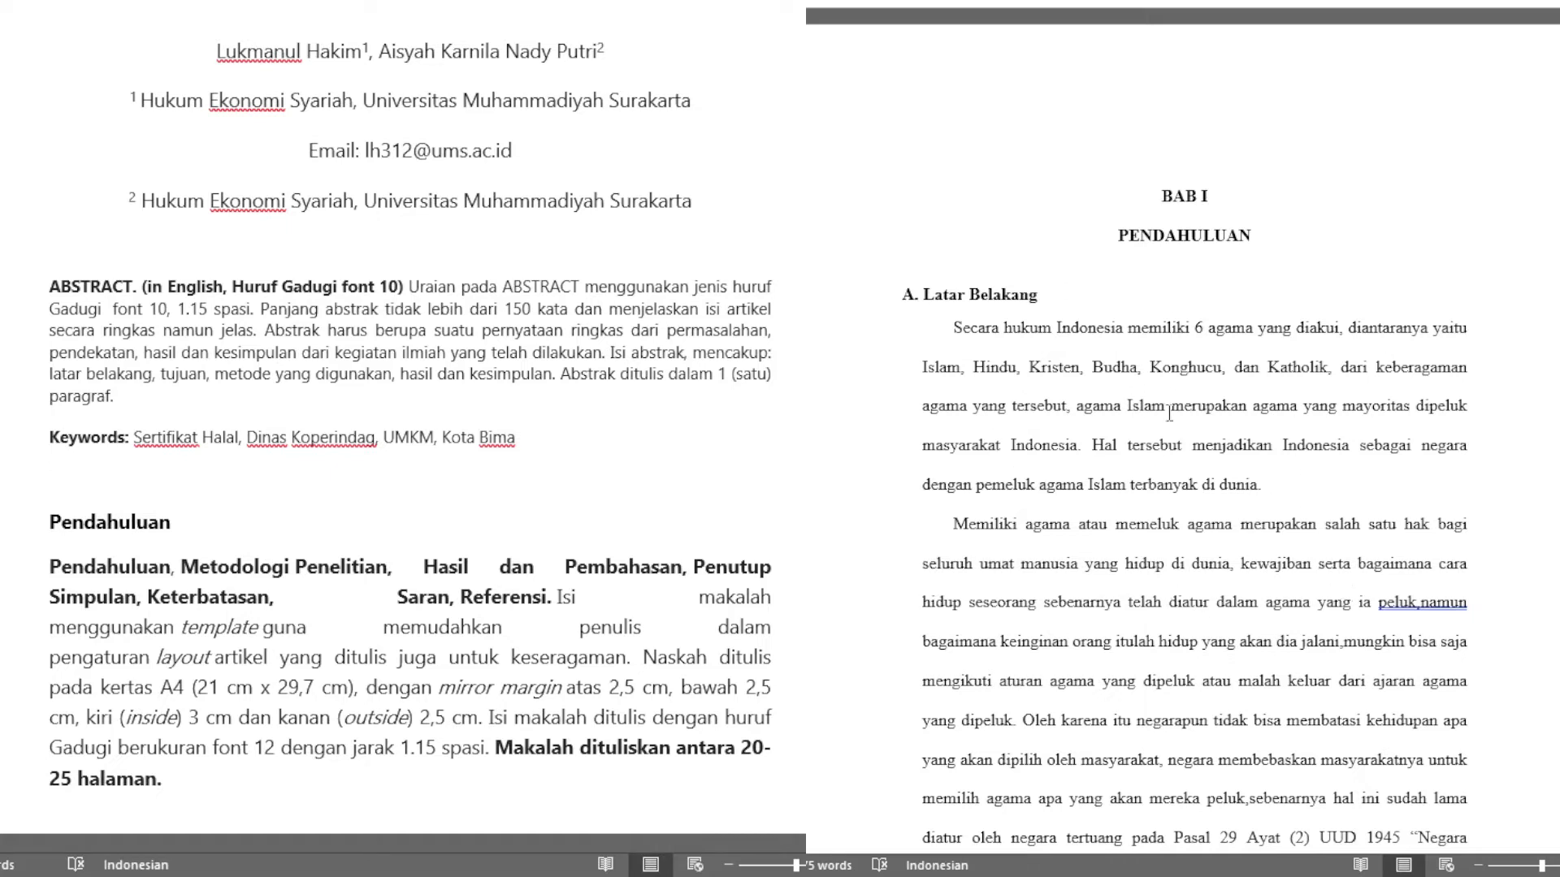
scroll(1297, 441, down, 1)
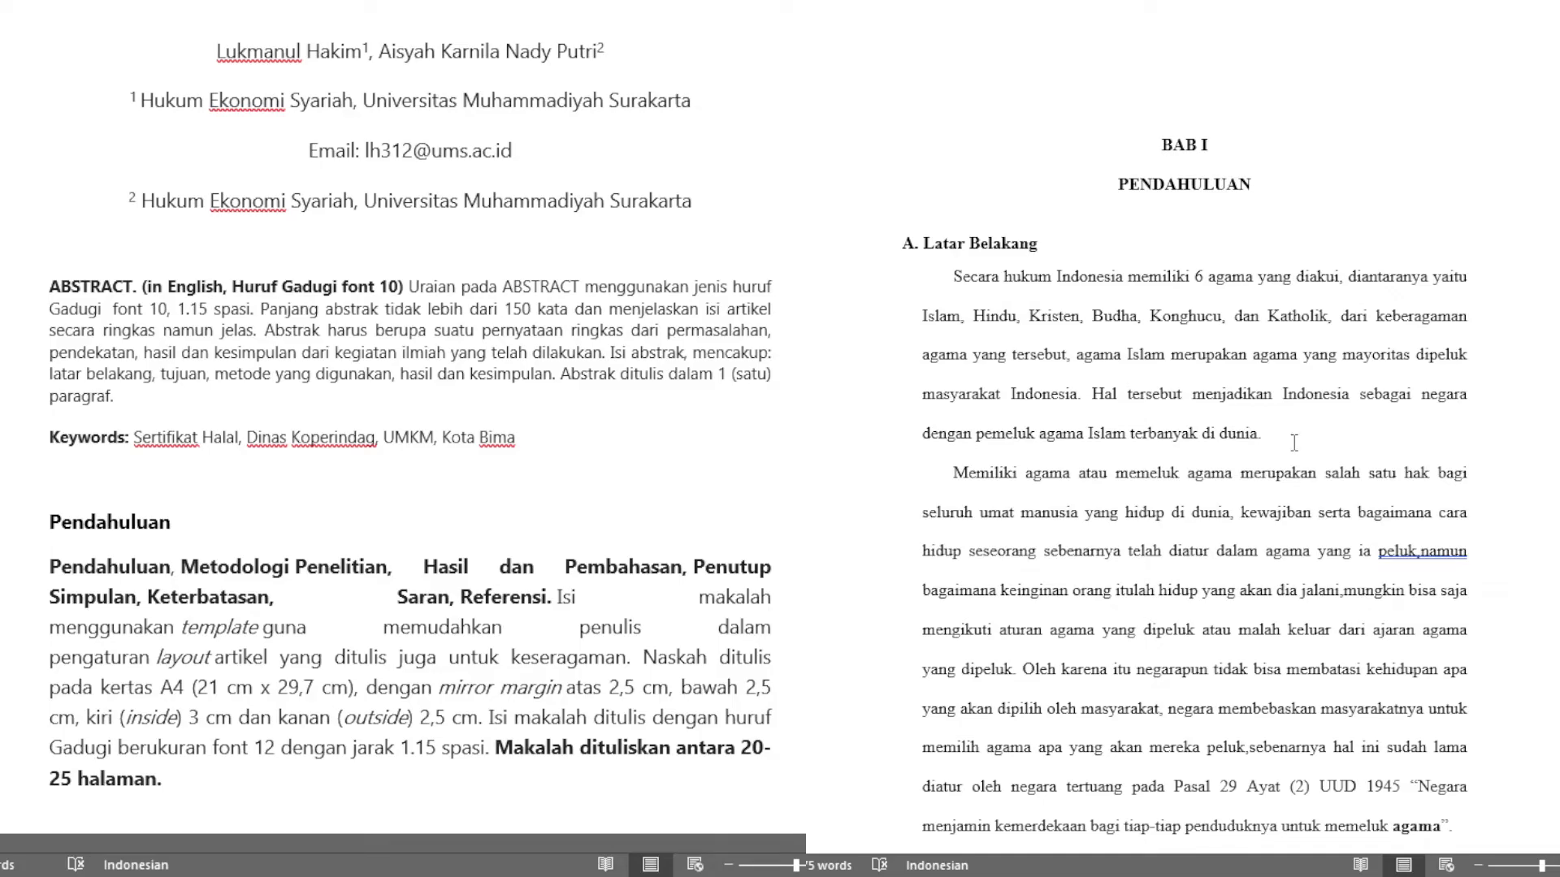
scroll(1294, 443, down, 4)
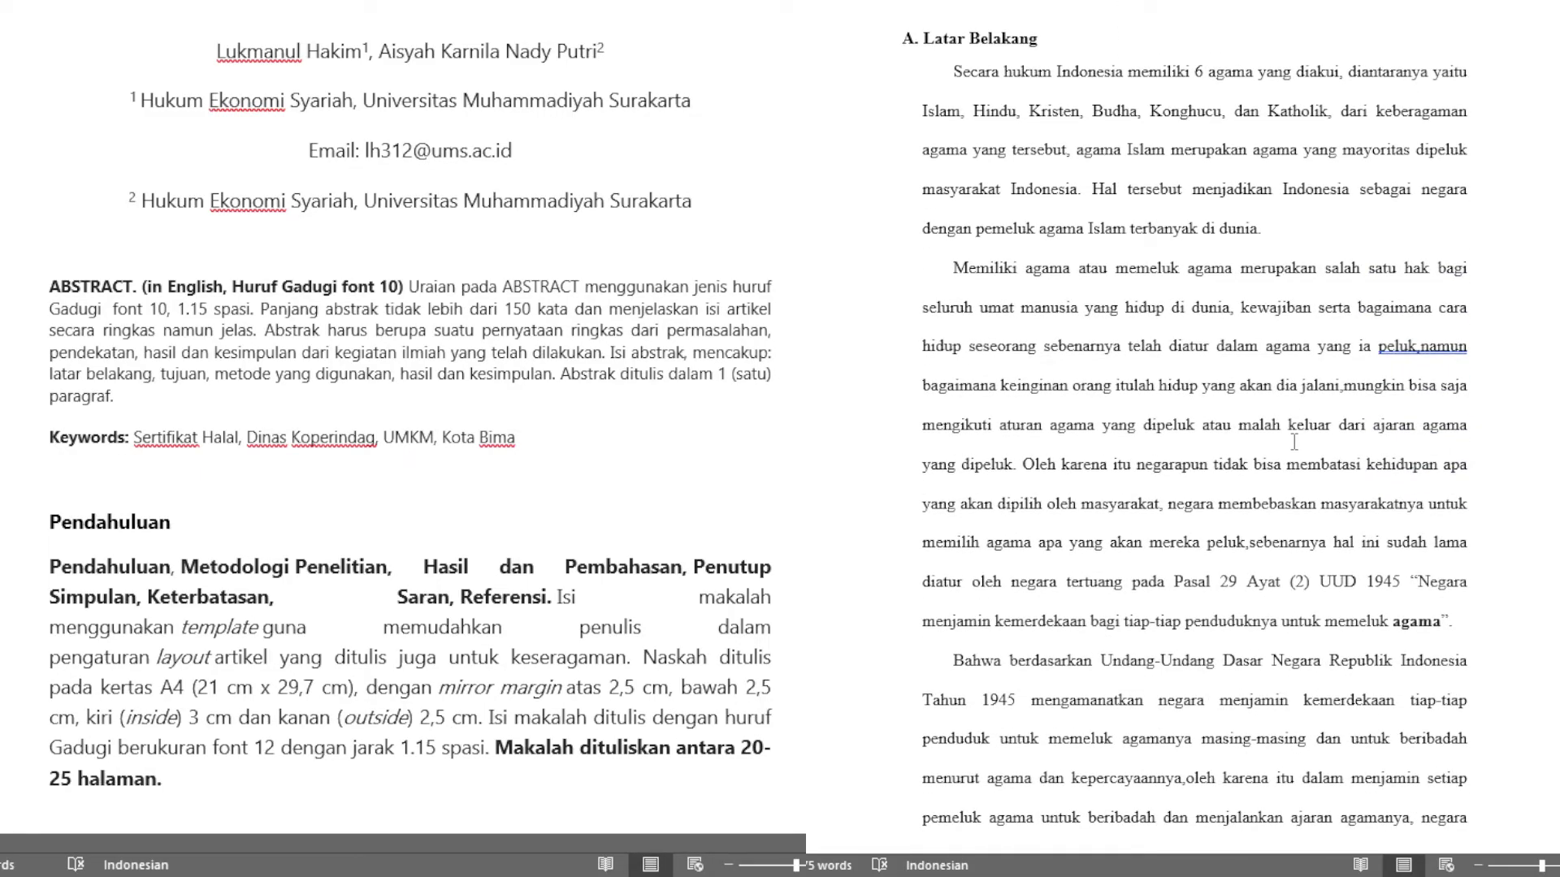
scroll(491, 455, down, 2)
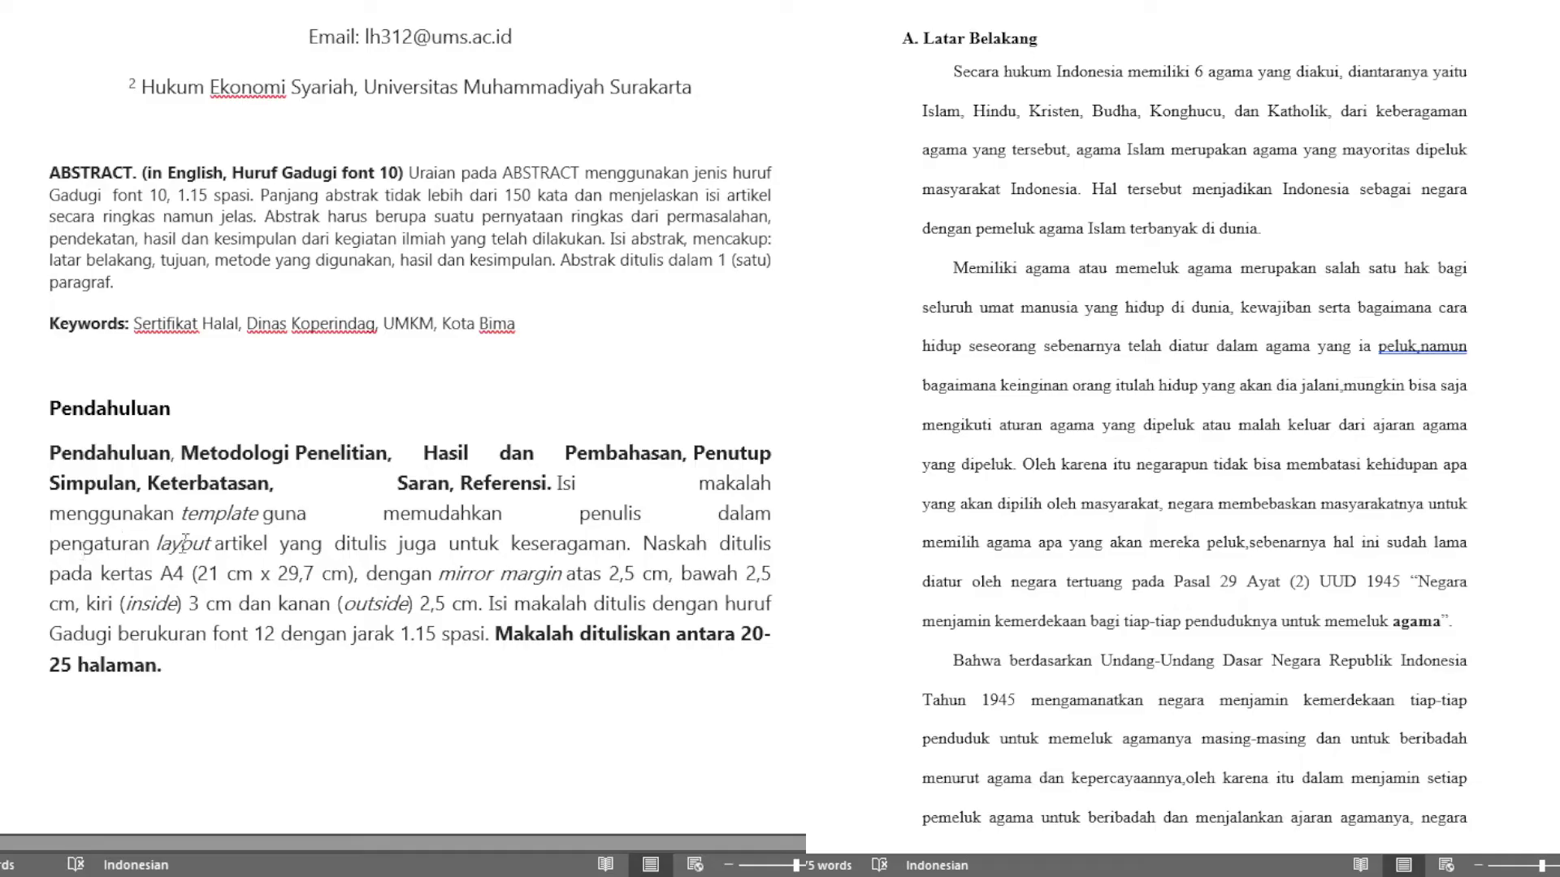
scroll(1187, 510, down, 6)
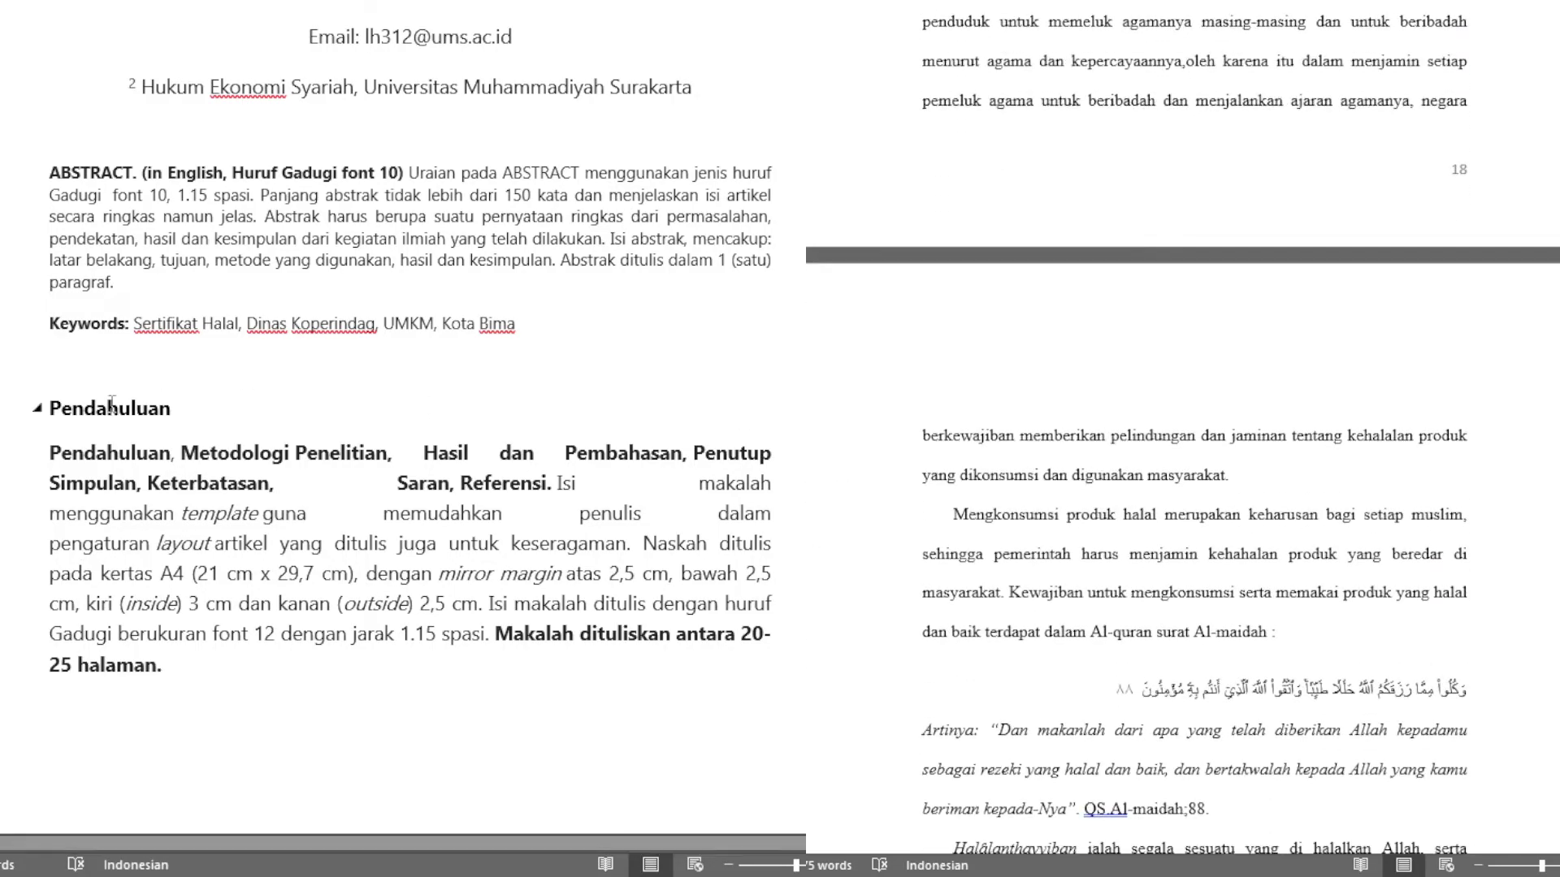
scroll(112, 402, down, 1)
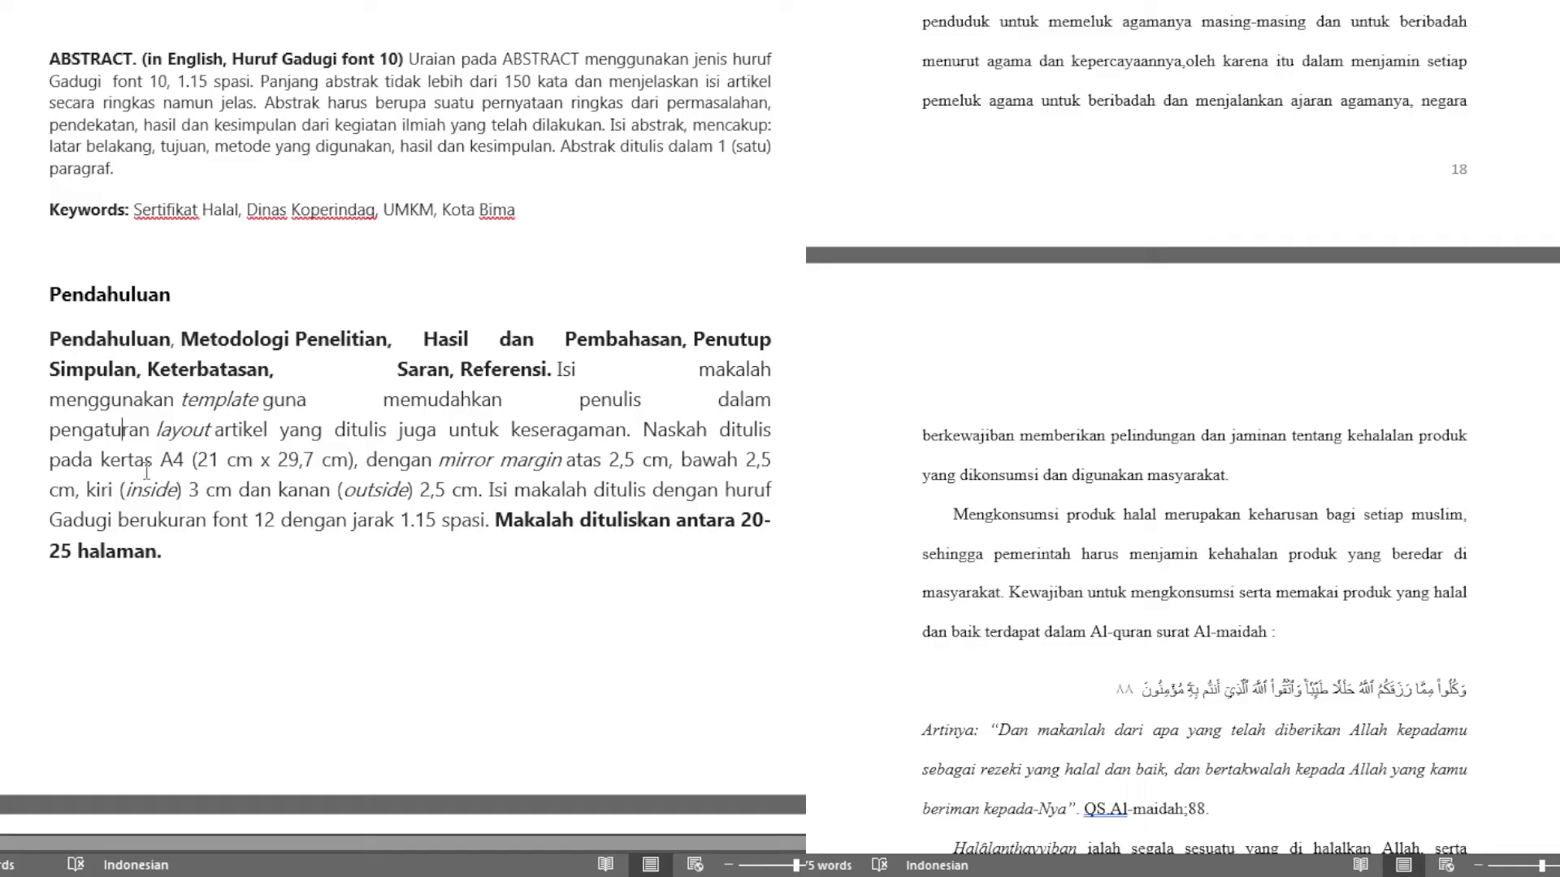
scroll(85, 471, up, 1)
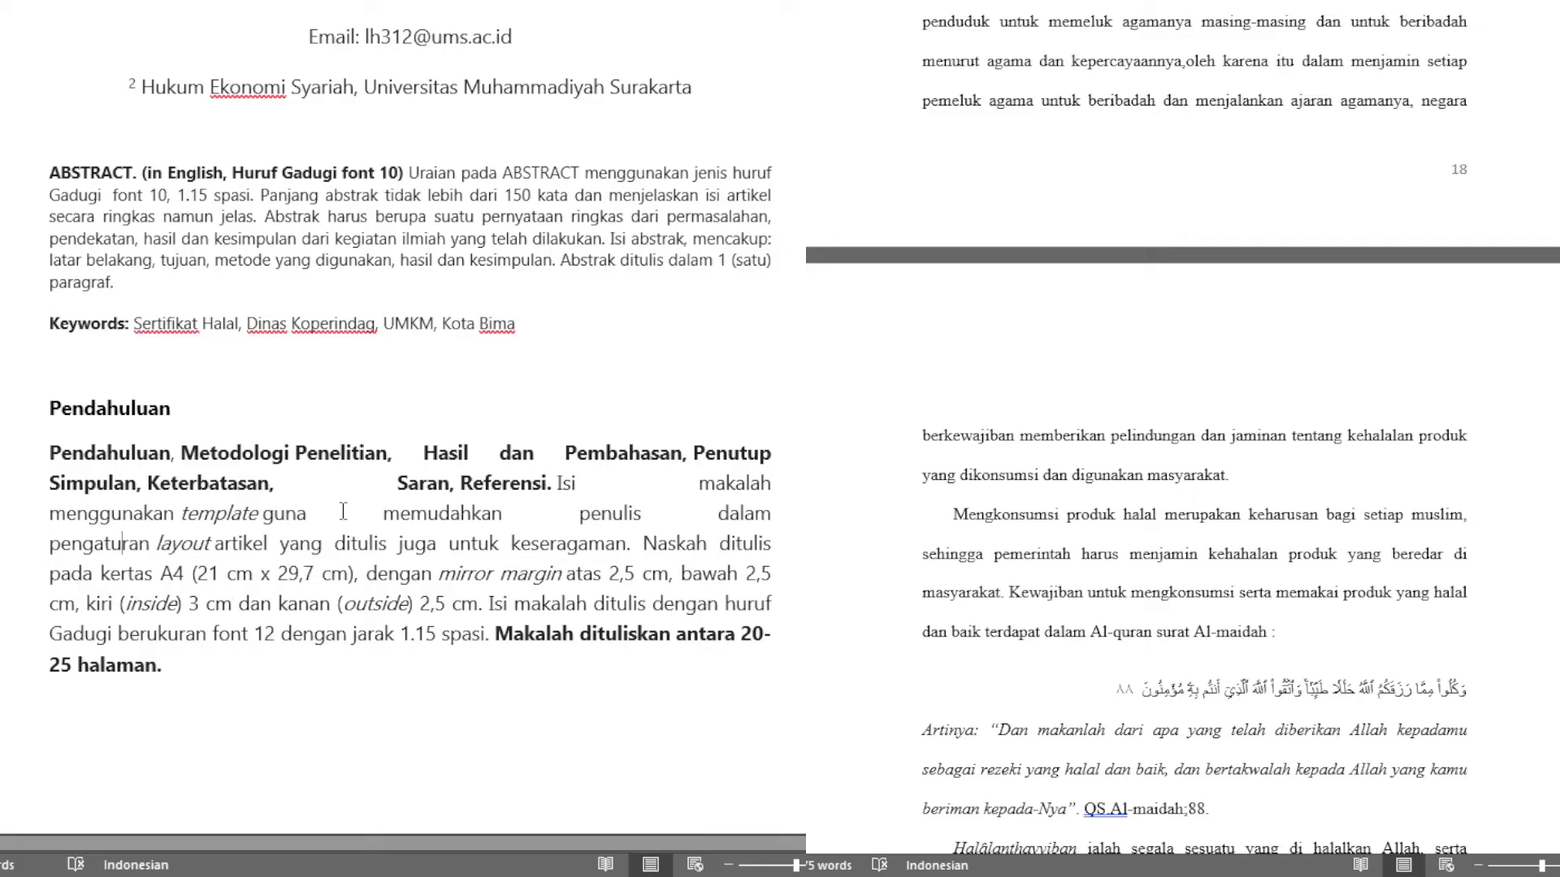
double_click(472, 481)
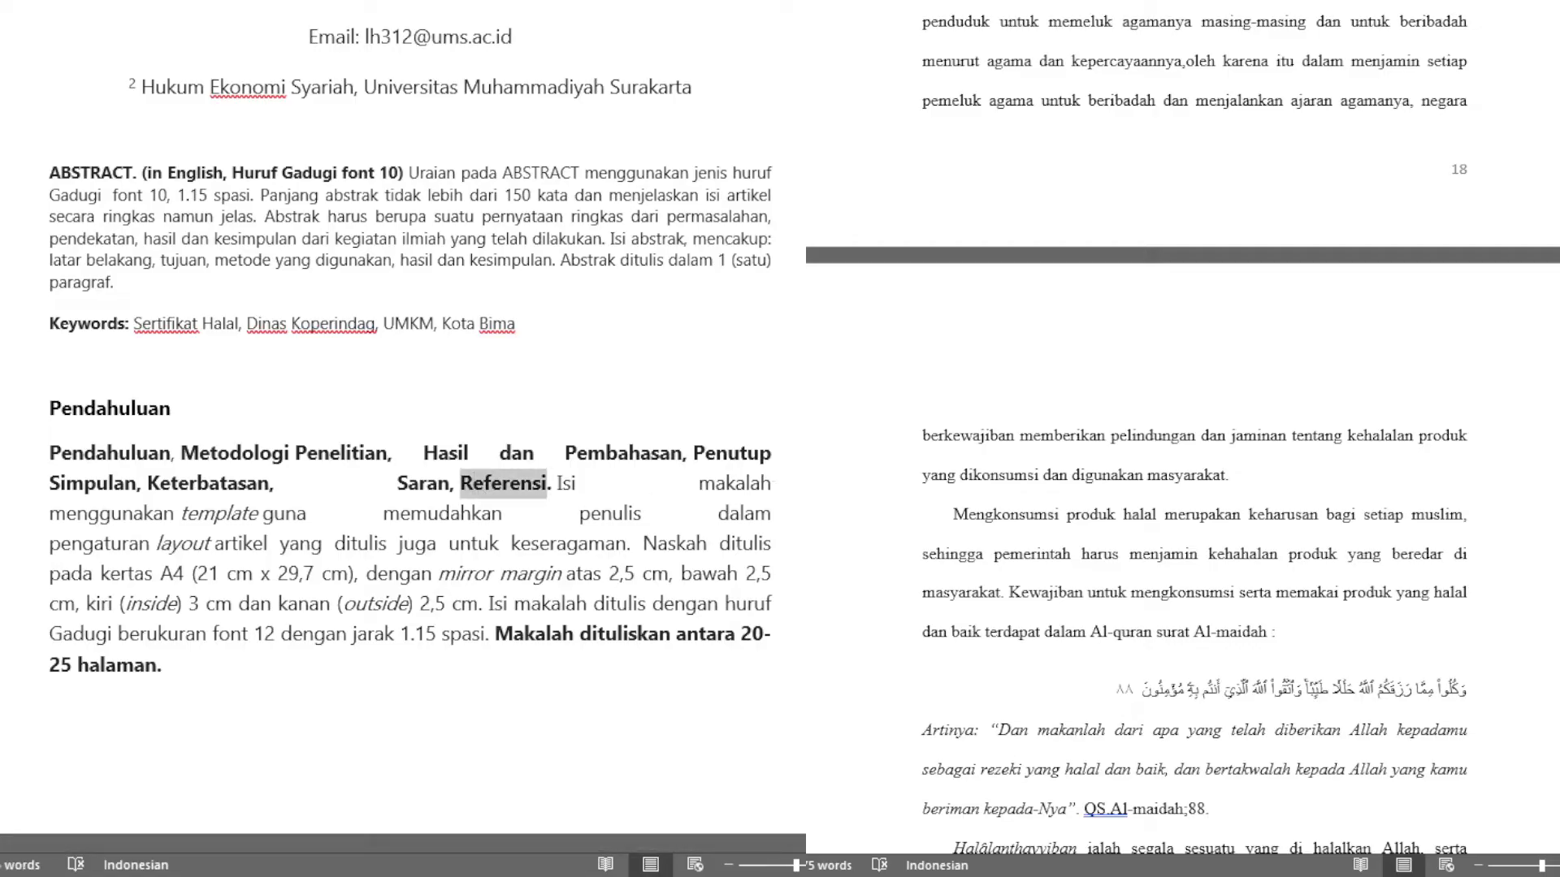
text(Hukum Ekonomi Syariah, Universitas Muhammadiyah Surakarta)
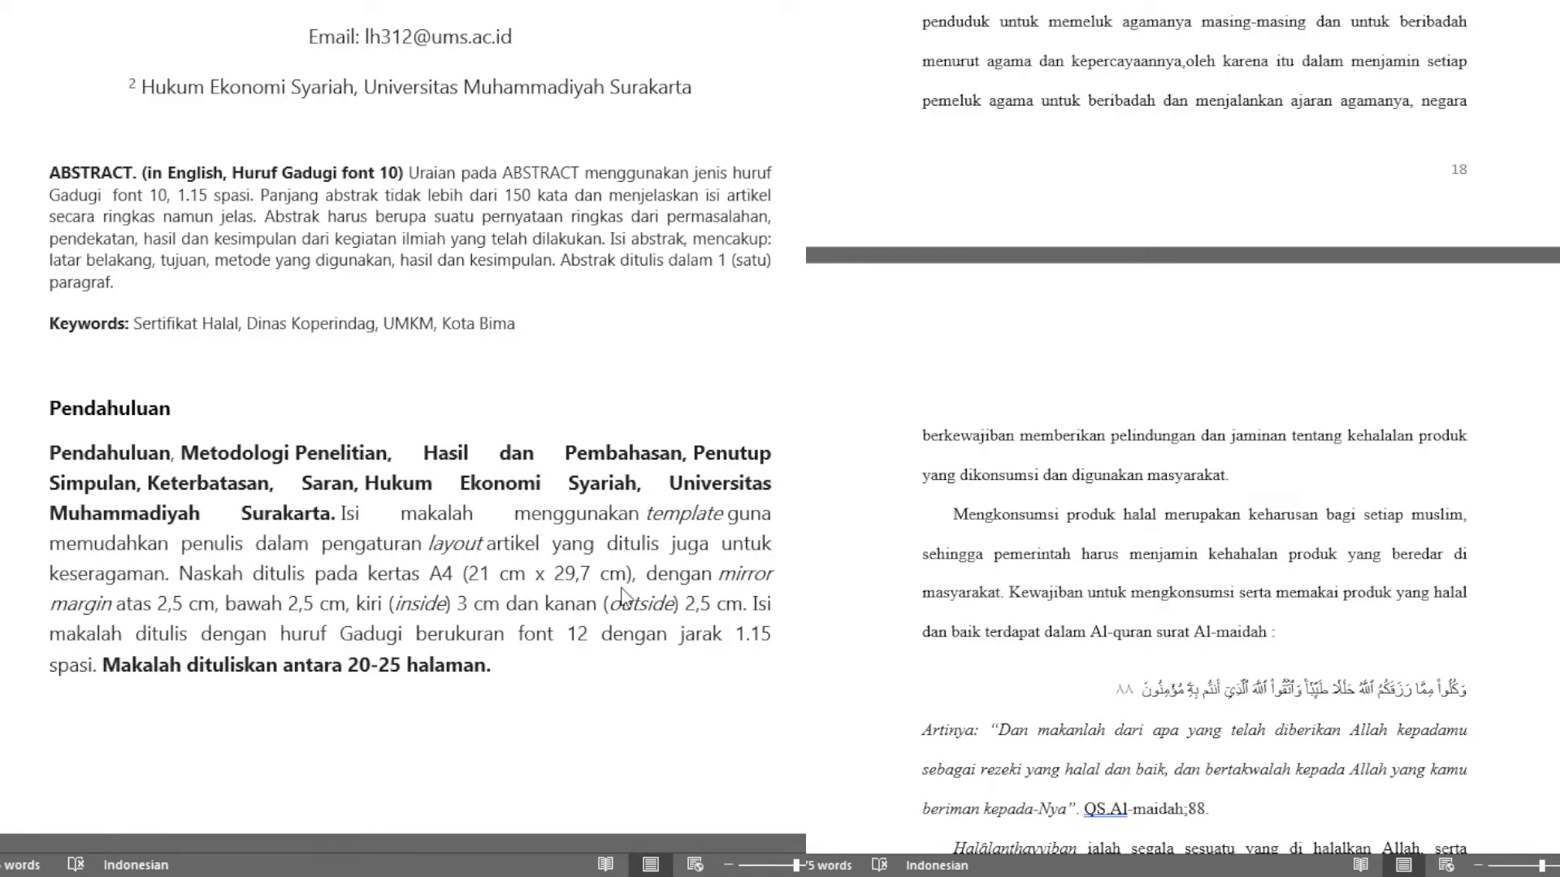
key(ctrl+z)
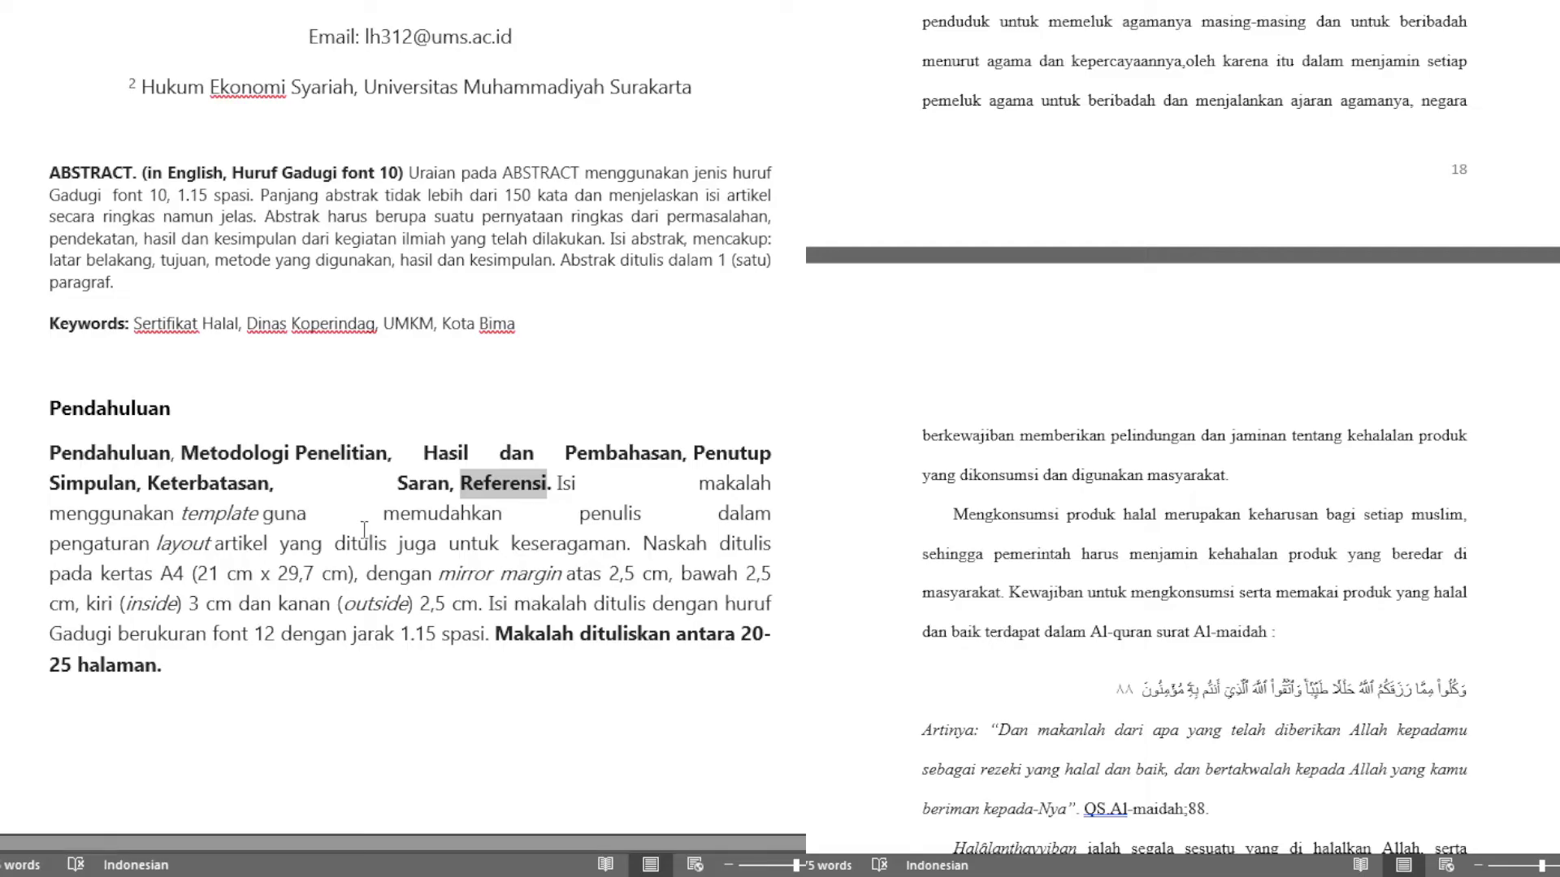
Step: Read the template's Pendahuluan instructions on the required article parts, paper size, margins, font and page count, marking the Metodologi Penelitian part
scroll(600, 537, down, 2)
click(585, 524)
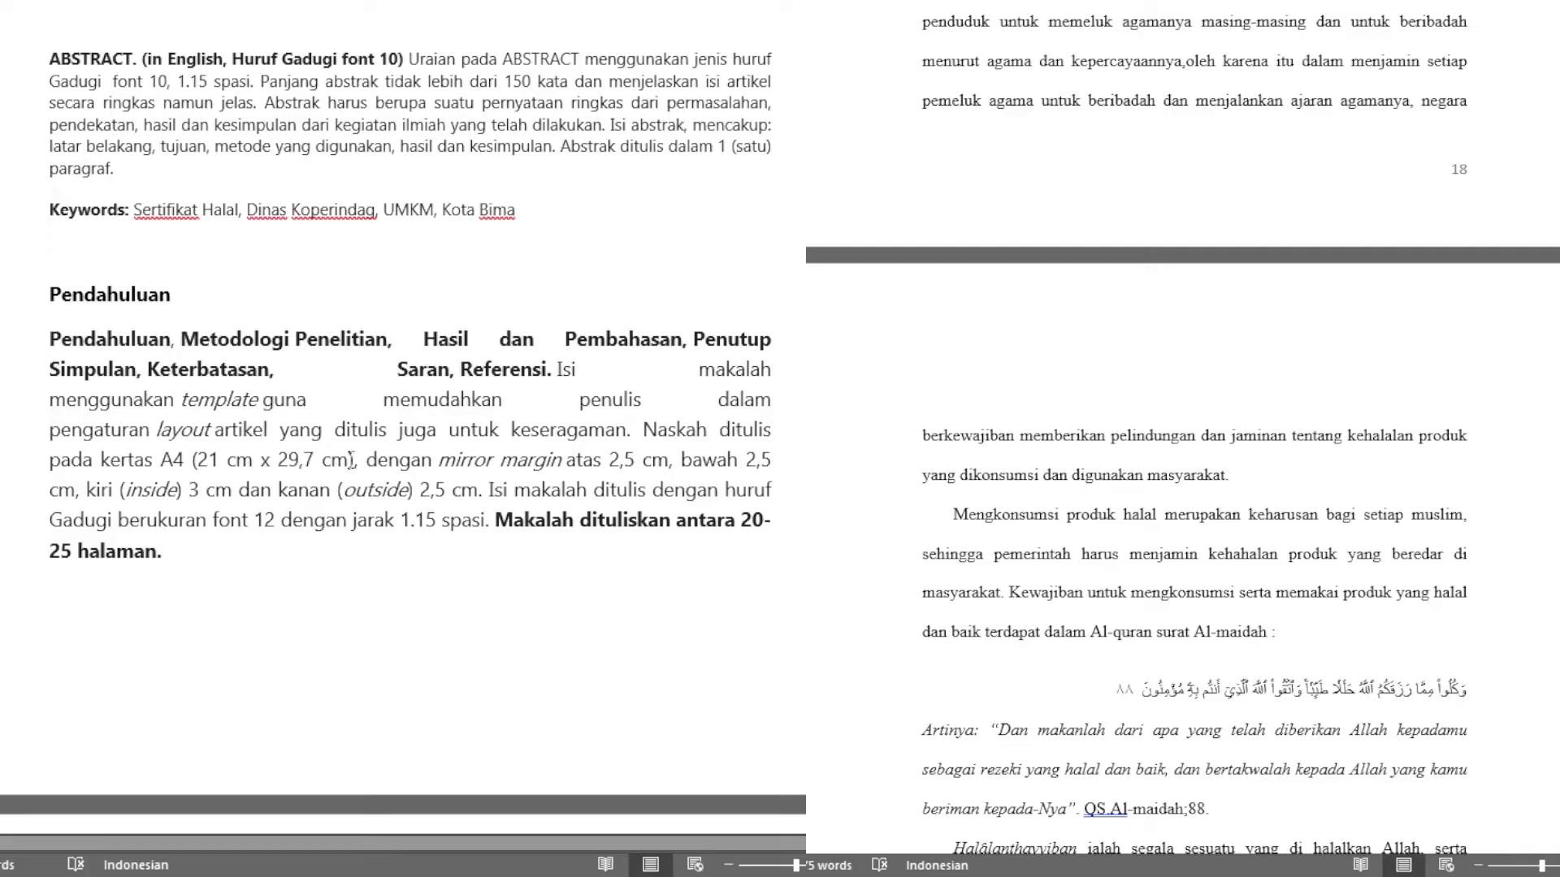
scroll(471, 536, up, 6)
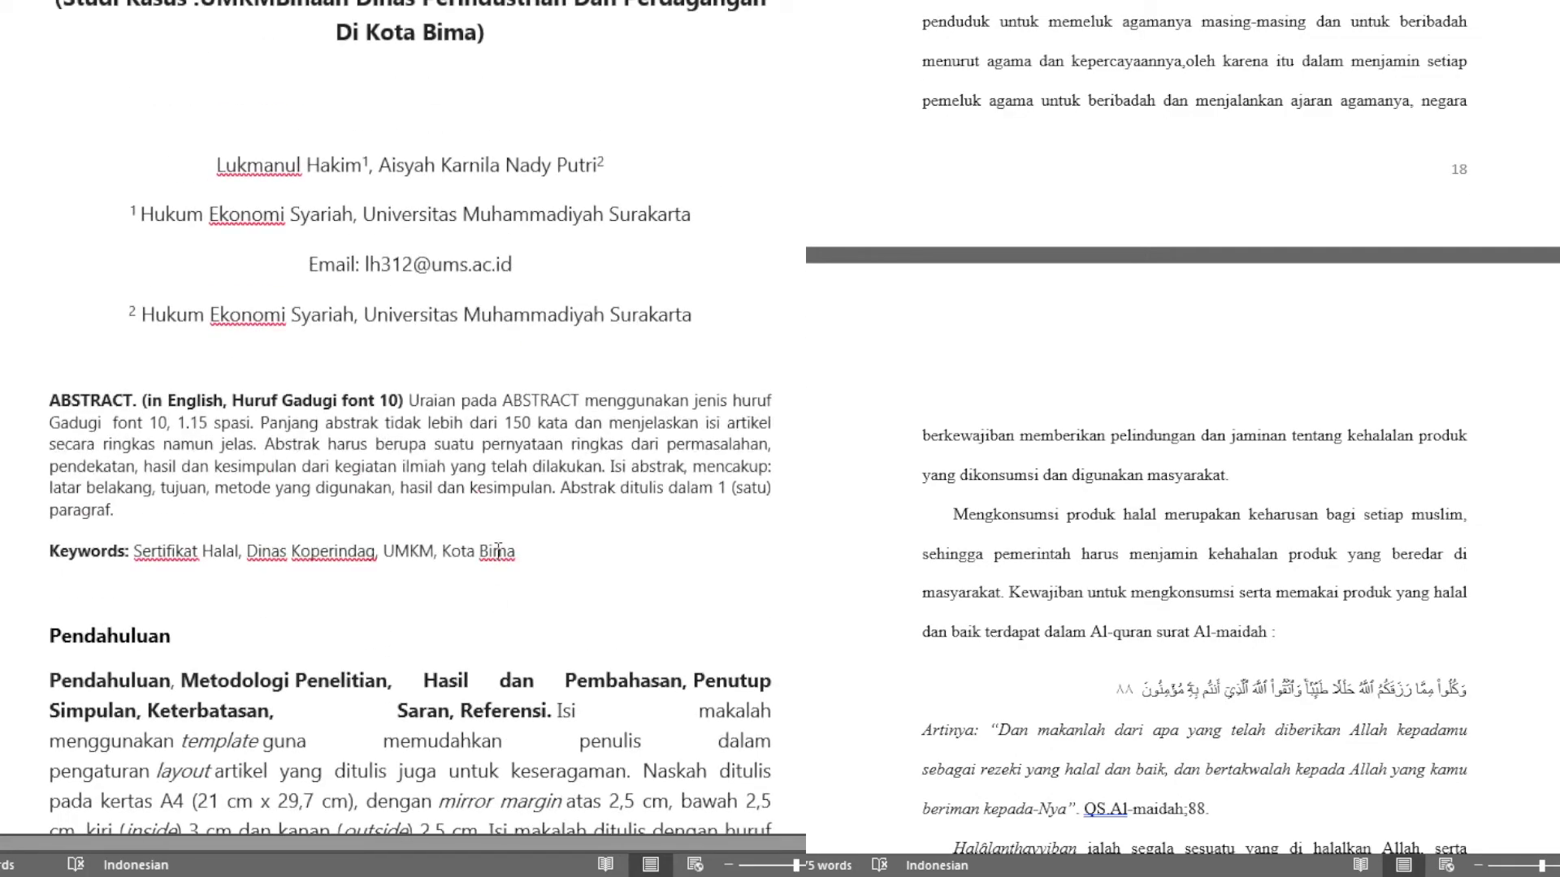
scroll(498, 551, down, 6)
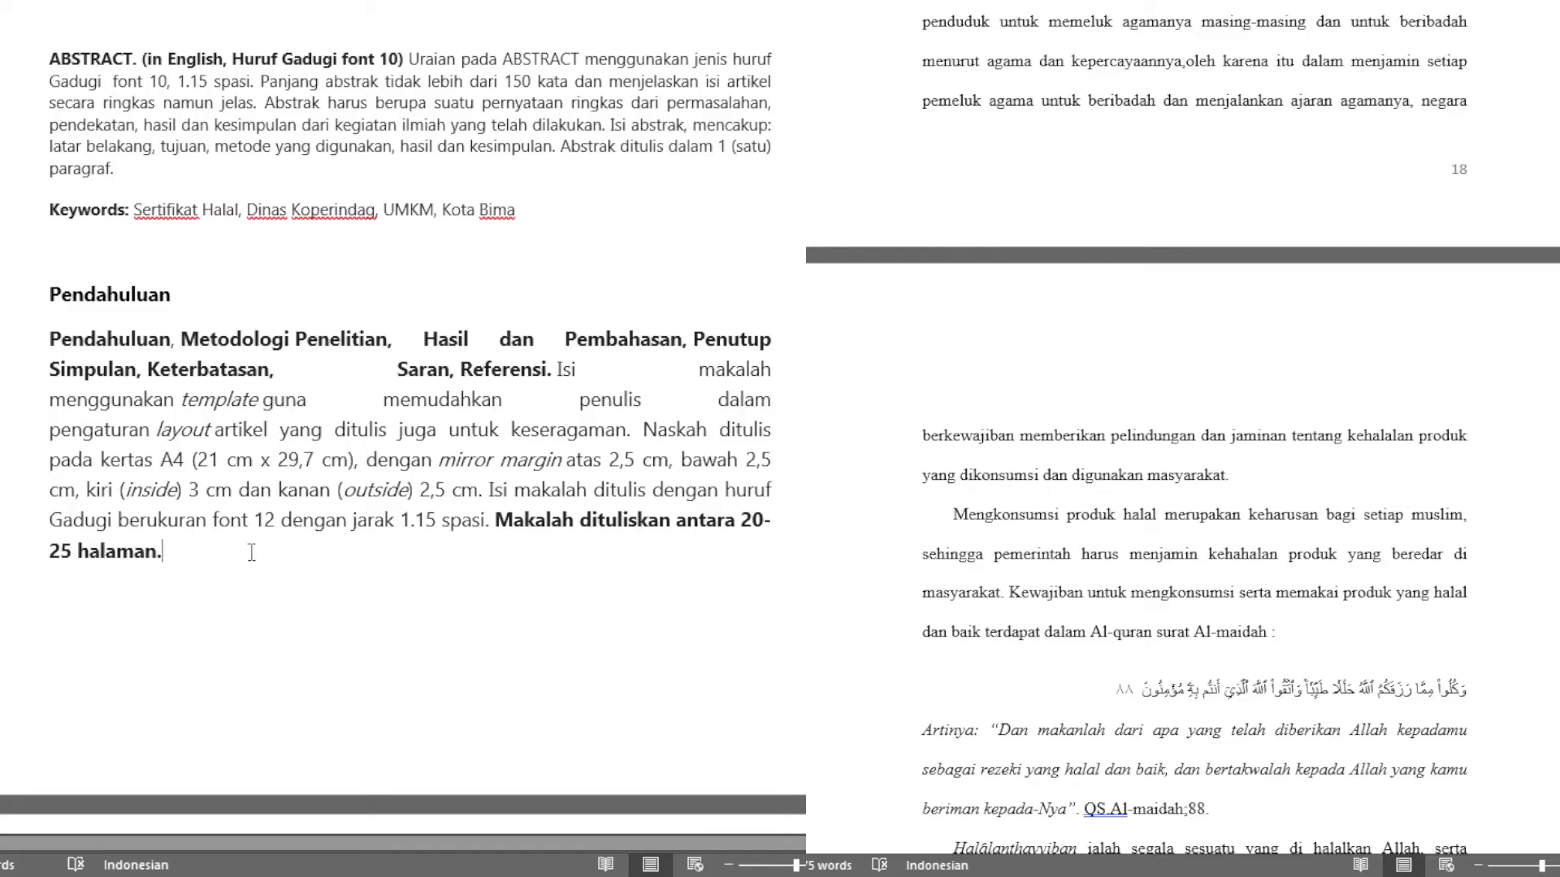
scroll(253, 553, down, 2)
scroll(253, 553, down, 6)
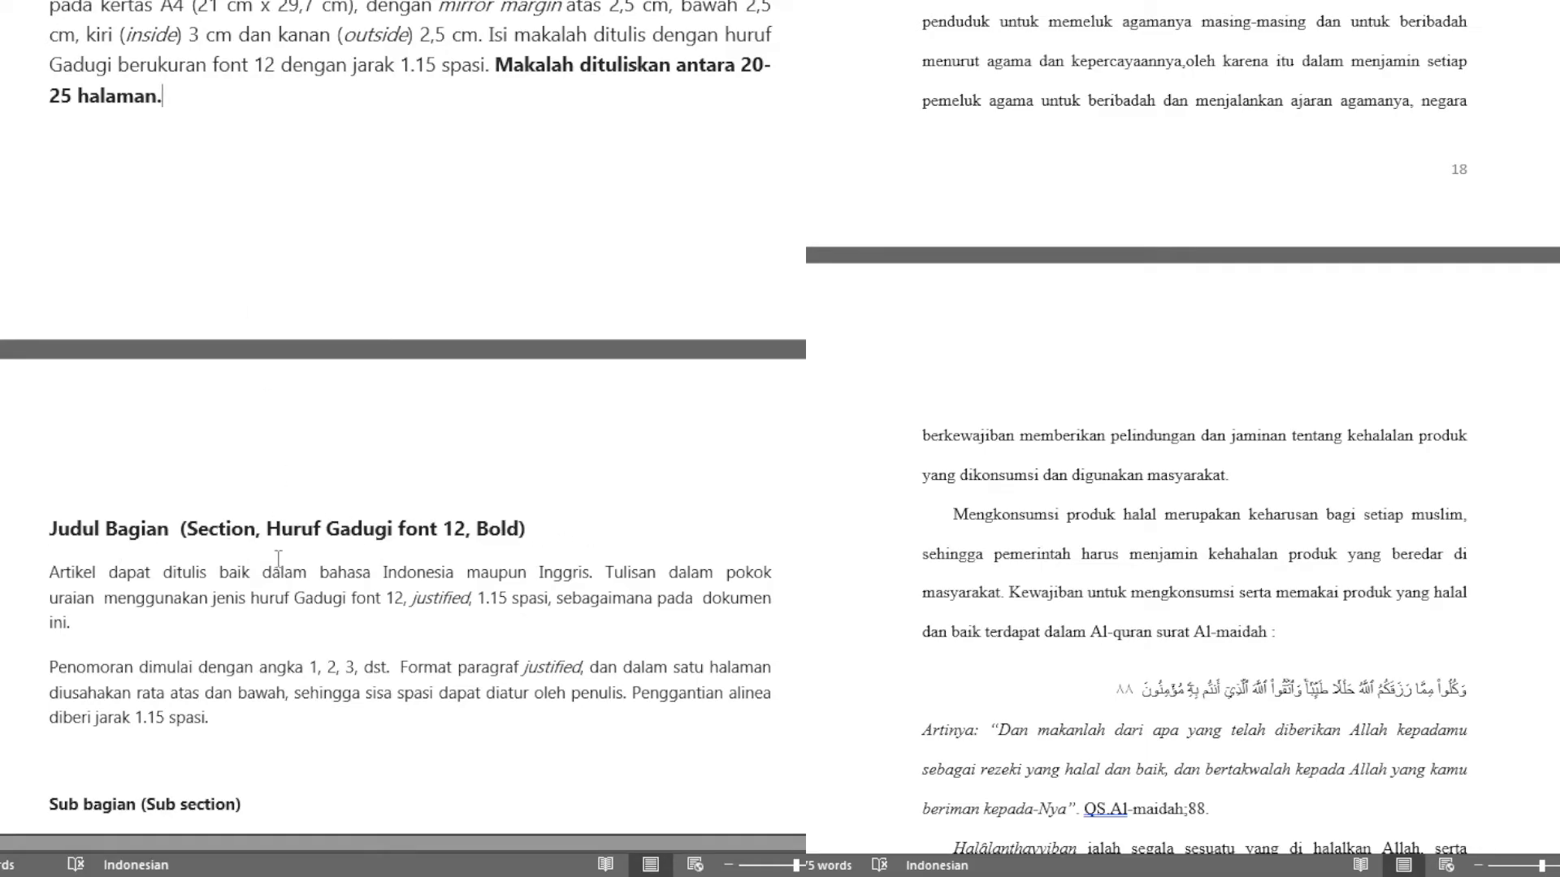
scroll(229, 586, up, 1)
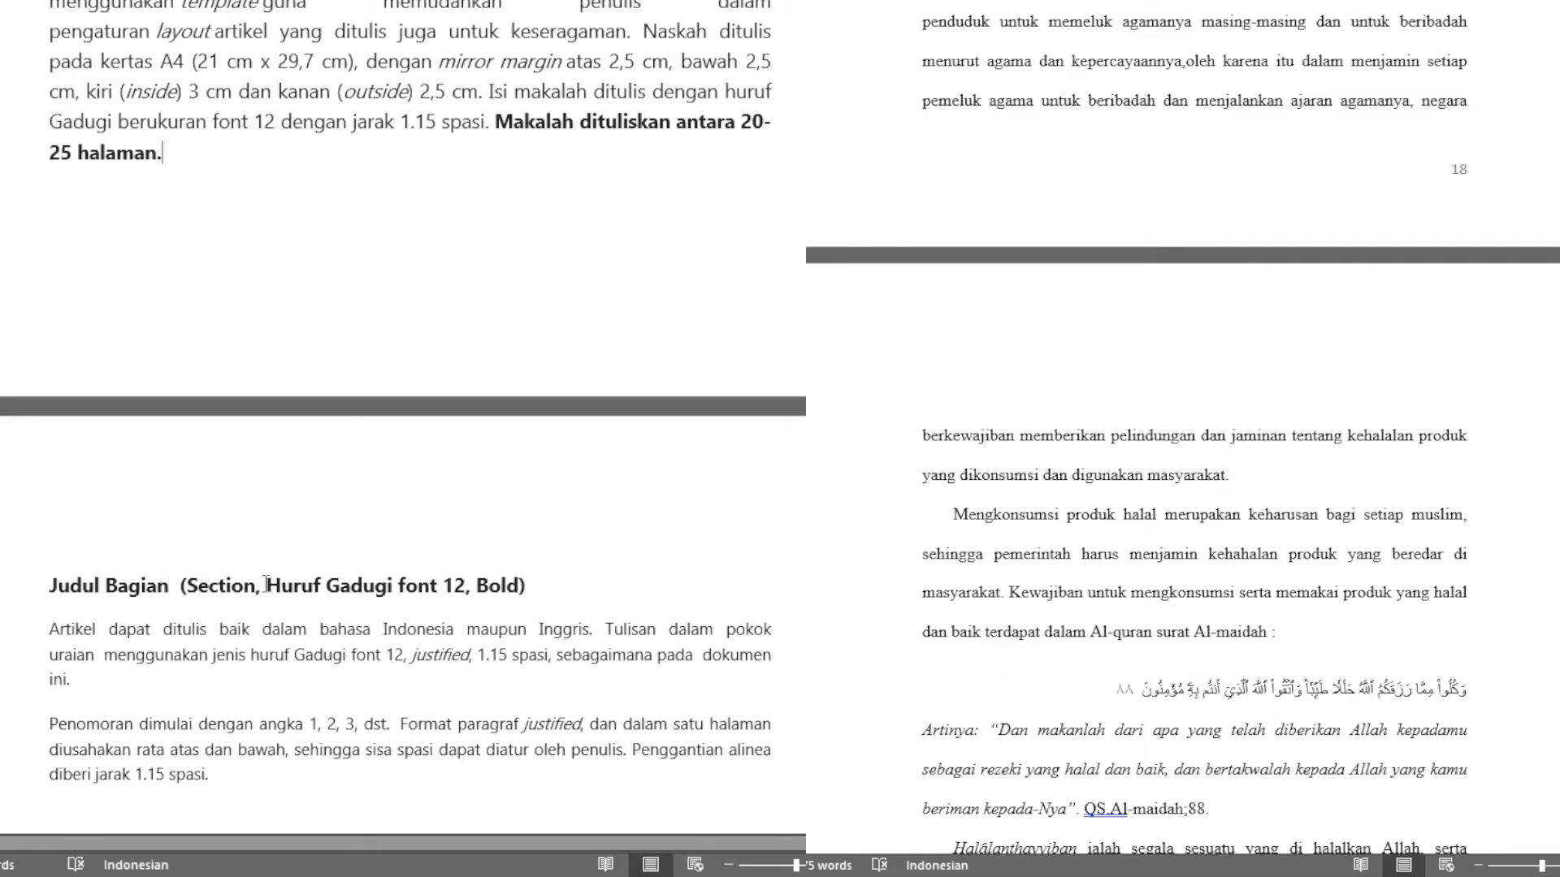
scroll(195, 547, up, 5)
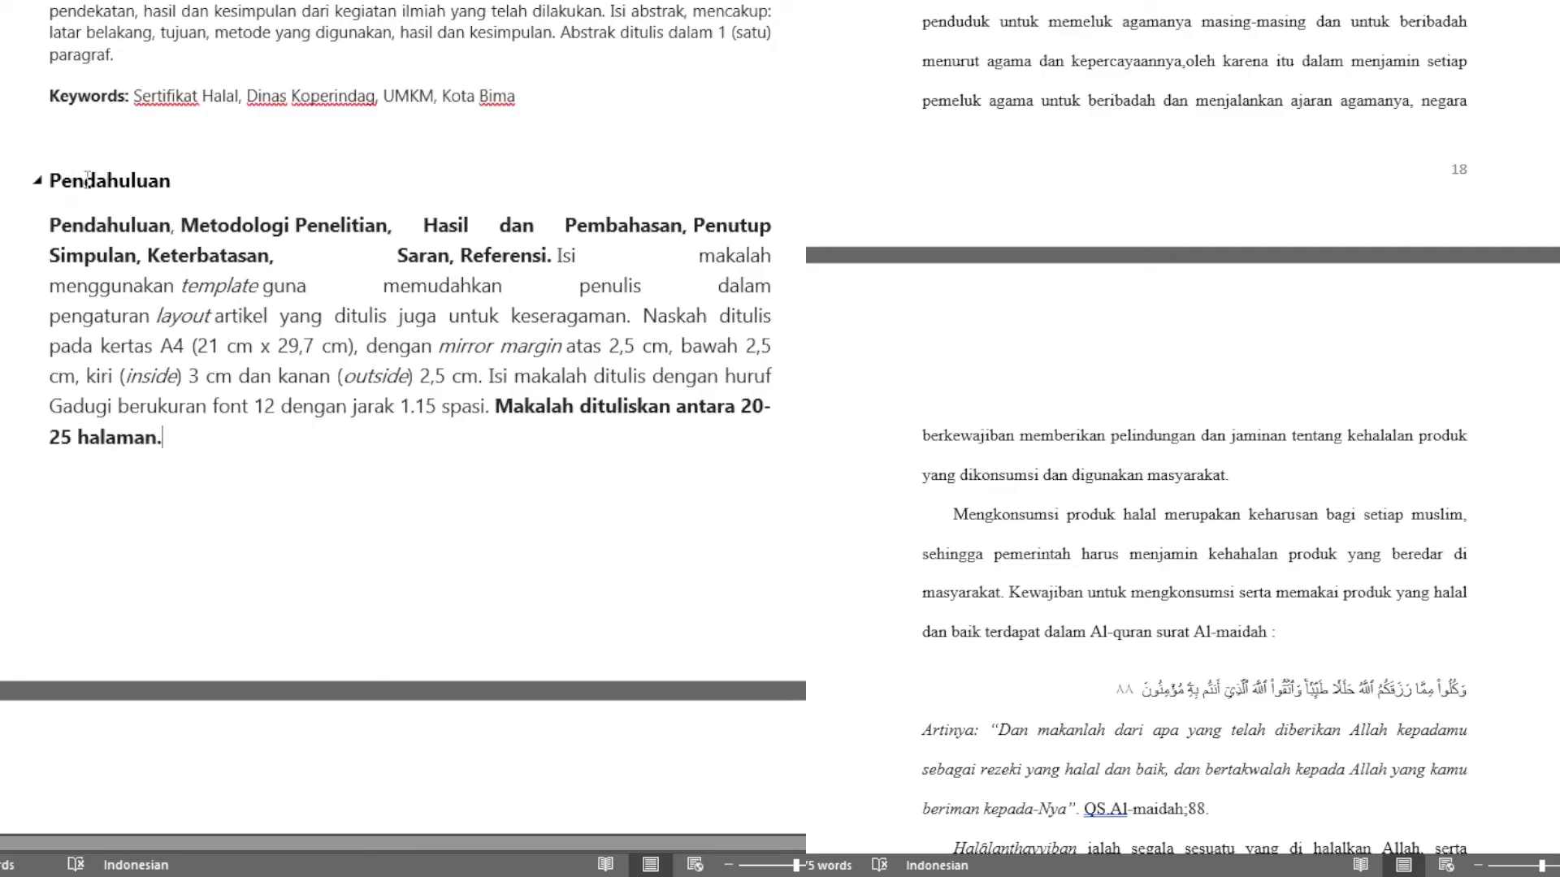
double_click(98, 182)
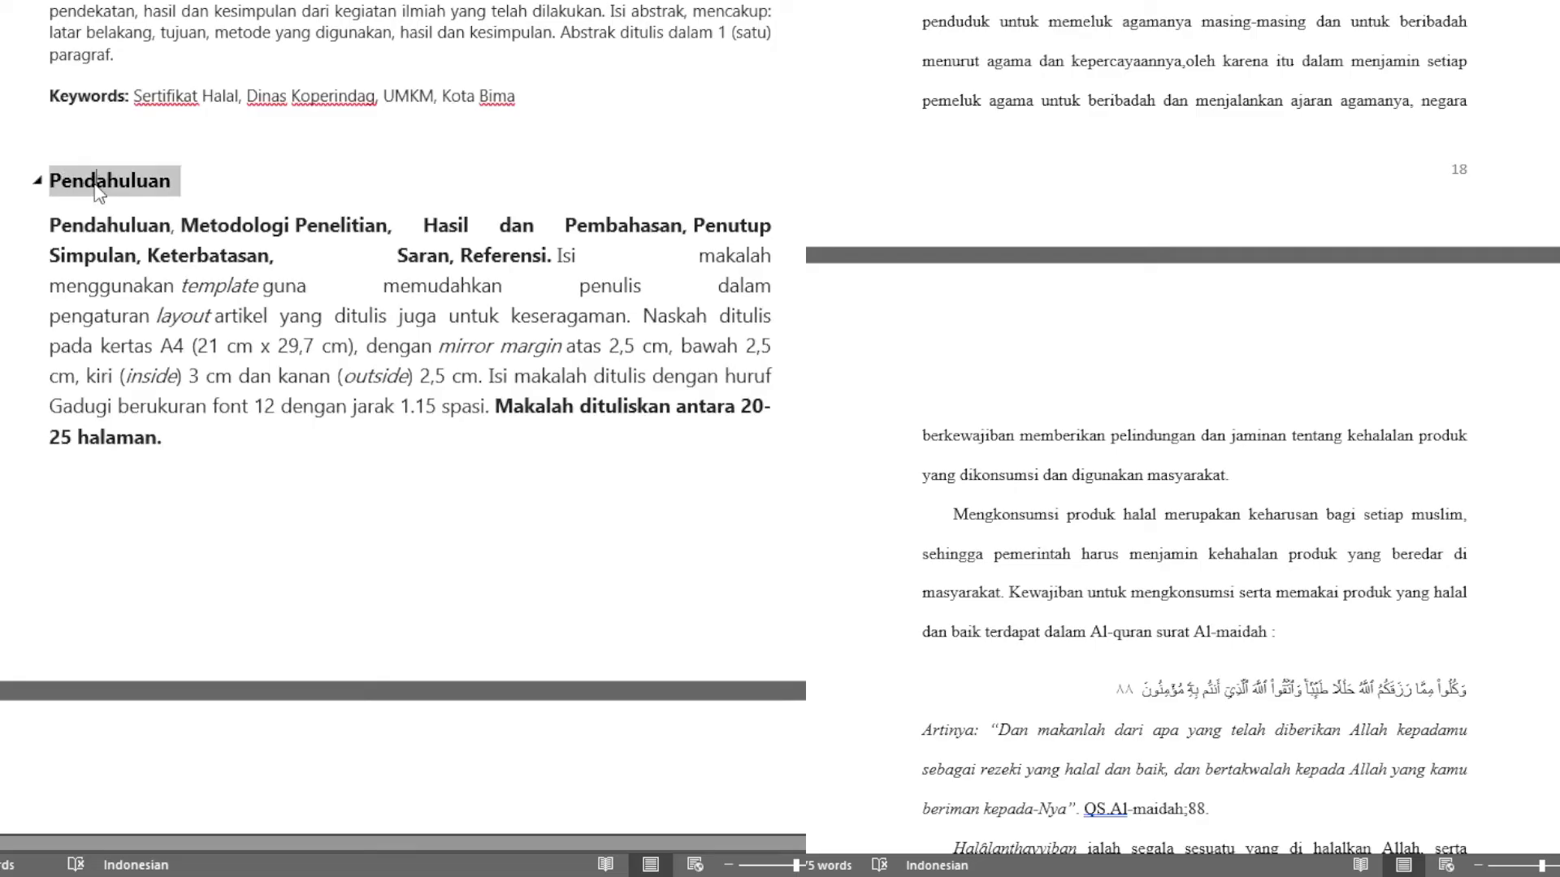
double_click(236, 229)
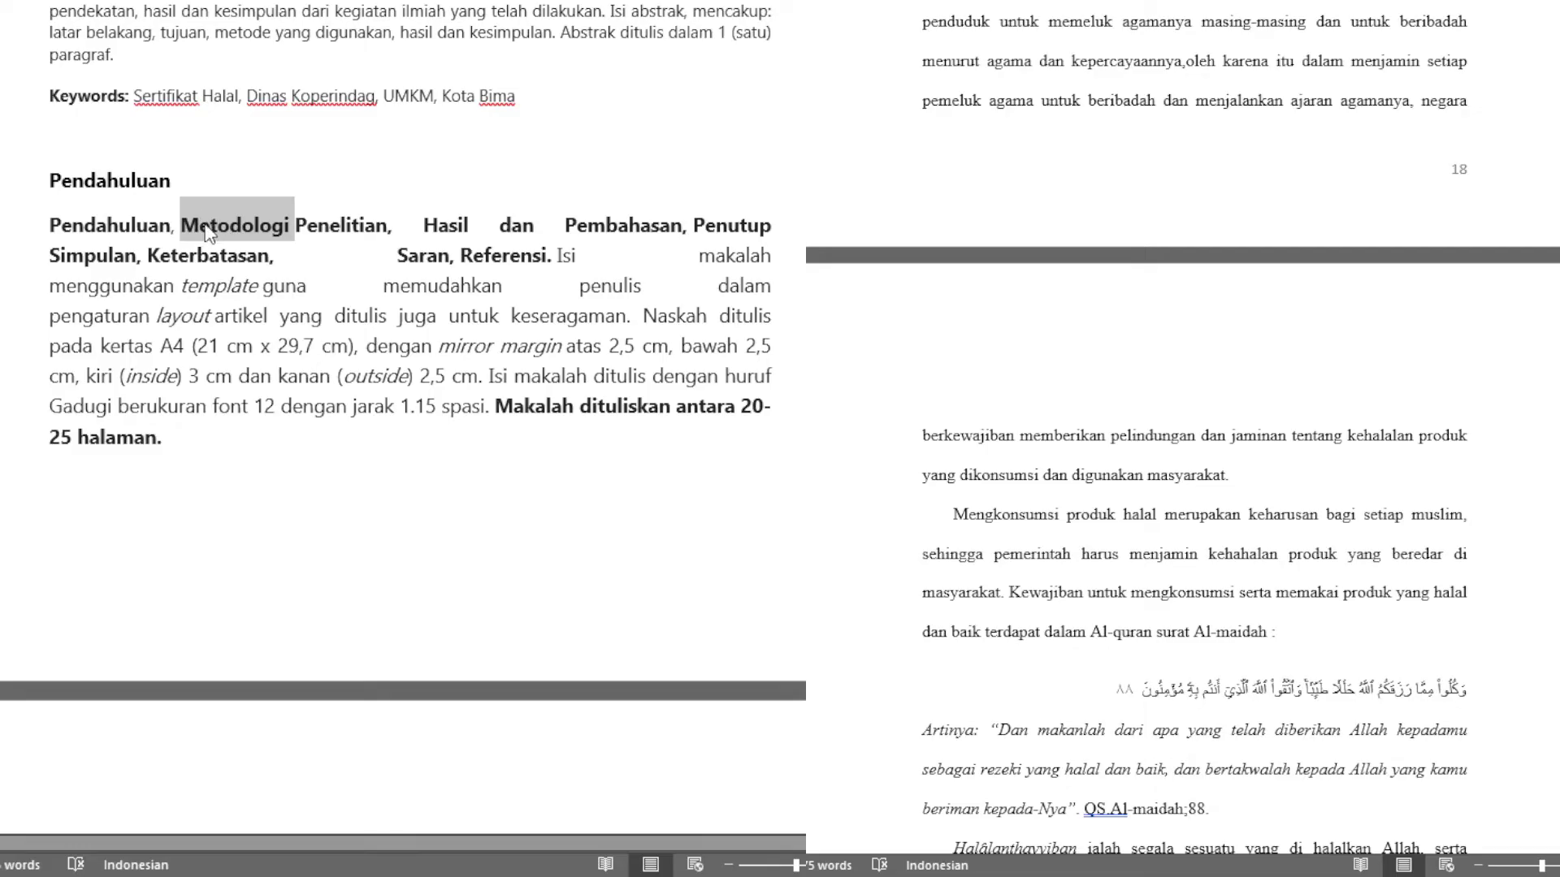
shift+click(333, 227)
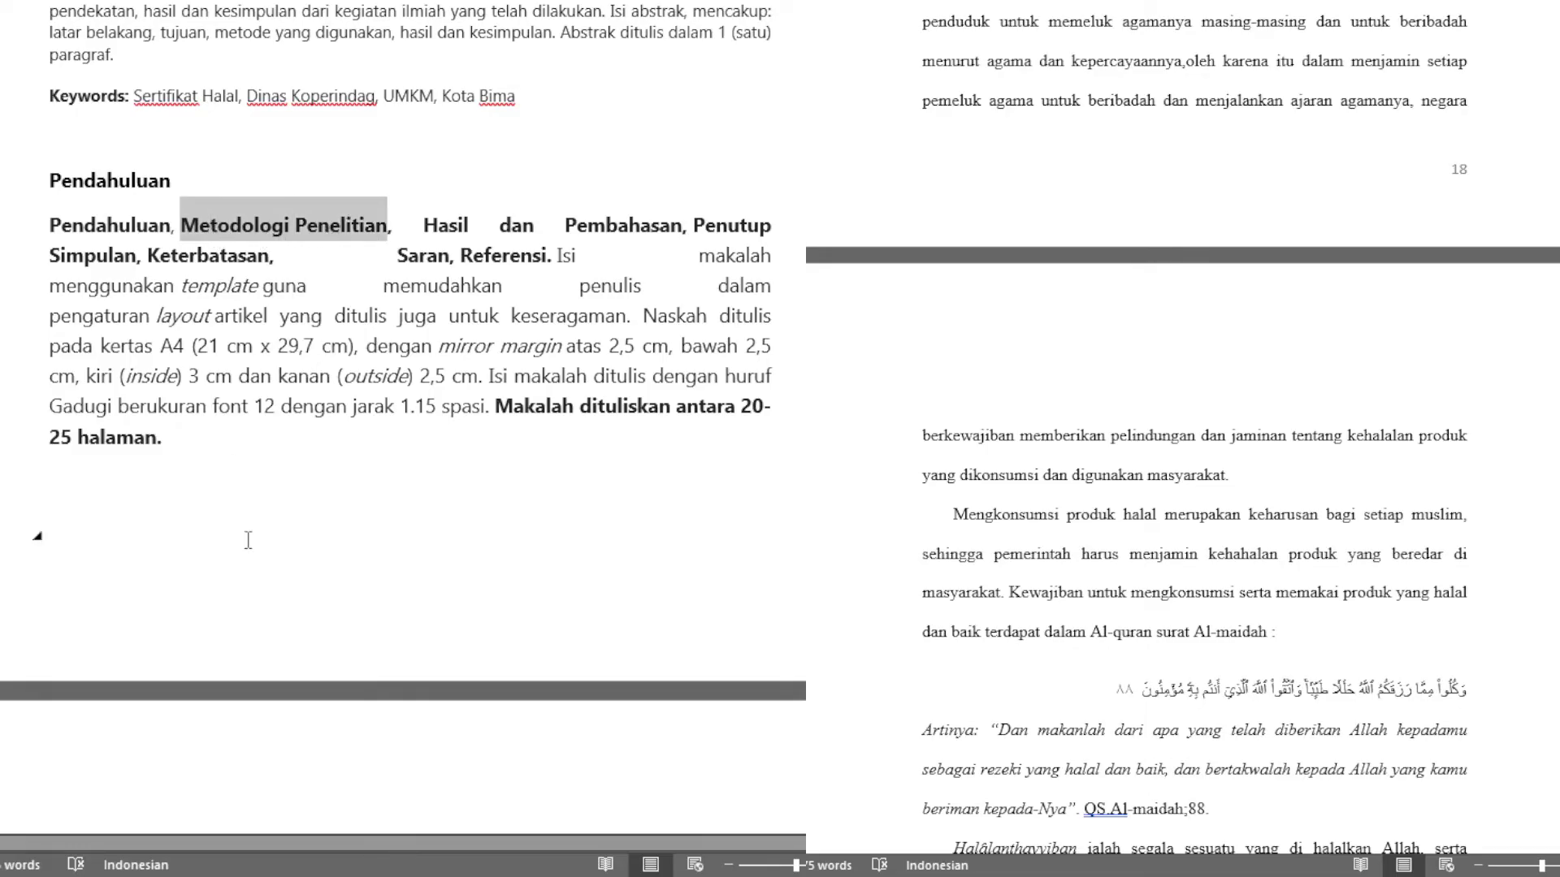
Step: Read the template's Judul Bagian rules on section heading style, body text font, justification and line spacing
scroll(228, 568, down, 3)
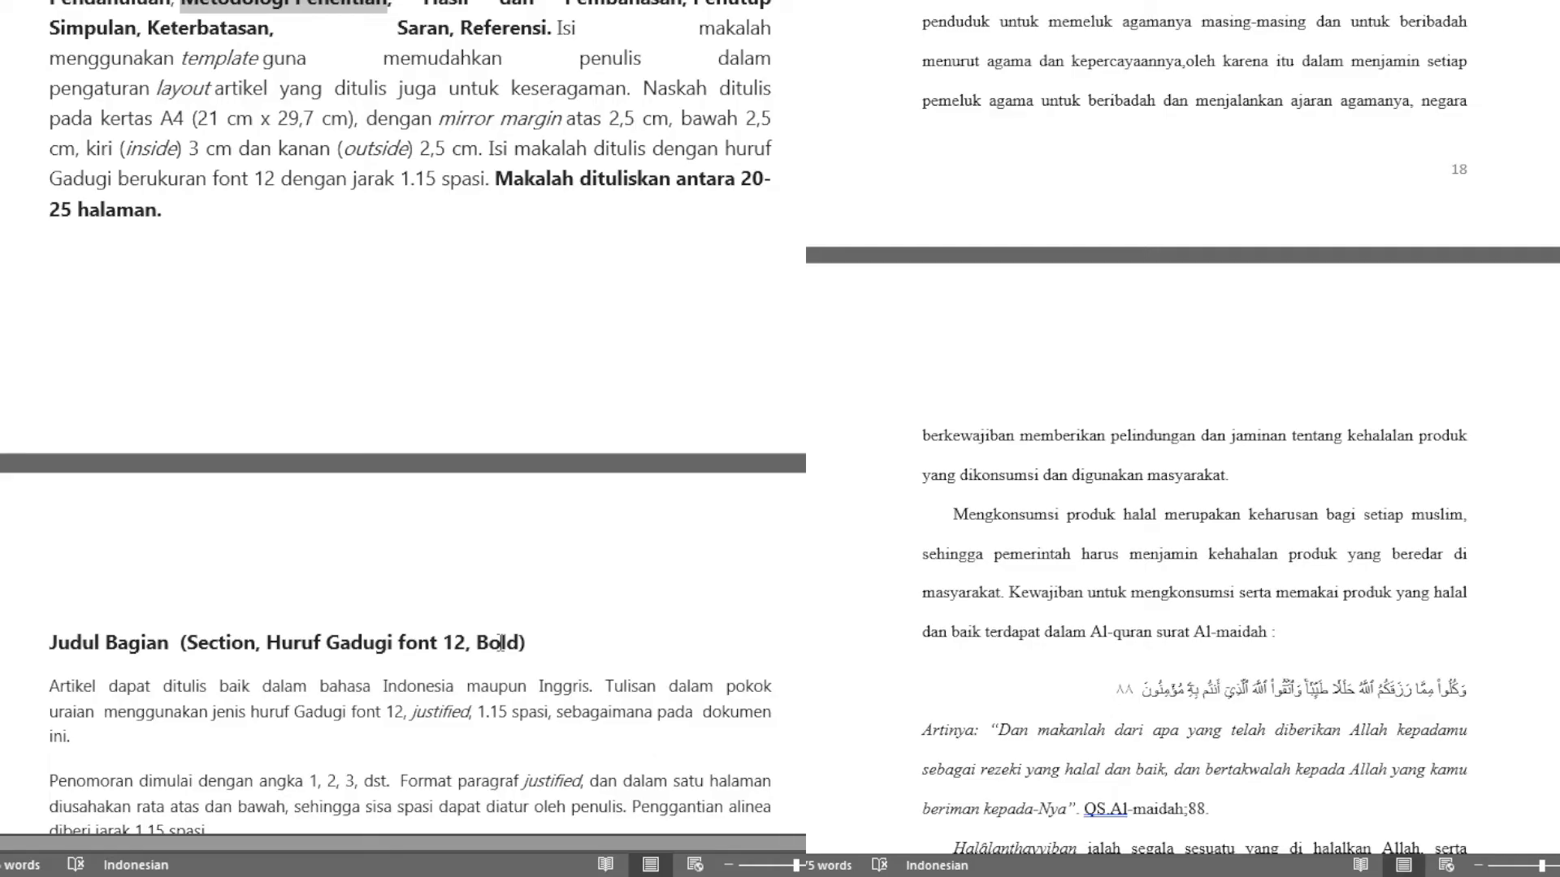
click(122, 693)
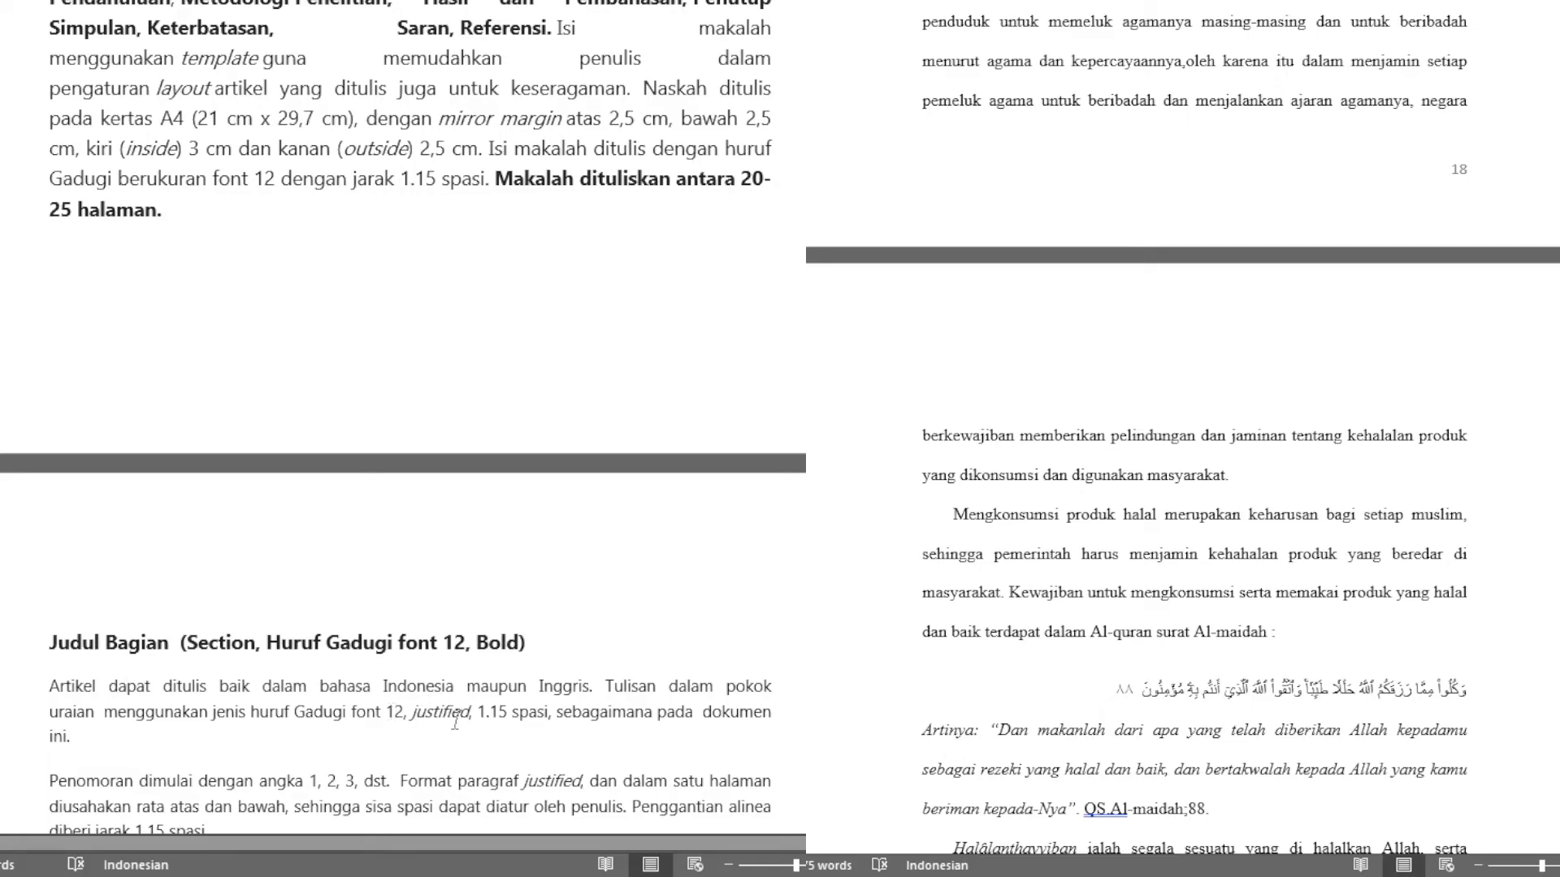
scroll(455, 723, up, 2)
scroll(455, 720, down, 4)
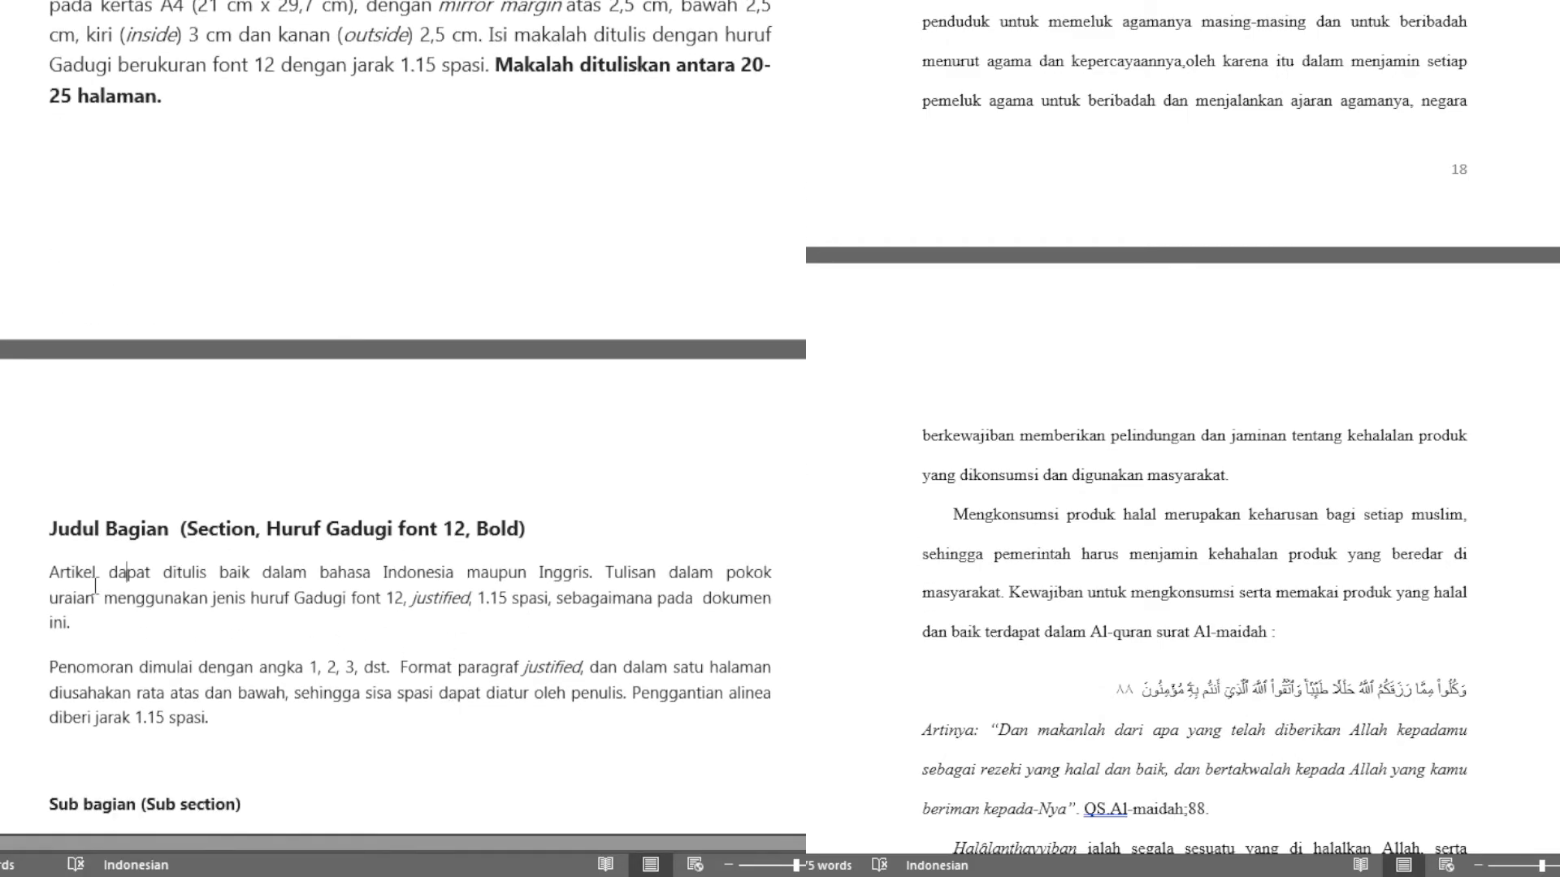
triple_click(50, 573)
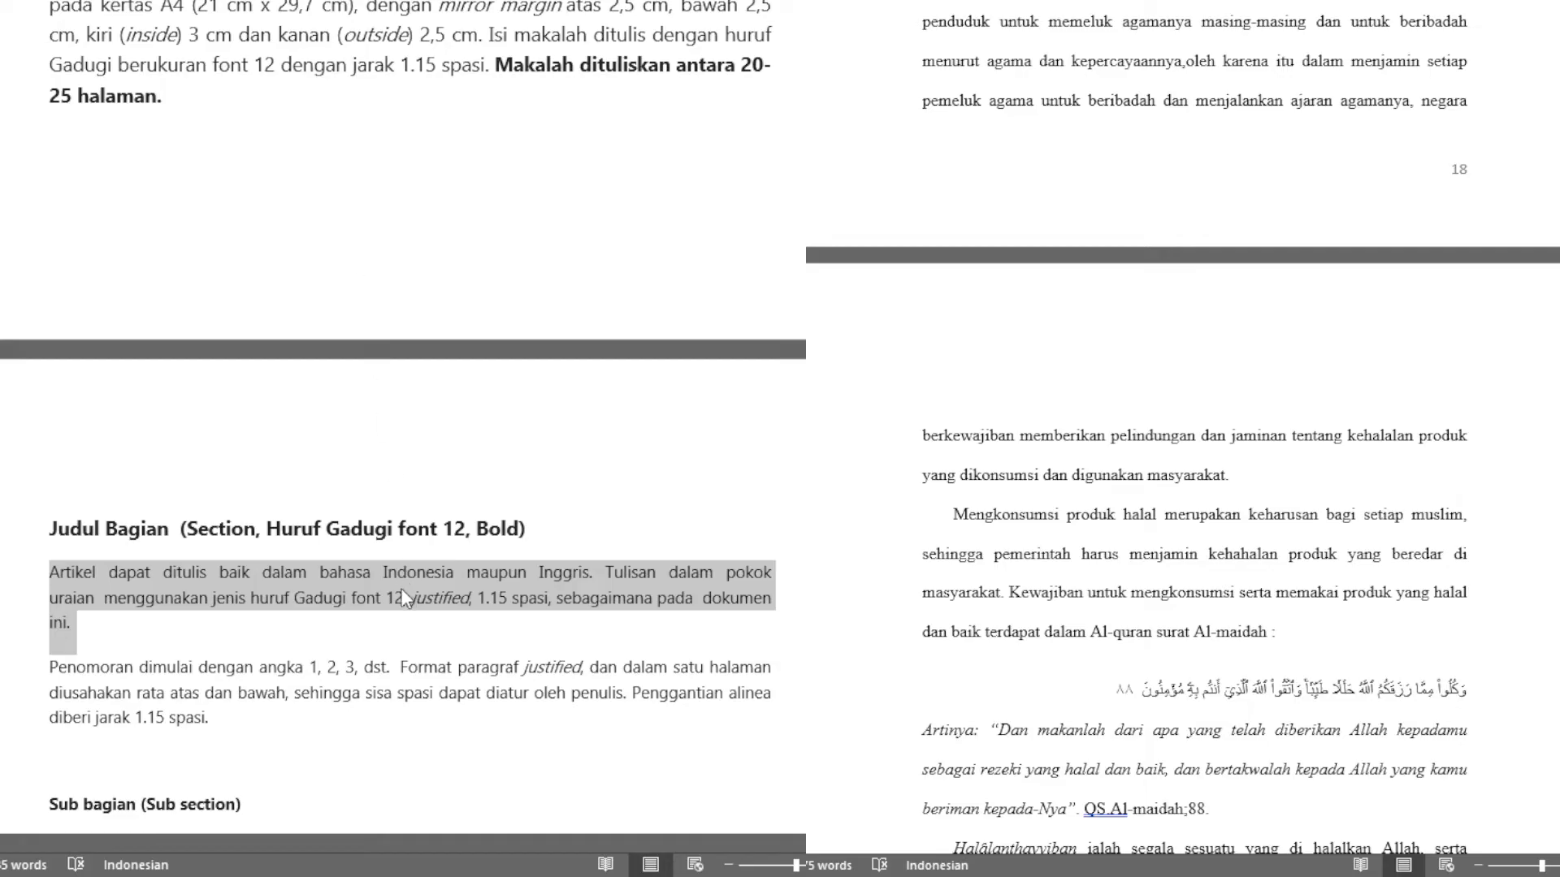
click(512, 605)
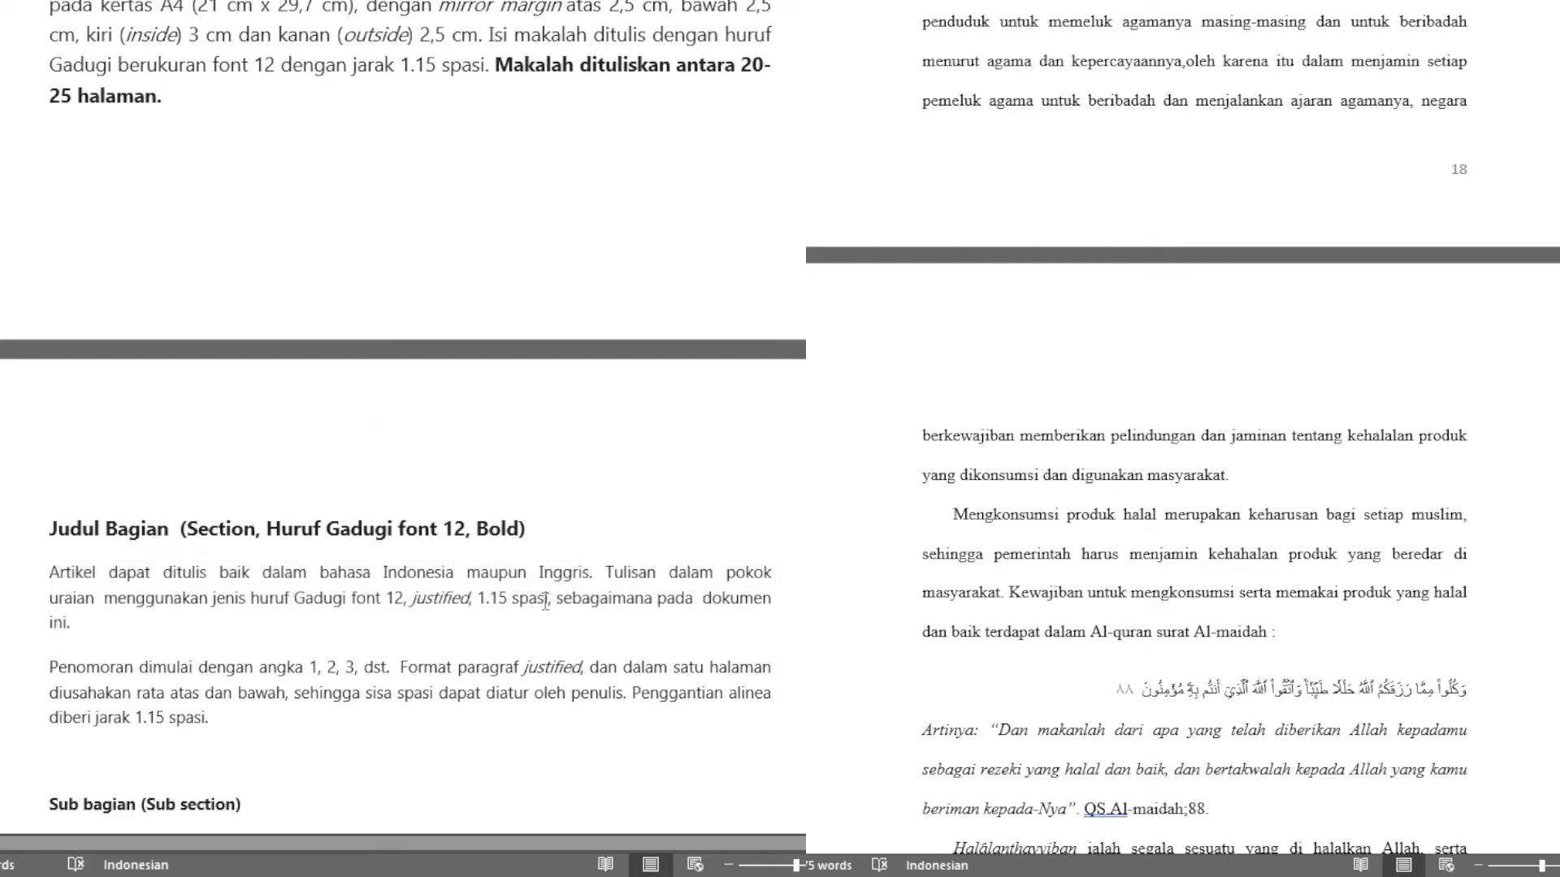
scroll(178, 613, down, 1)
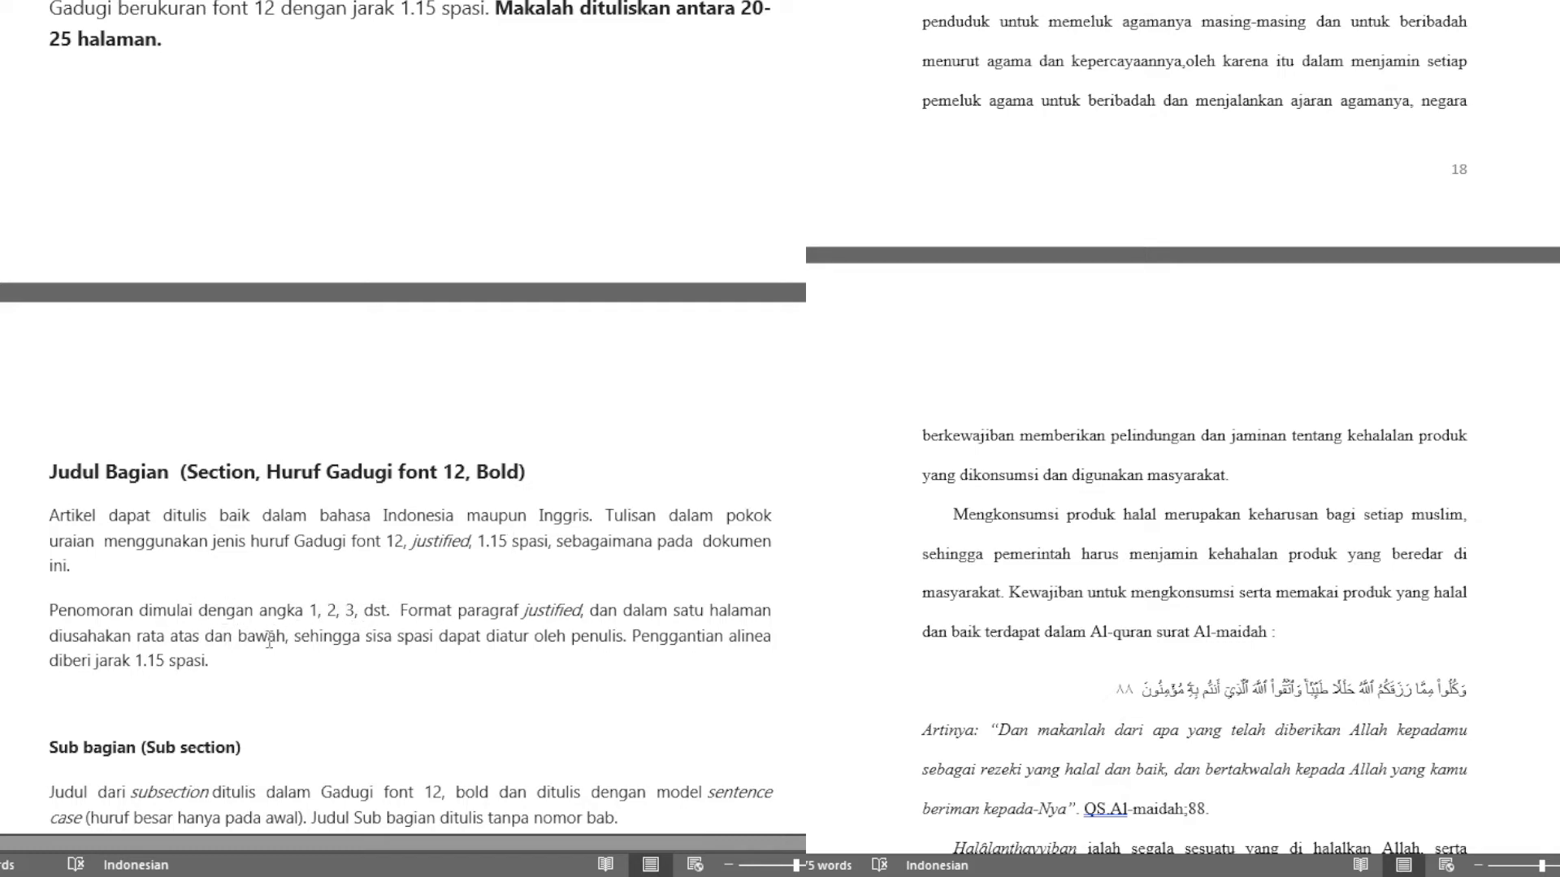
scroll(264, 642, up, 3)
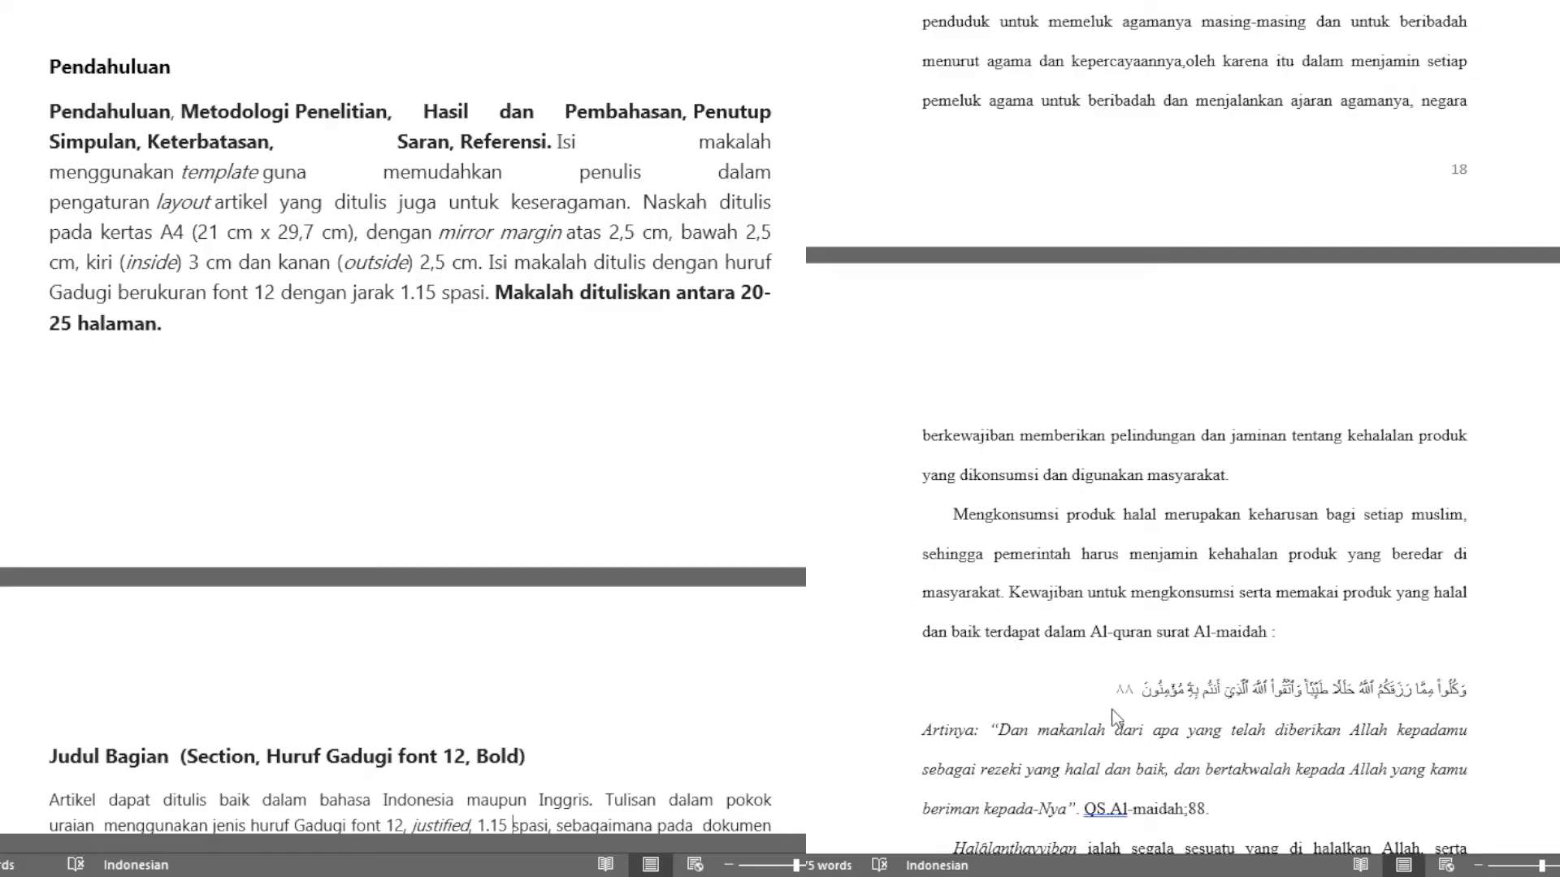
scroll(394, 573, down, 3)
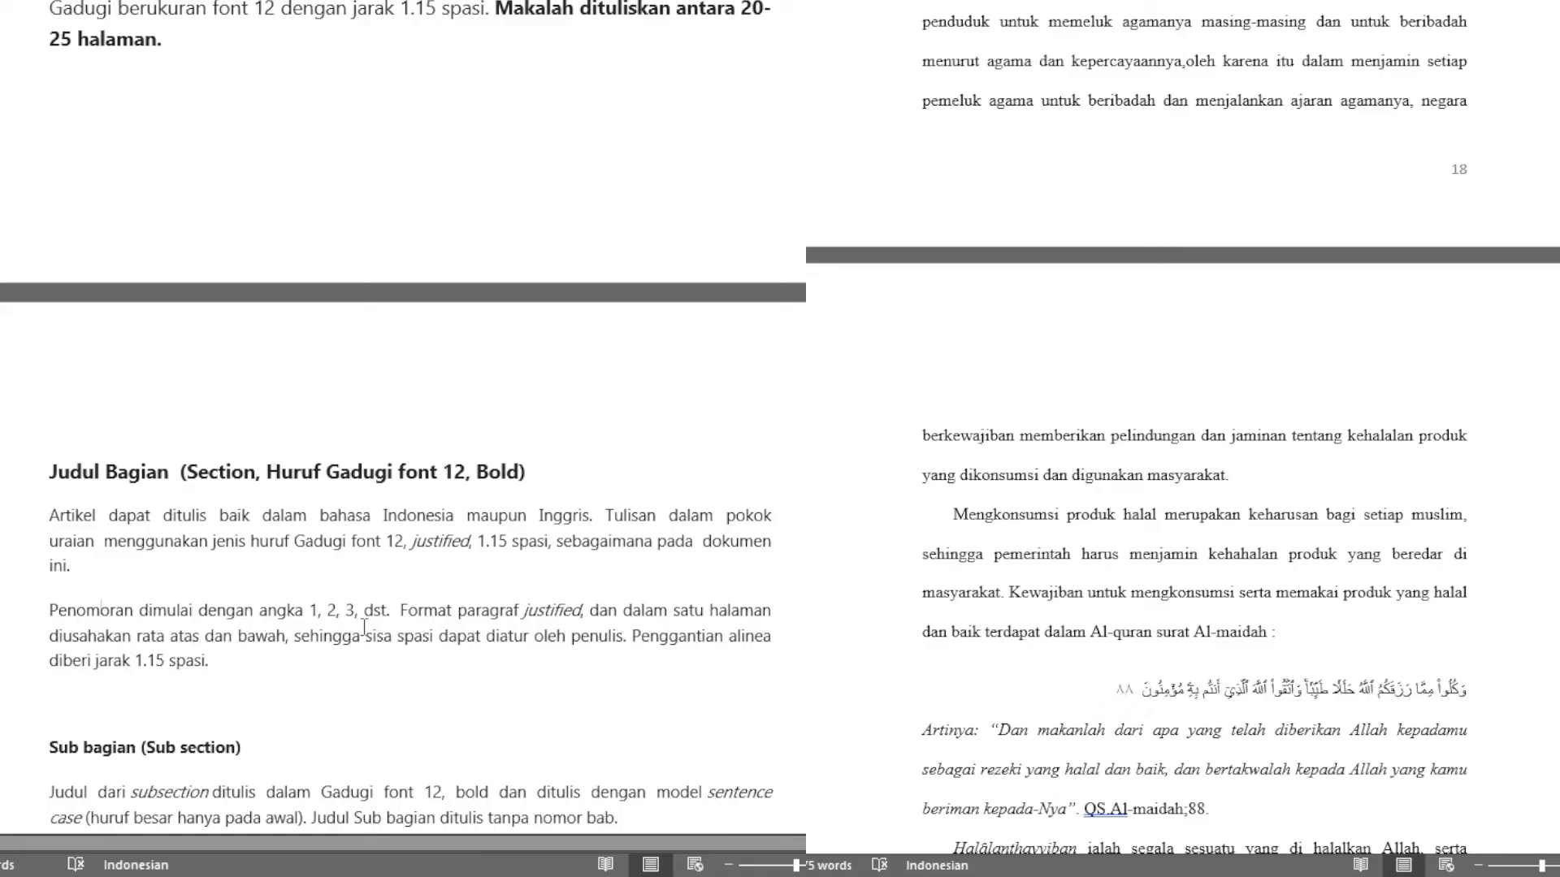
Step: Examine the template's rules for numbering, Sub bagian headings, page numbers, and Gambar dan Tabel, including the sample Tabel 1
text(o)
scroll(242, 661, down, 1)
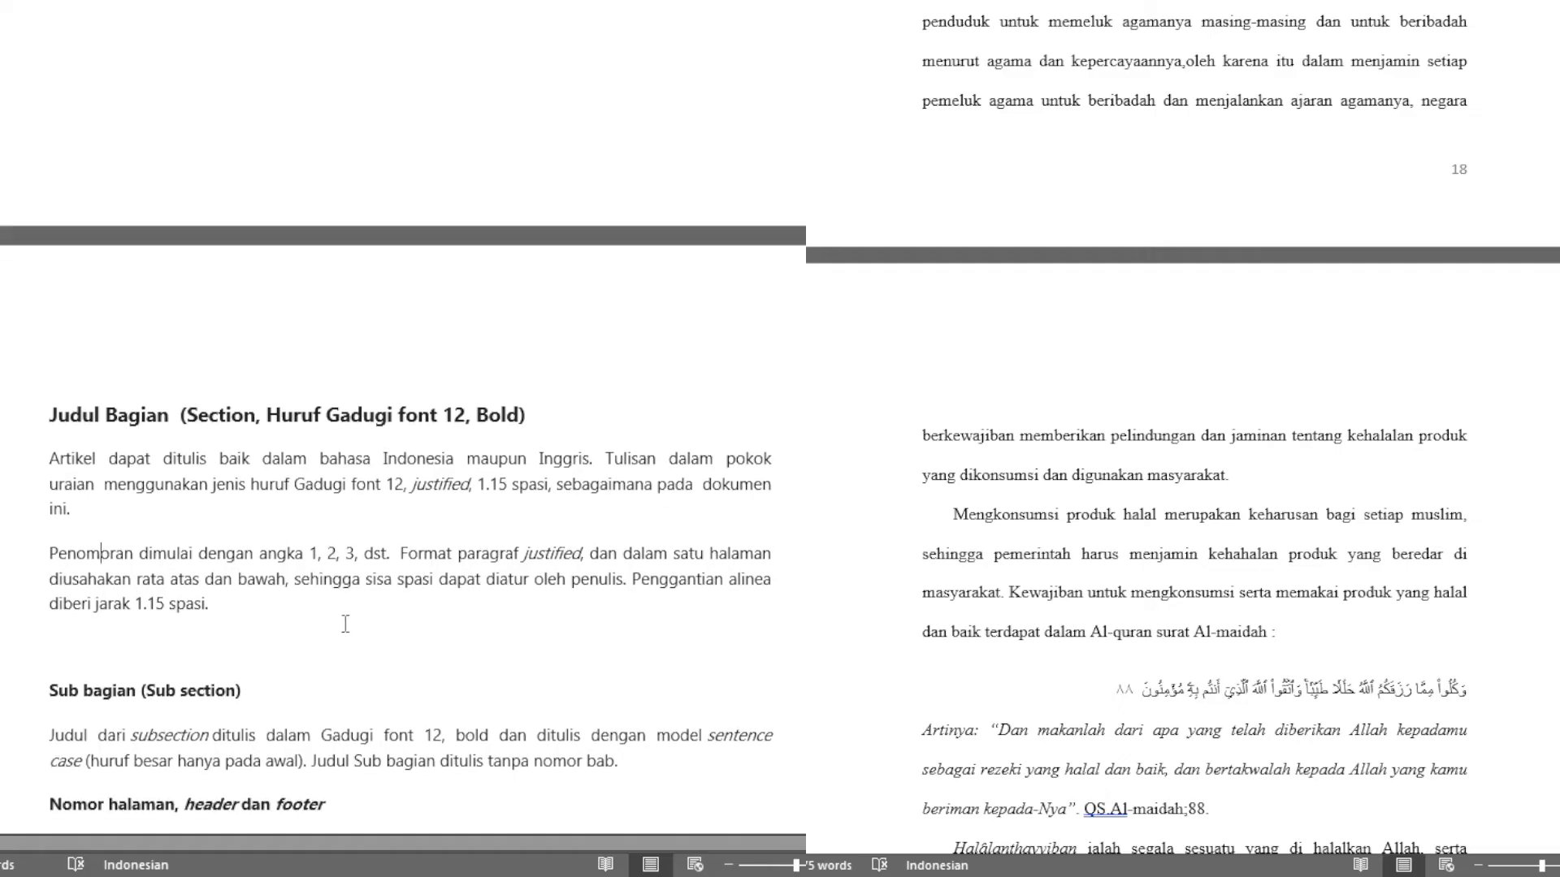
scroll(333, 625, down, 2)
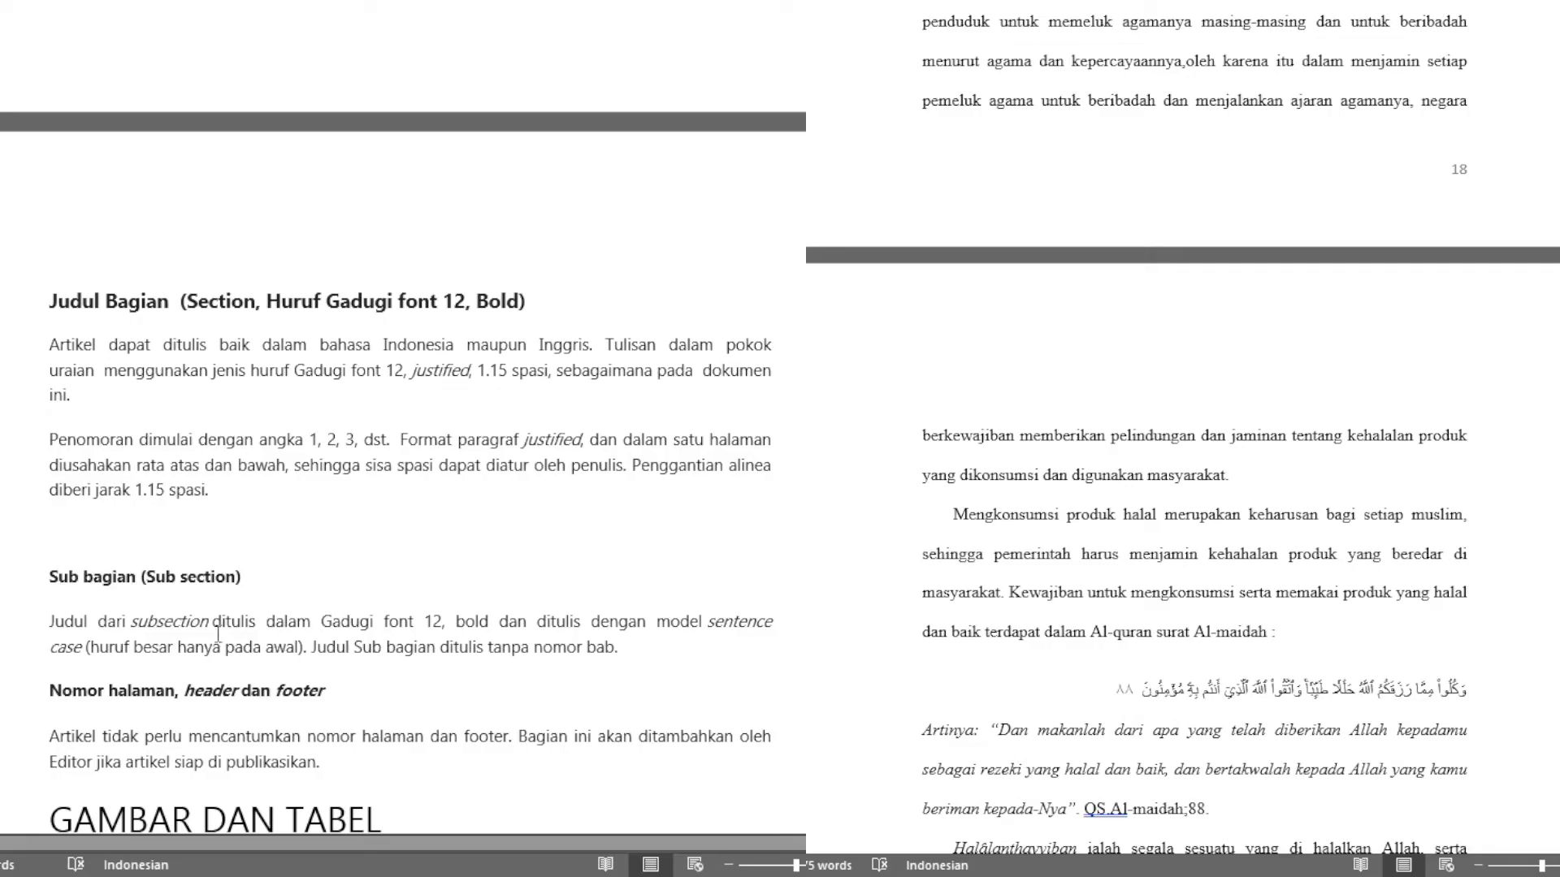
scroll(109, 631, down, 2)
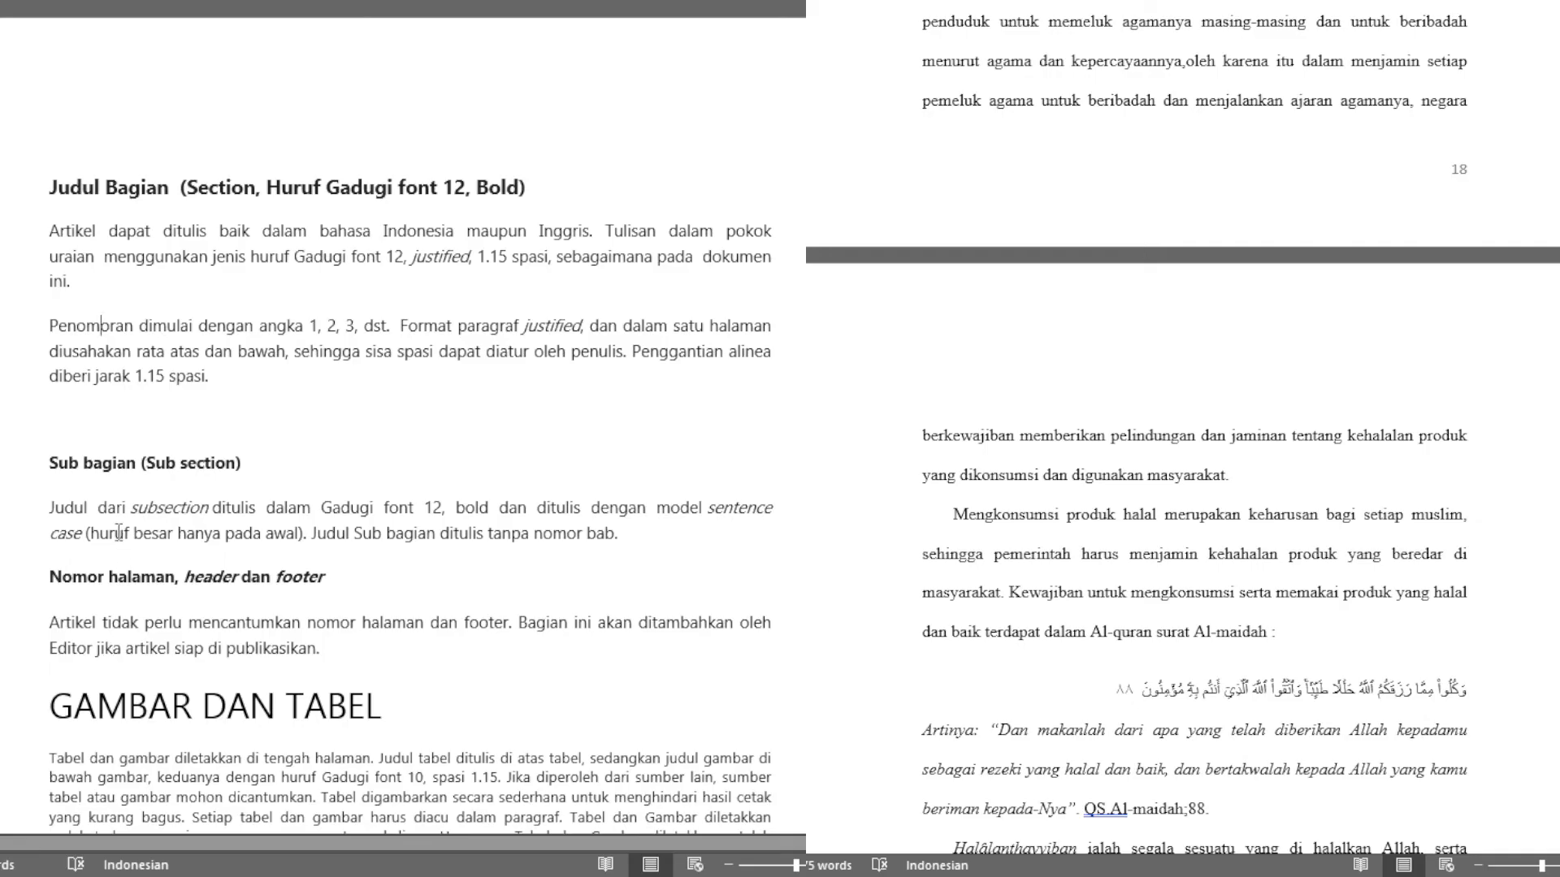
click(107, 510)
scroll(279, 544, down, 7)
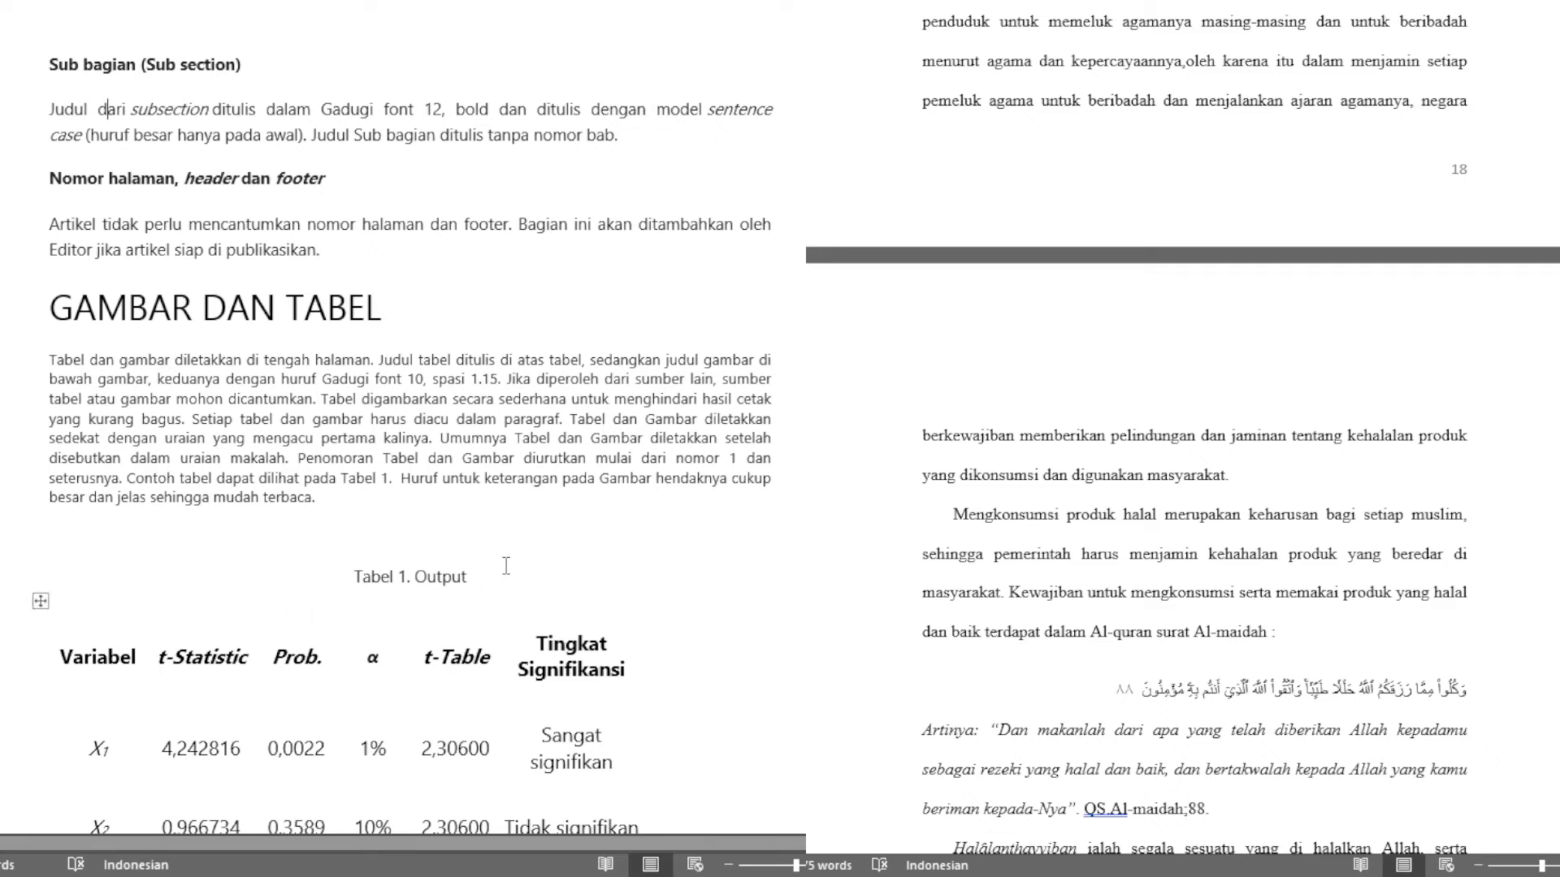
scroll(124, 547, down, 3)
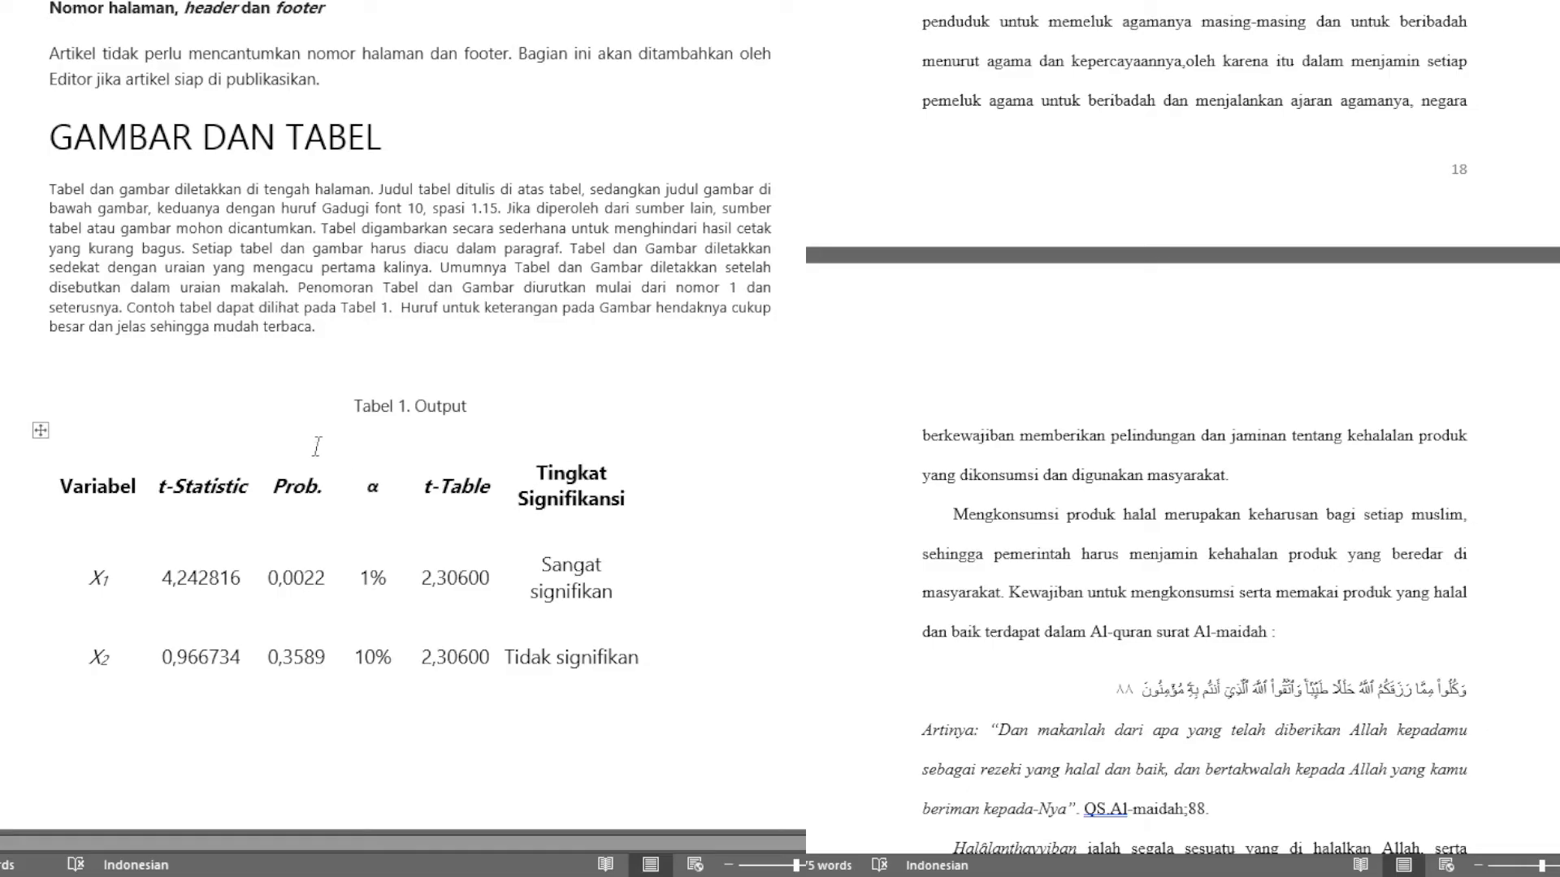
scroll(317, 447, up, 1)
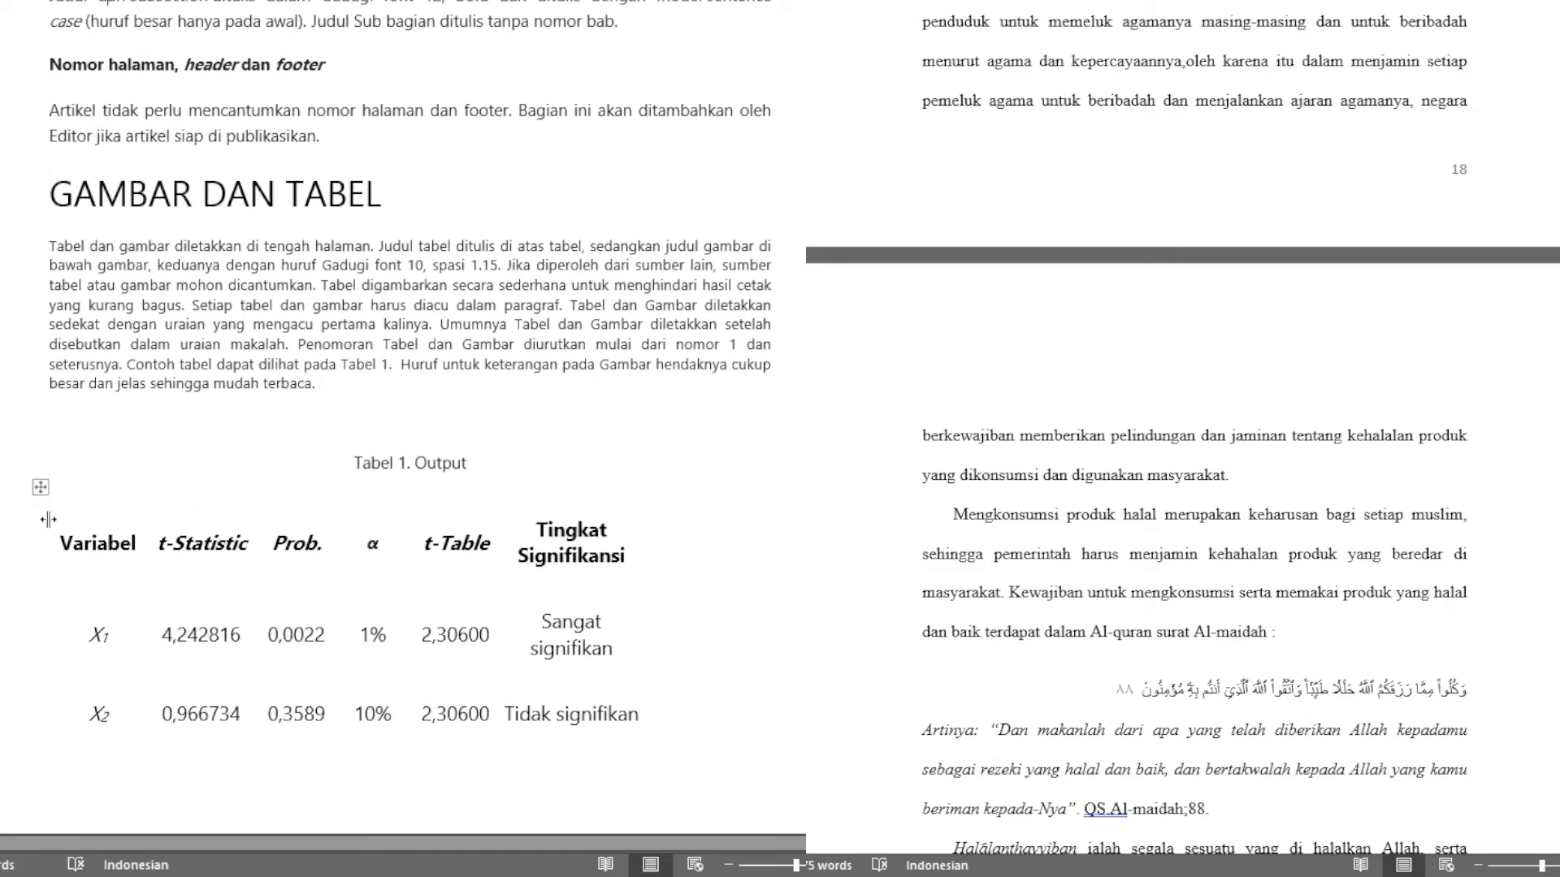
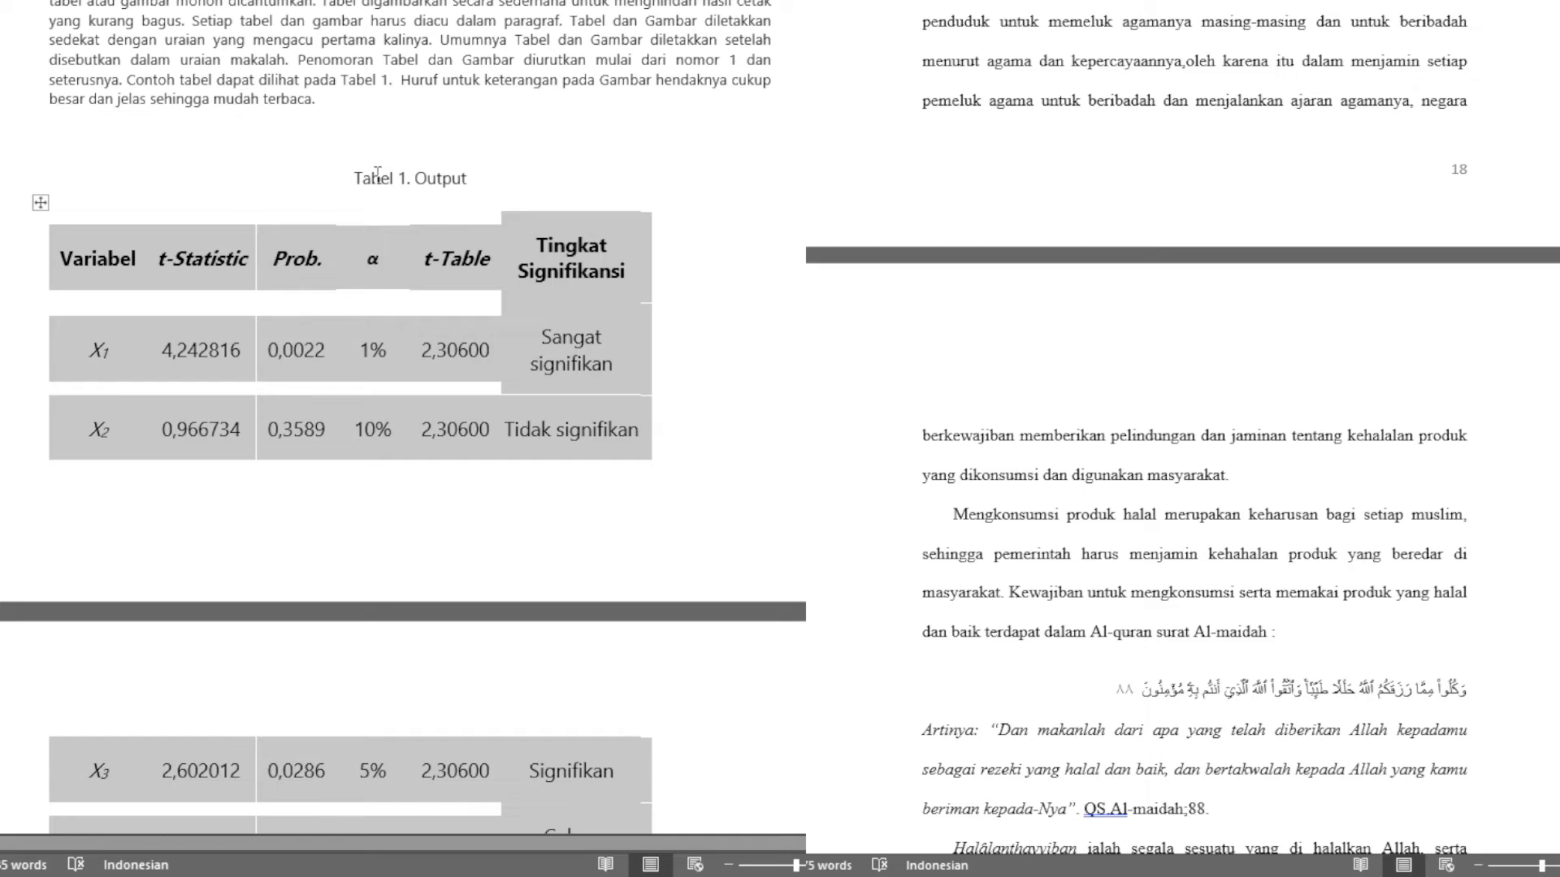
Step: Read the rest of the template's sample table and its rules for Persamaan, Simpulan, Keterbatasan dan Saran, and Referensi
click(378, 173)
scroll(248, 455, down, 7)
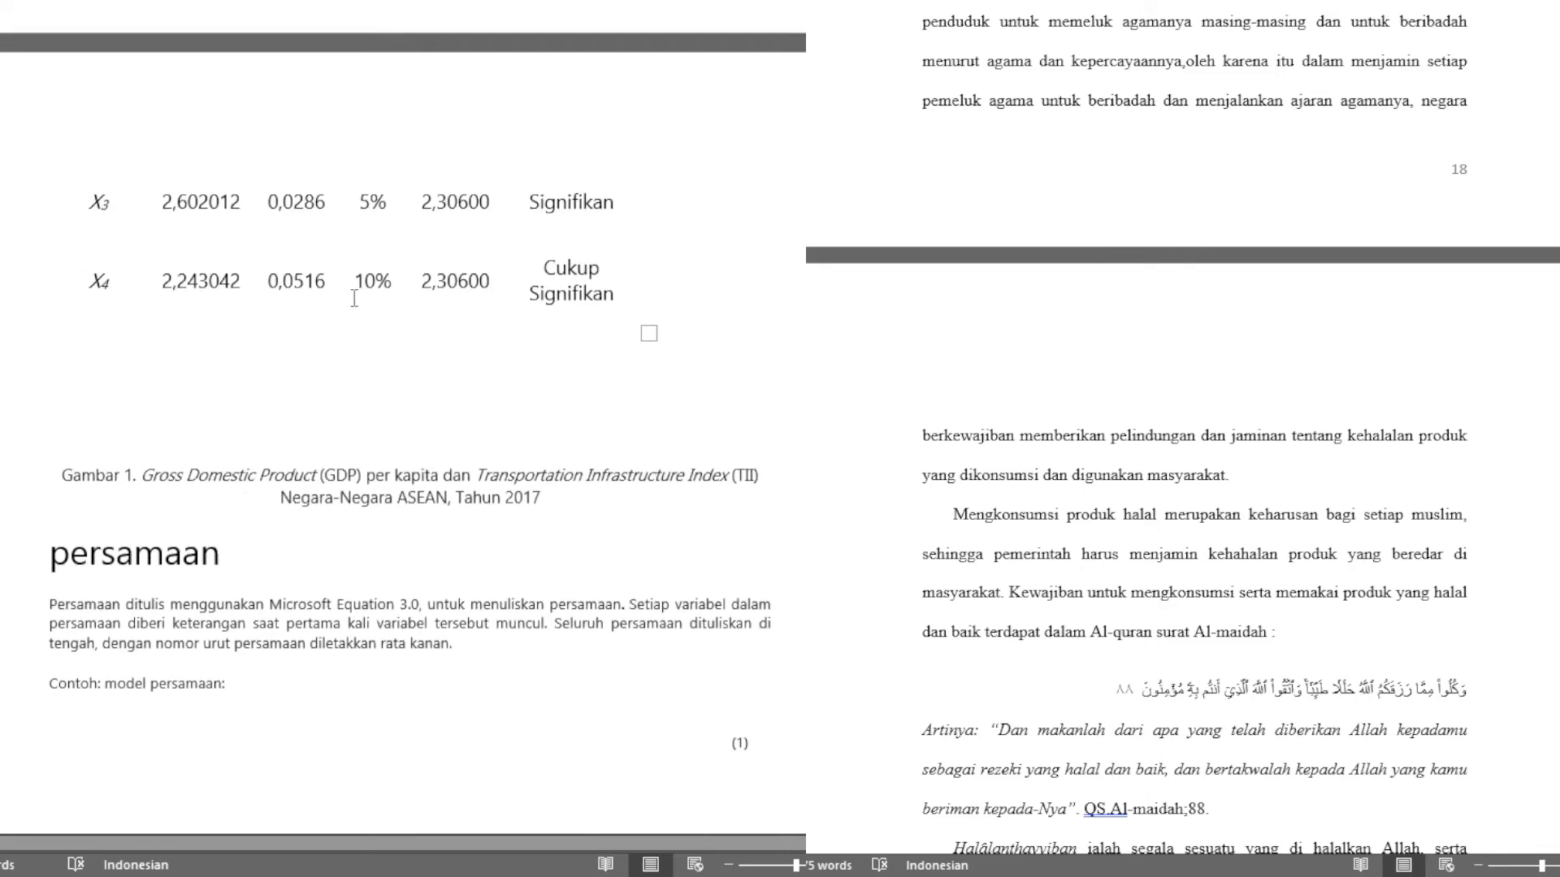
scroll(354, 298, down, 6)
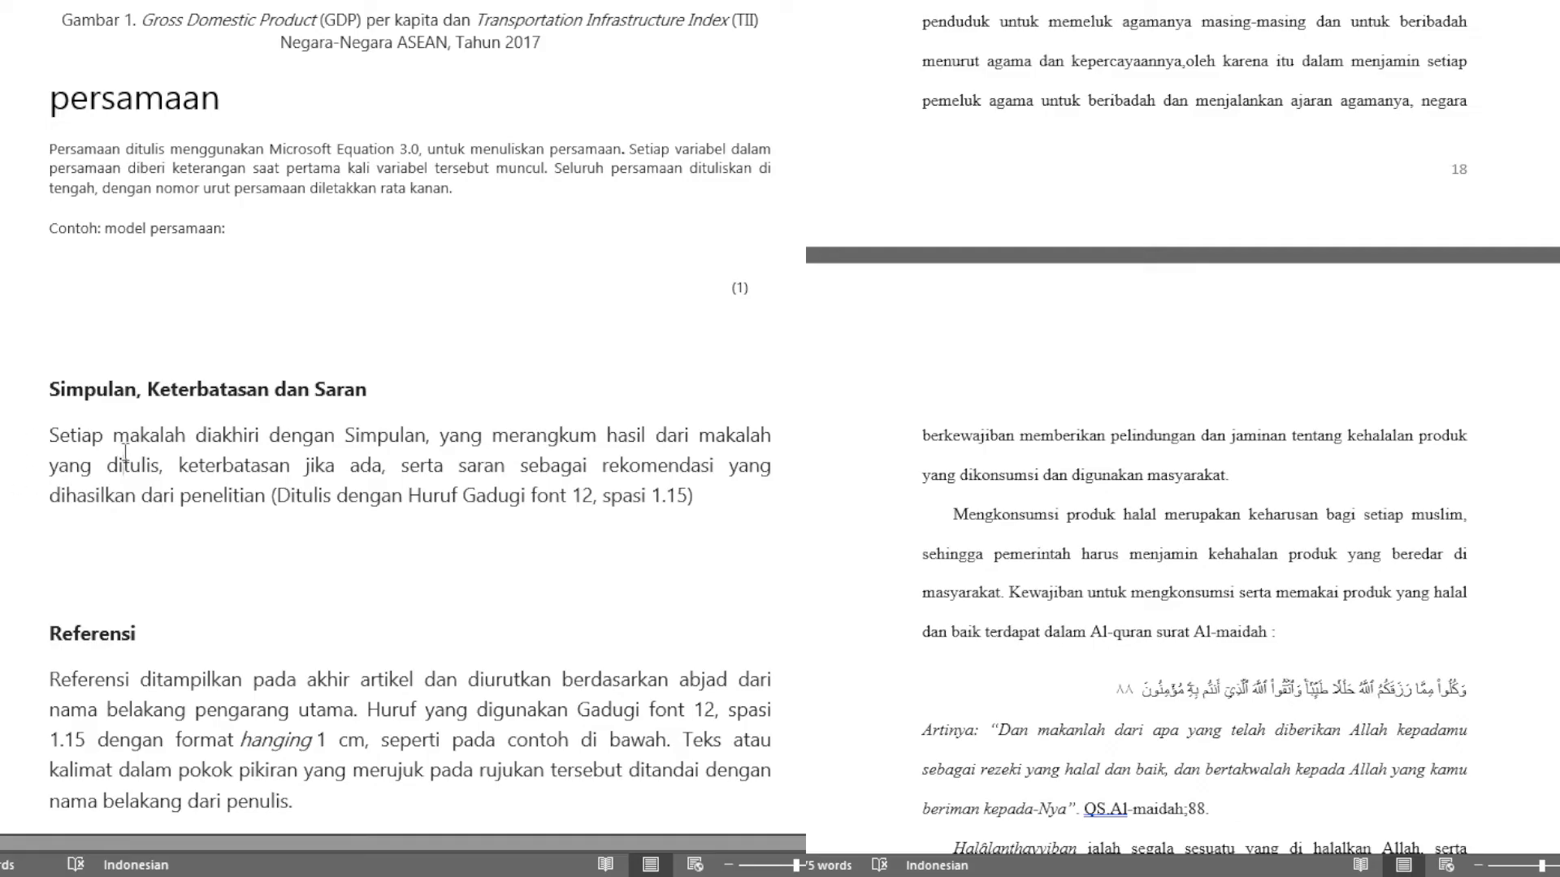
Step: Review the required article parts listed under the template's Pendahuluan, marking Pendahuluan, Metodologi Penelitian, Pembahasan and Simpulan
scroll(236, 562, up, 20)
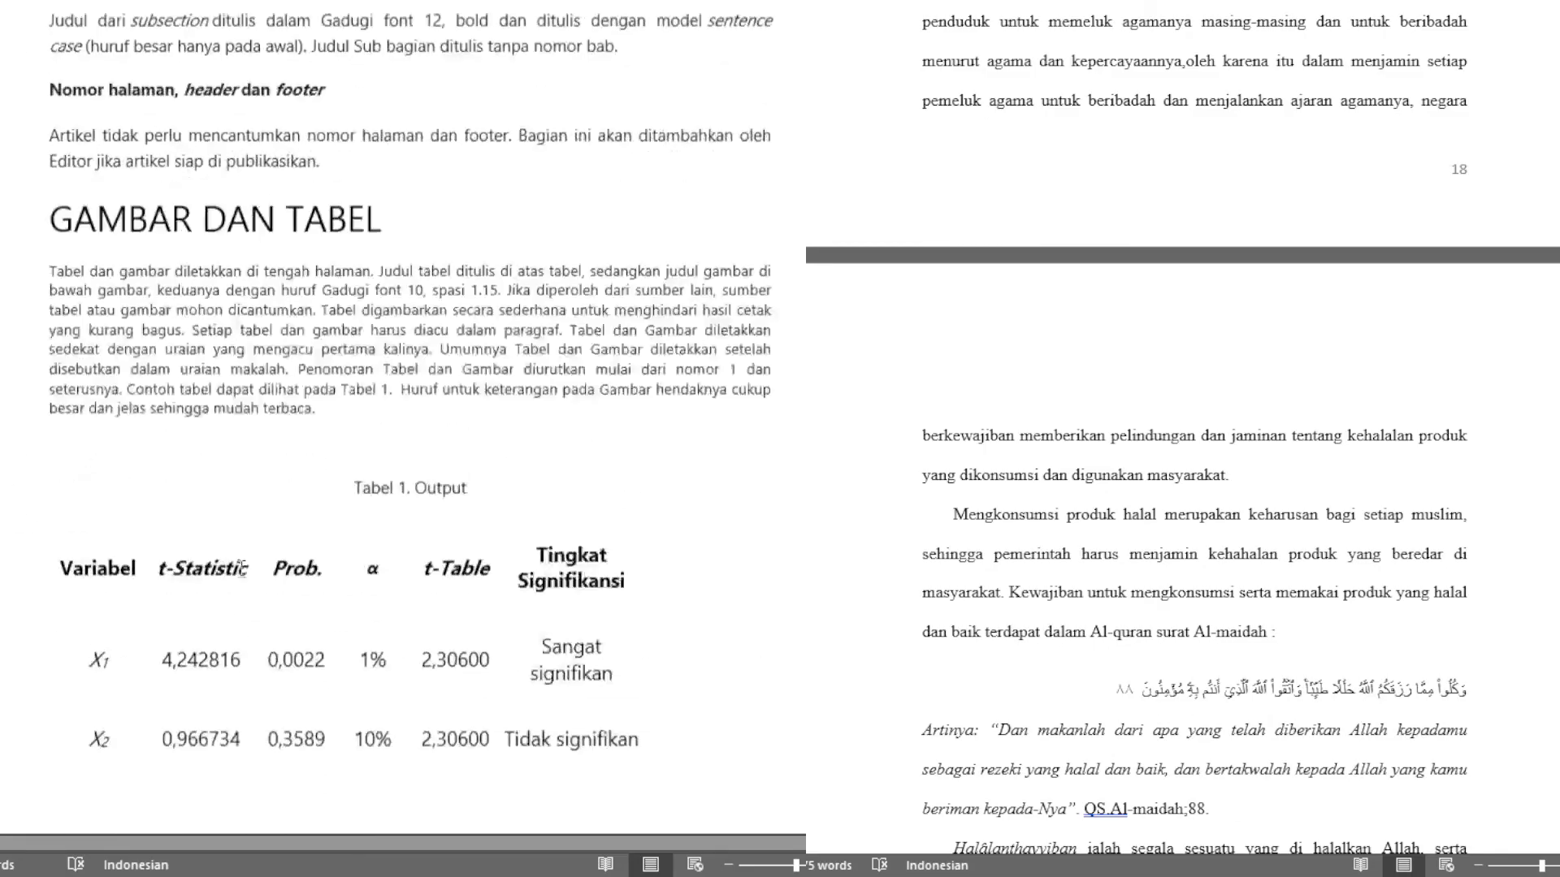
scroll(254, 362, up, 8)
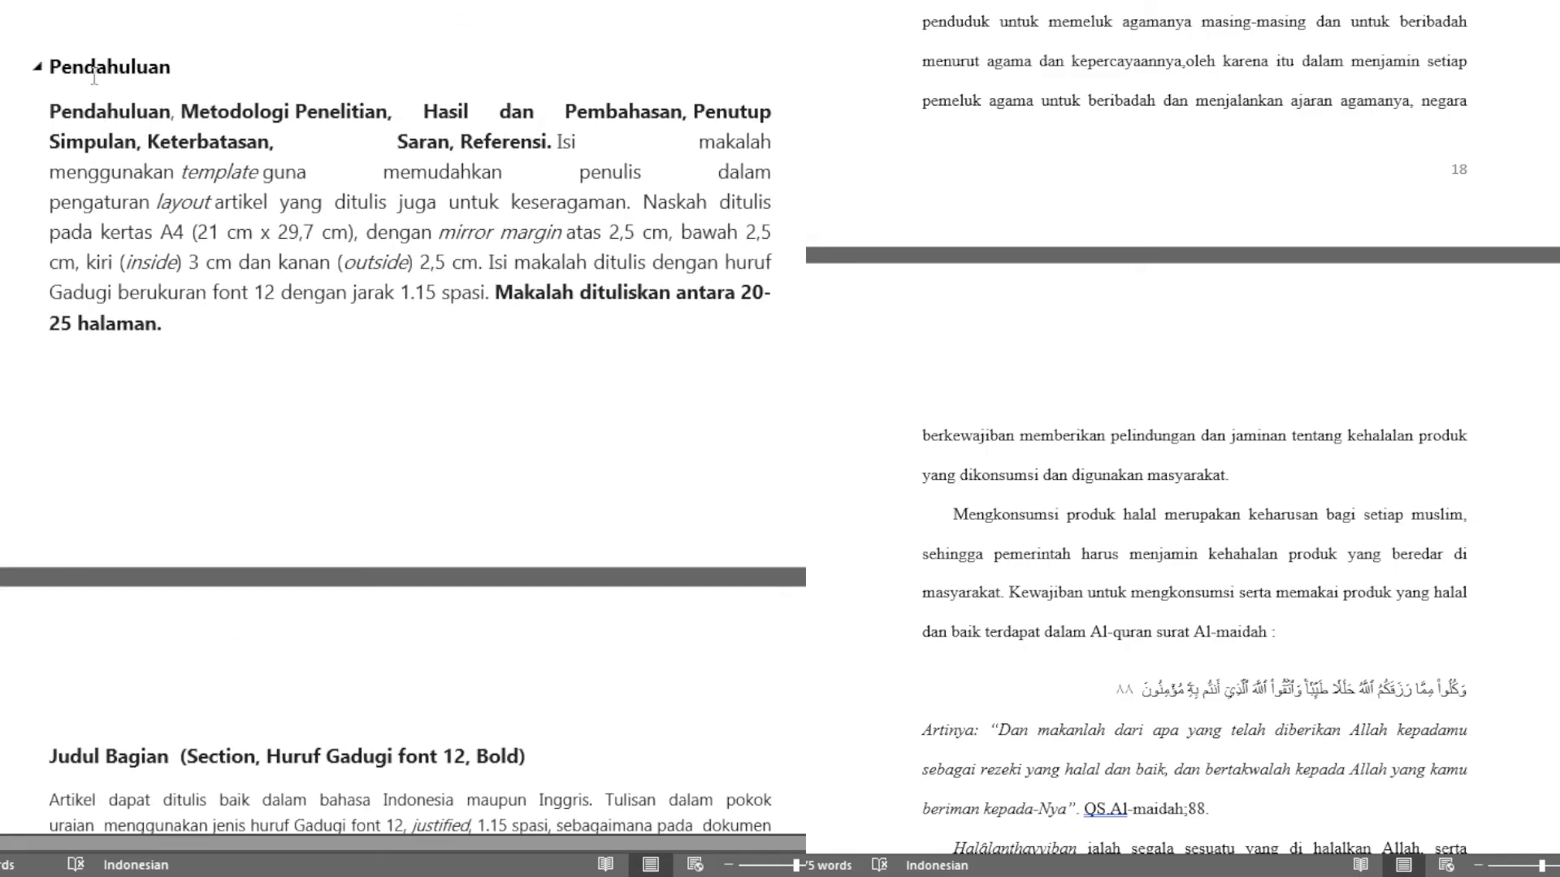
double_click(95, 66)
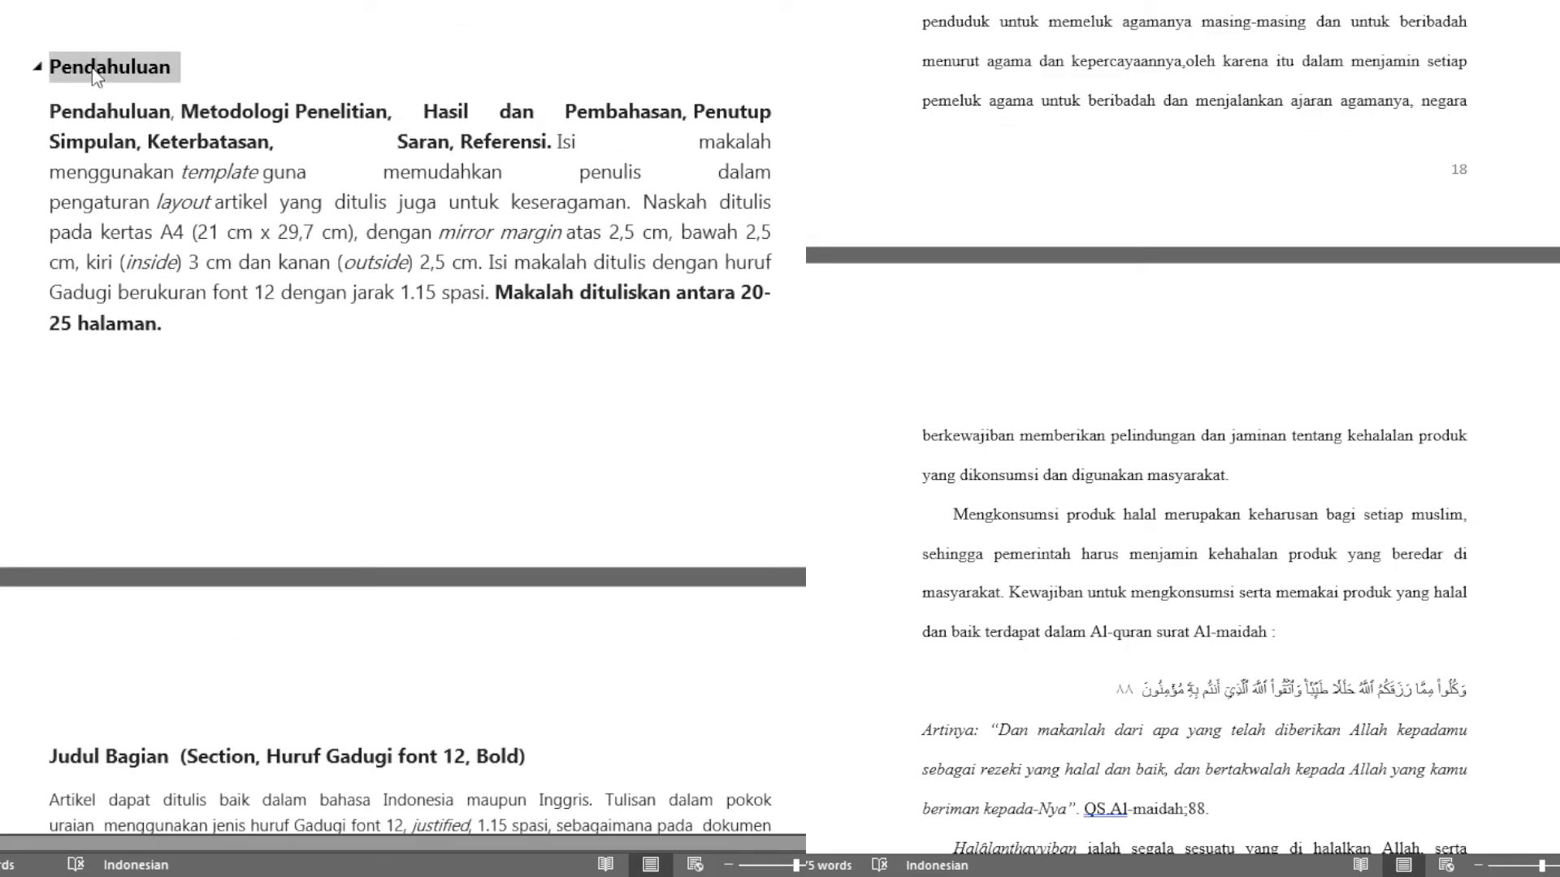
double_click(242, 112)
click(330, 113)
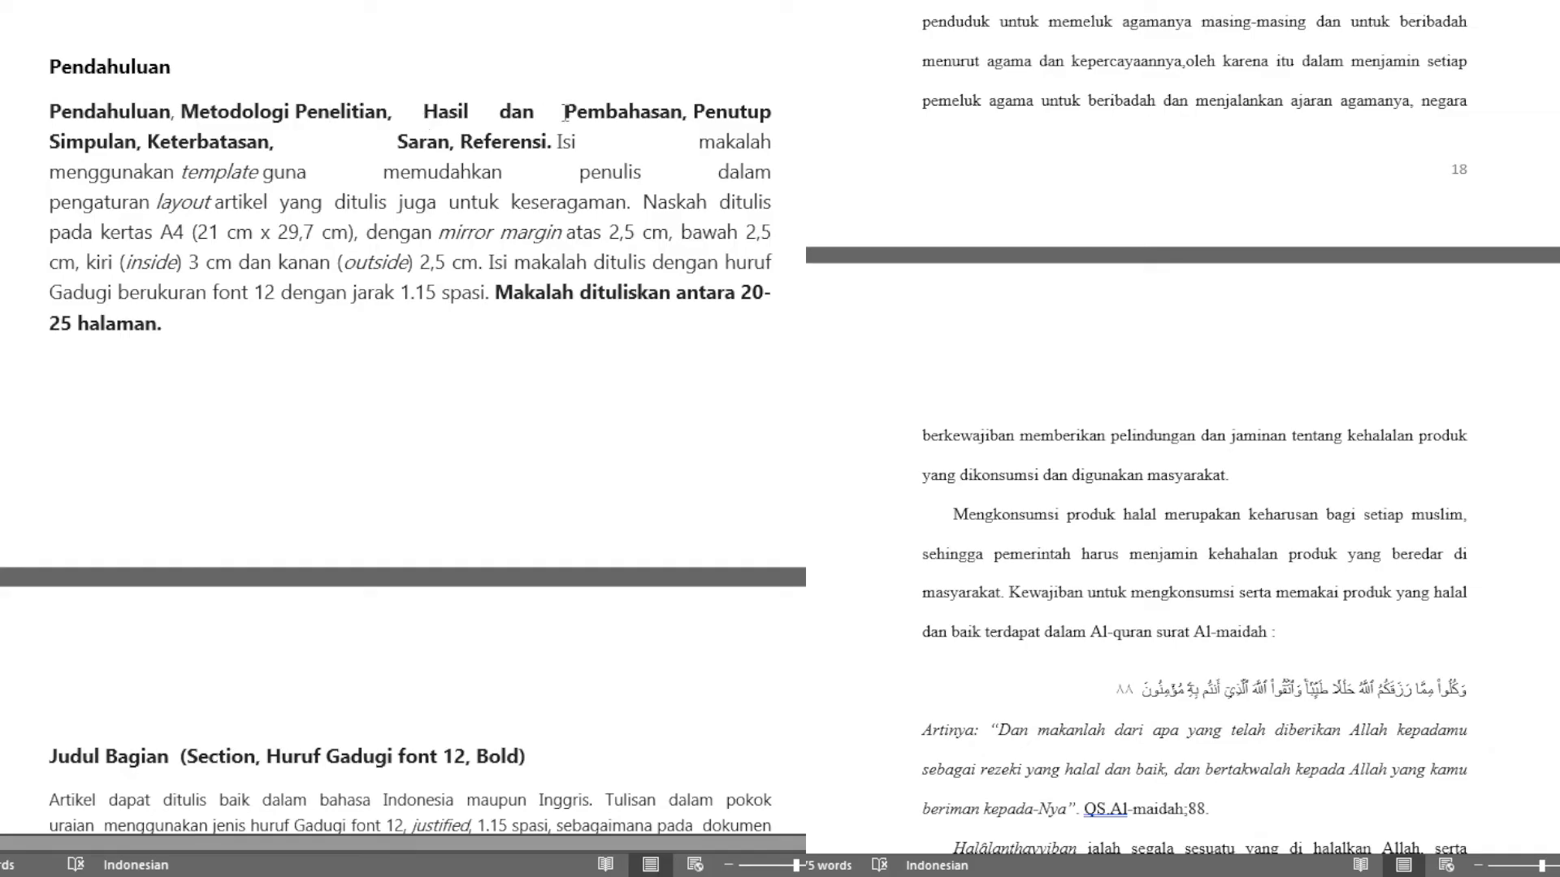
double_click(606, 110)
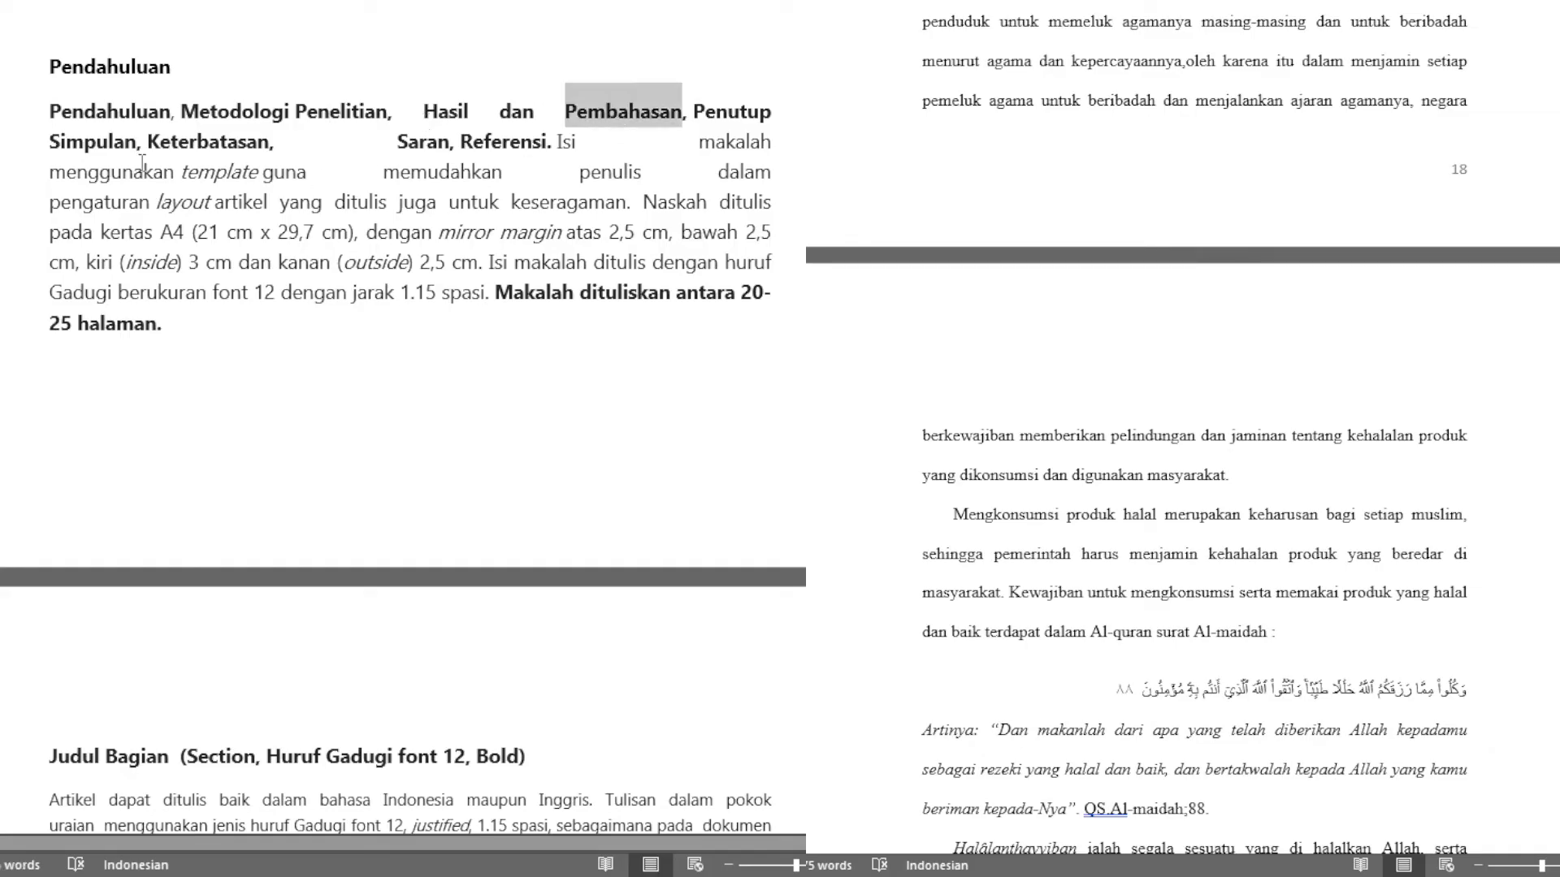
double_click(93, 140)
scroll(349, 268, up, 1)
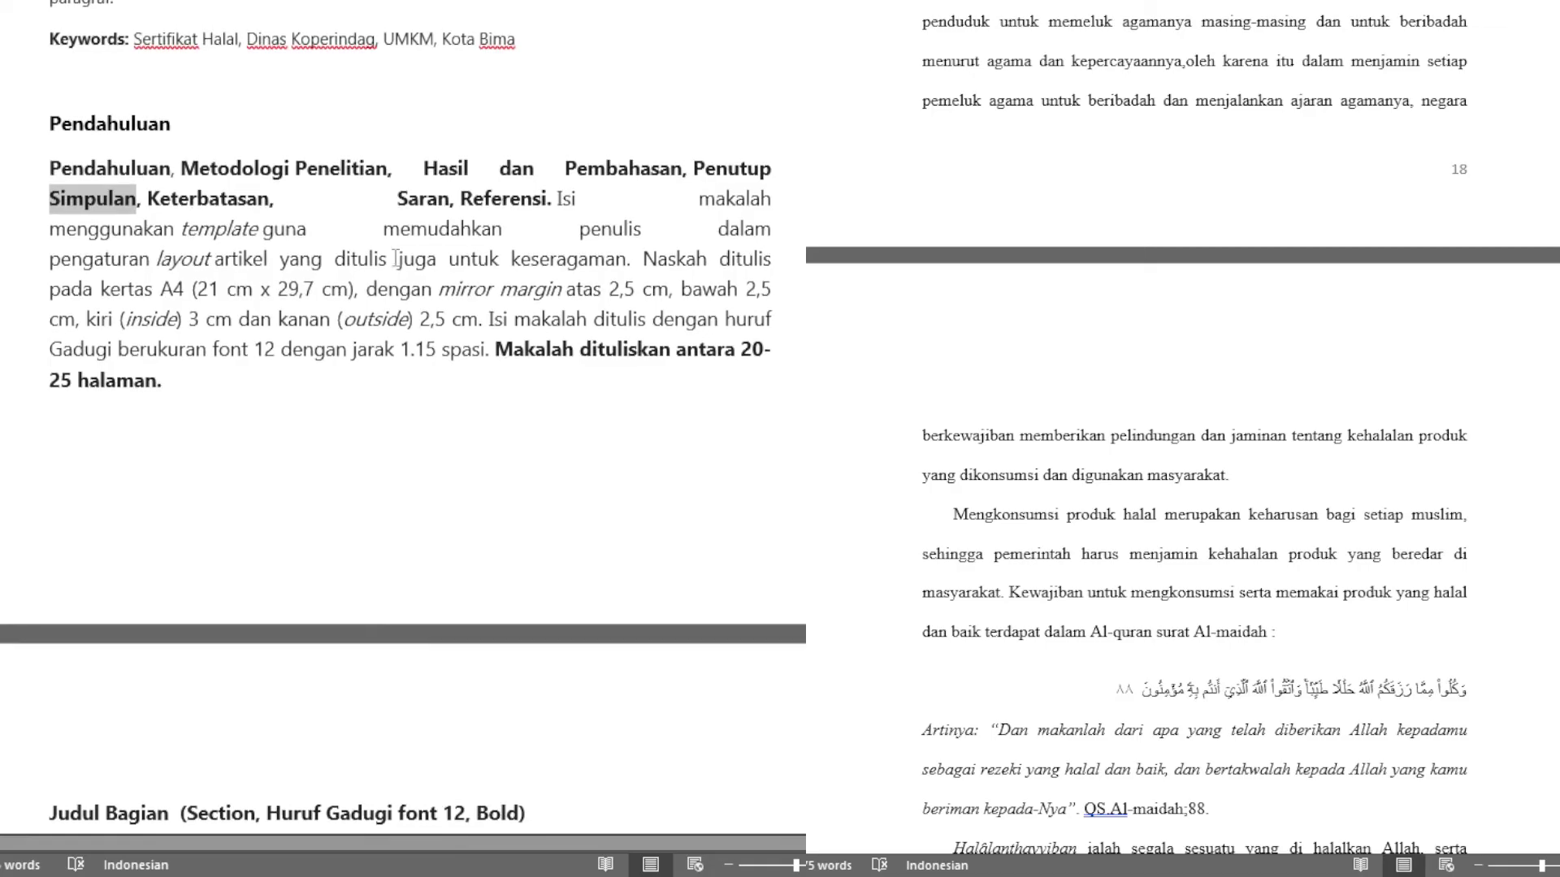
double_click(338, 168)
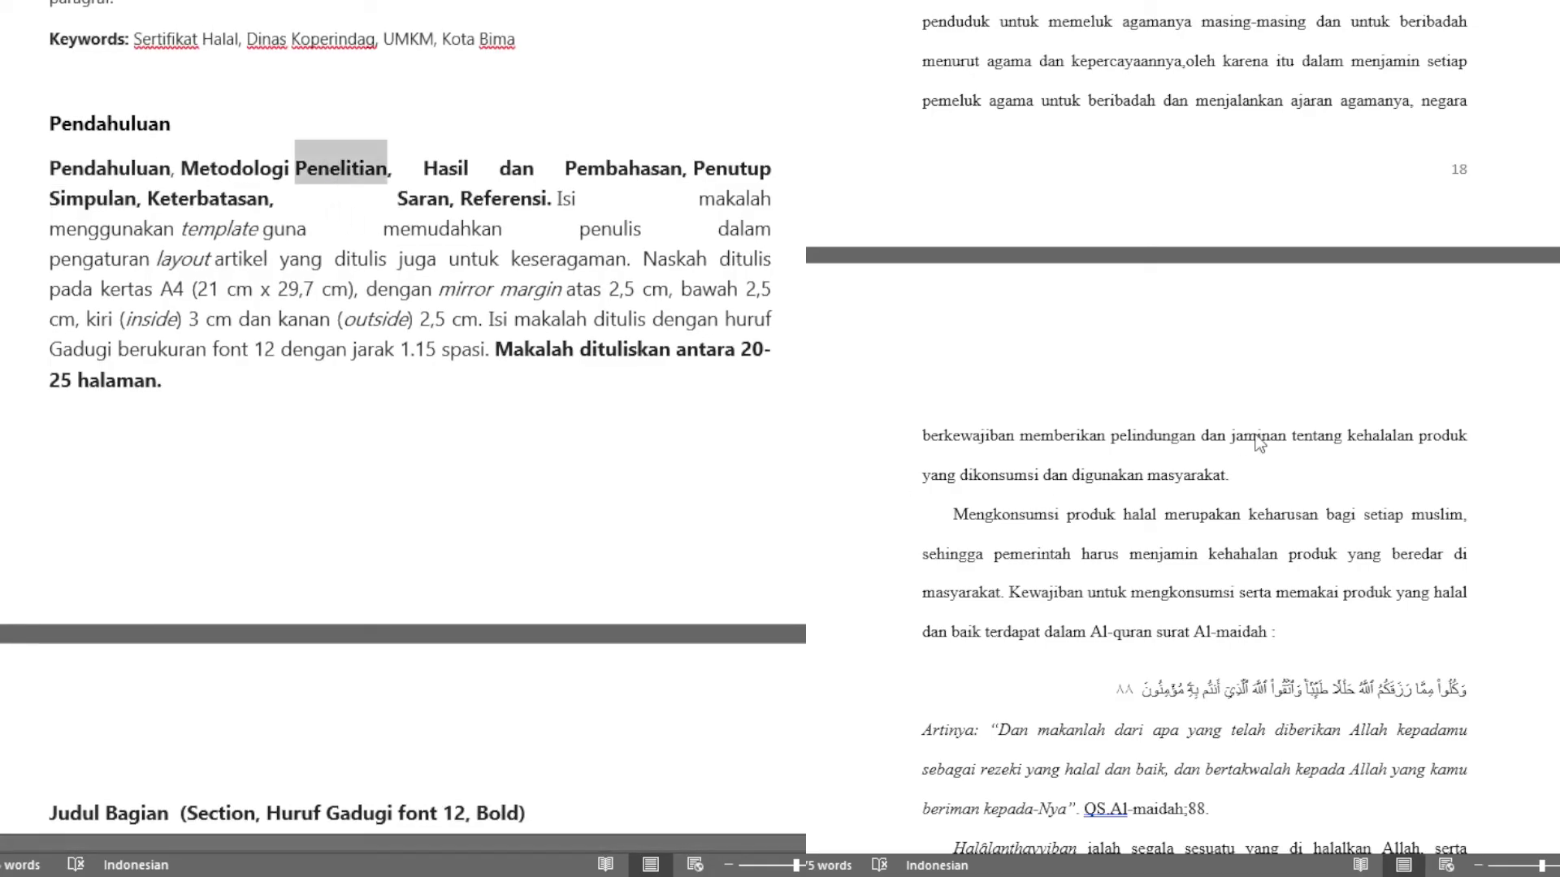
Step: Look through the thesis's BAB I from Latar Belakang past Tujuan and Manfaat Penelitian to find the Metode Penelitian section
scroll(1145, 503, down, 5)
scroll(1153, 561, down, 8)
scroll(1165, 557, up, 1)
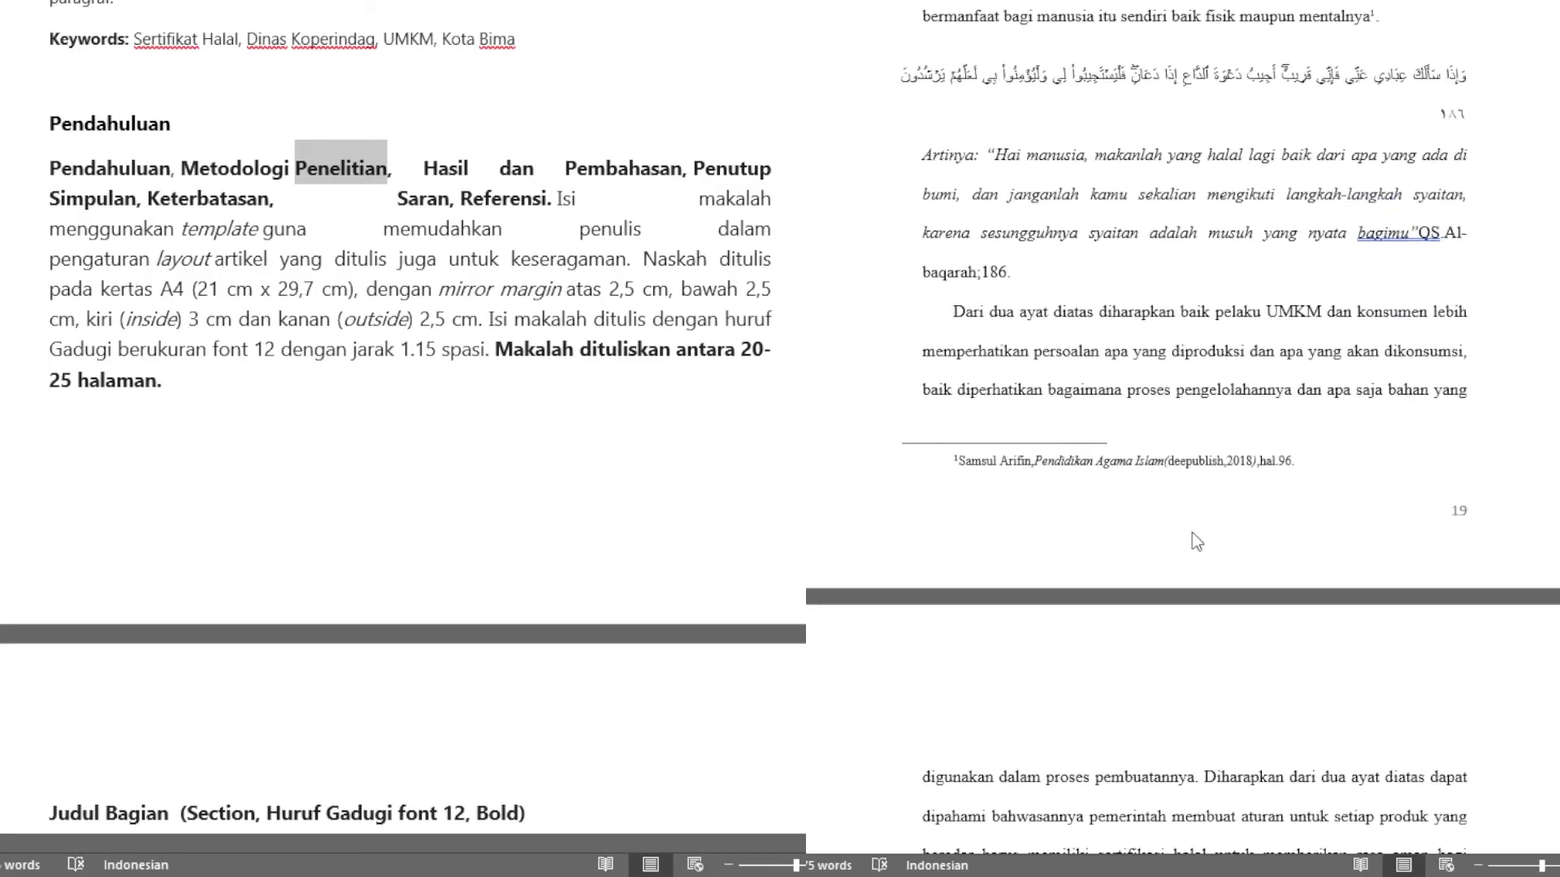
scroll(1320, 260, up, 15)
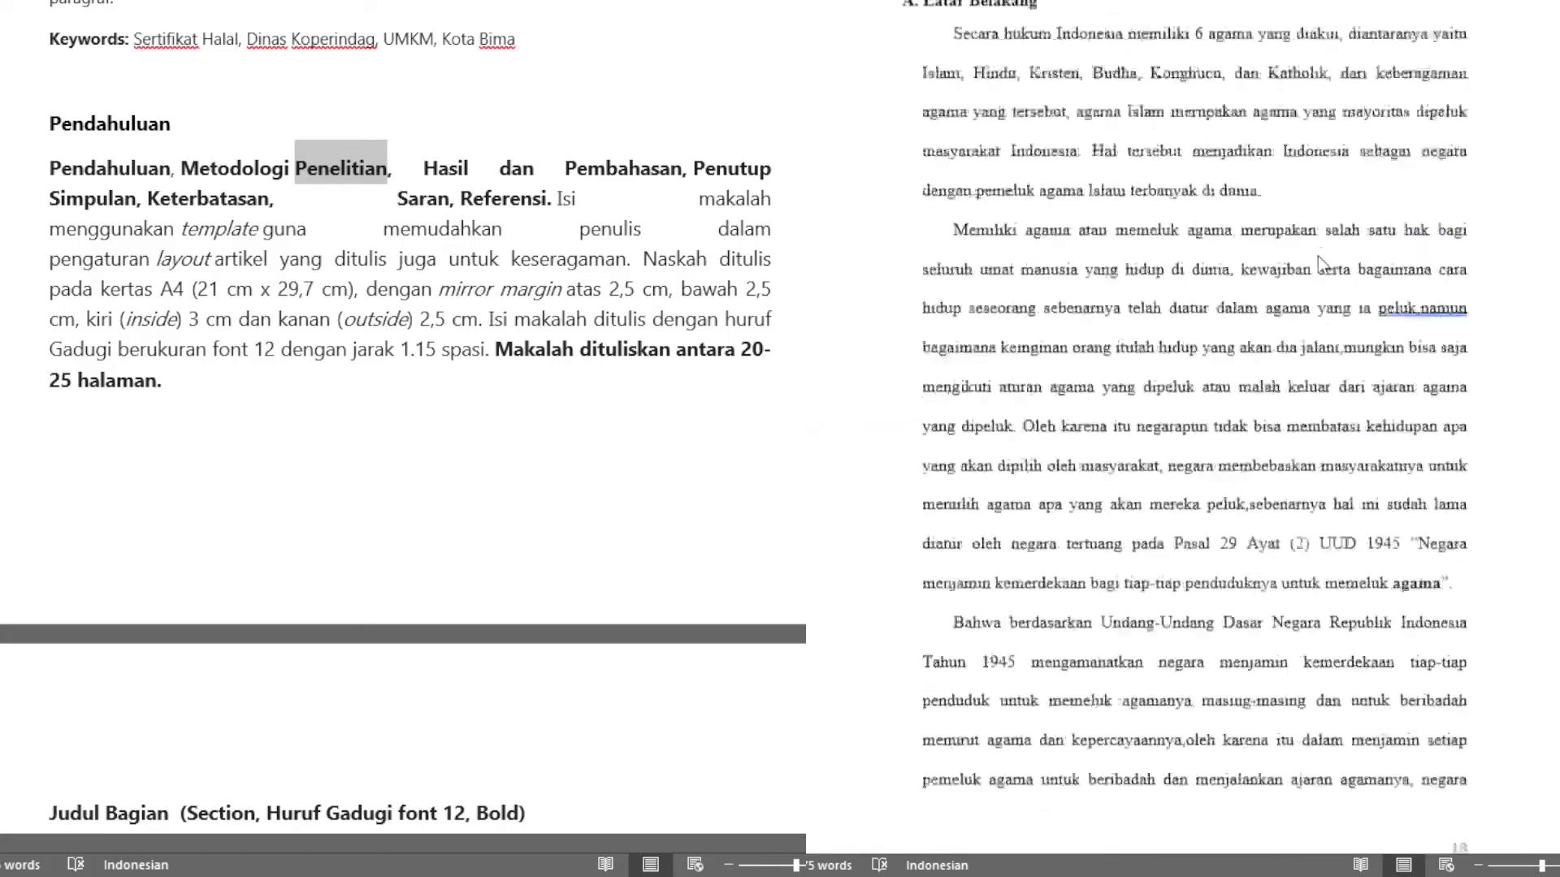
scroll(1320, 264, down, 20)
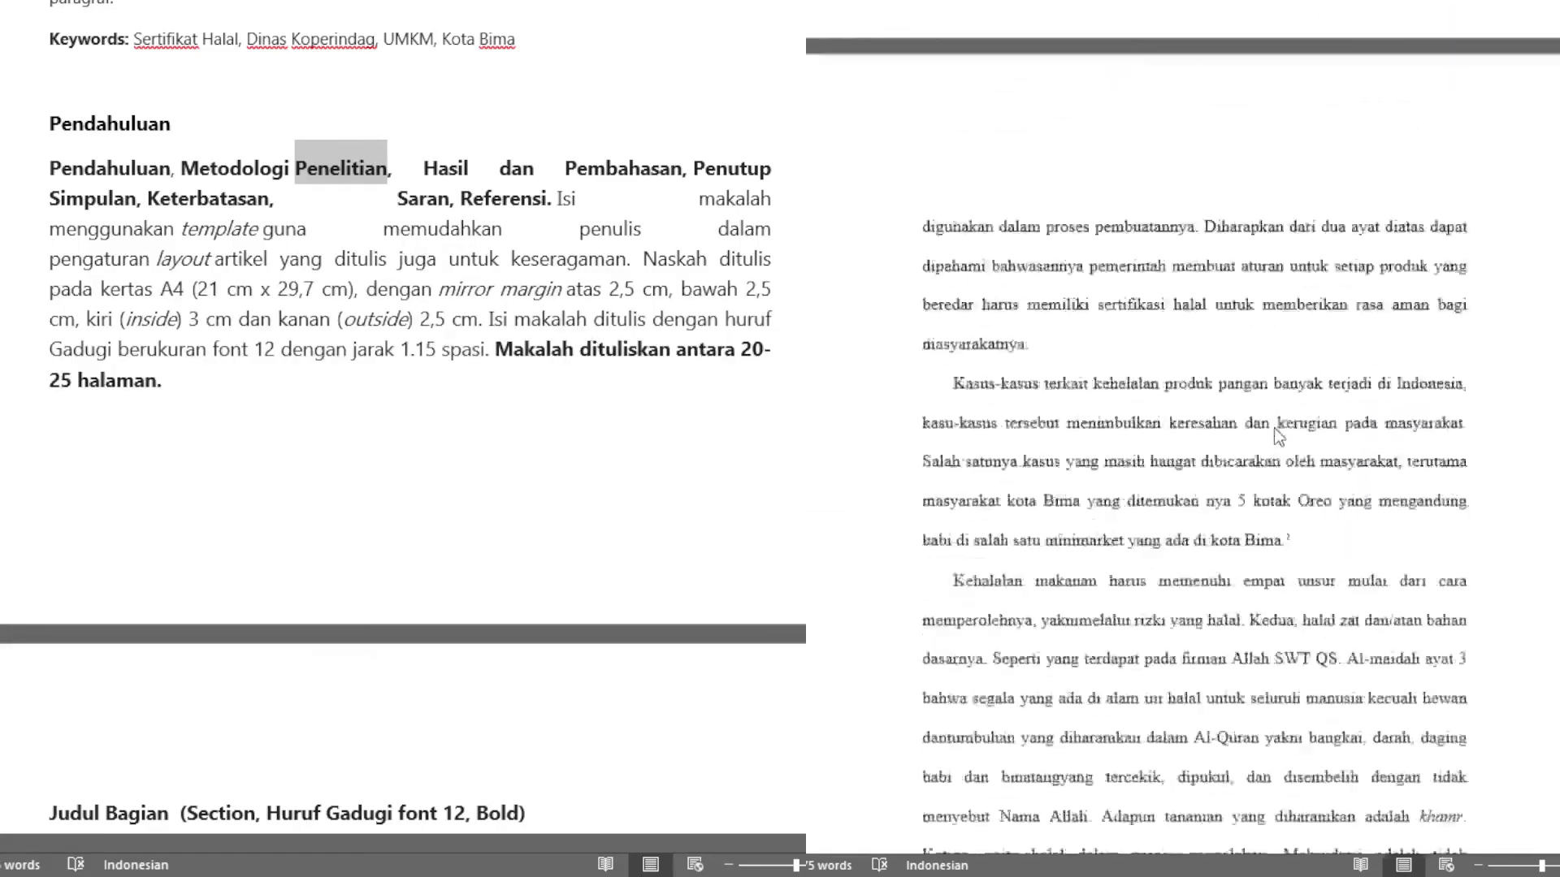
scroll(1274, 425, down, 18)
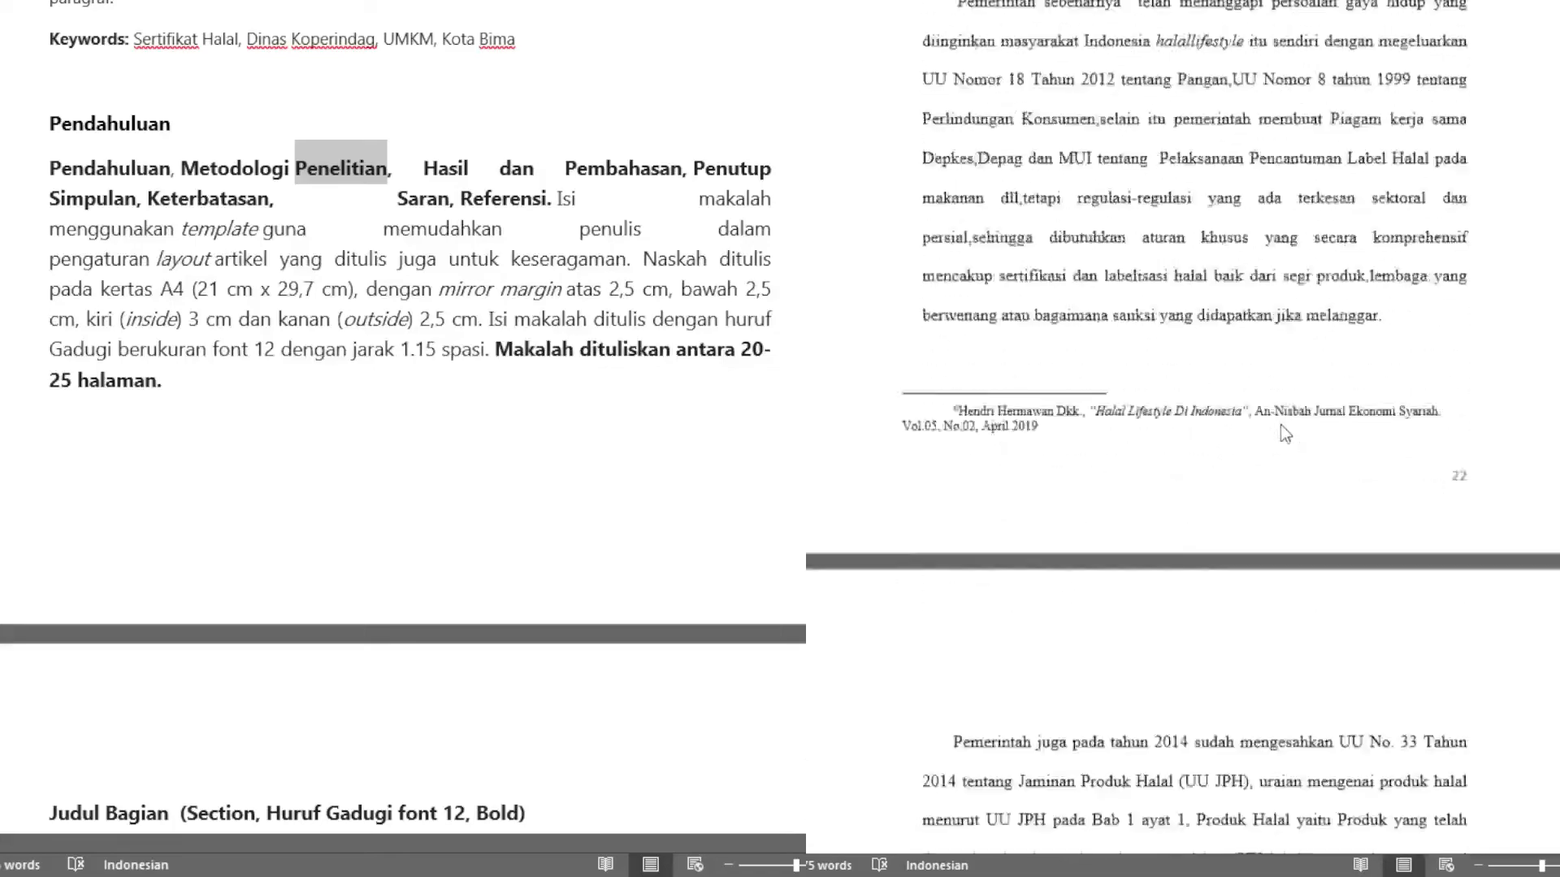
scroll(1282, 433, down, 20)
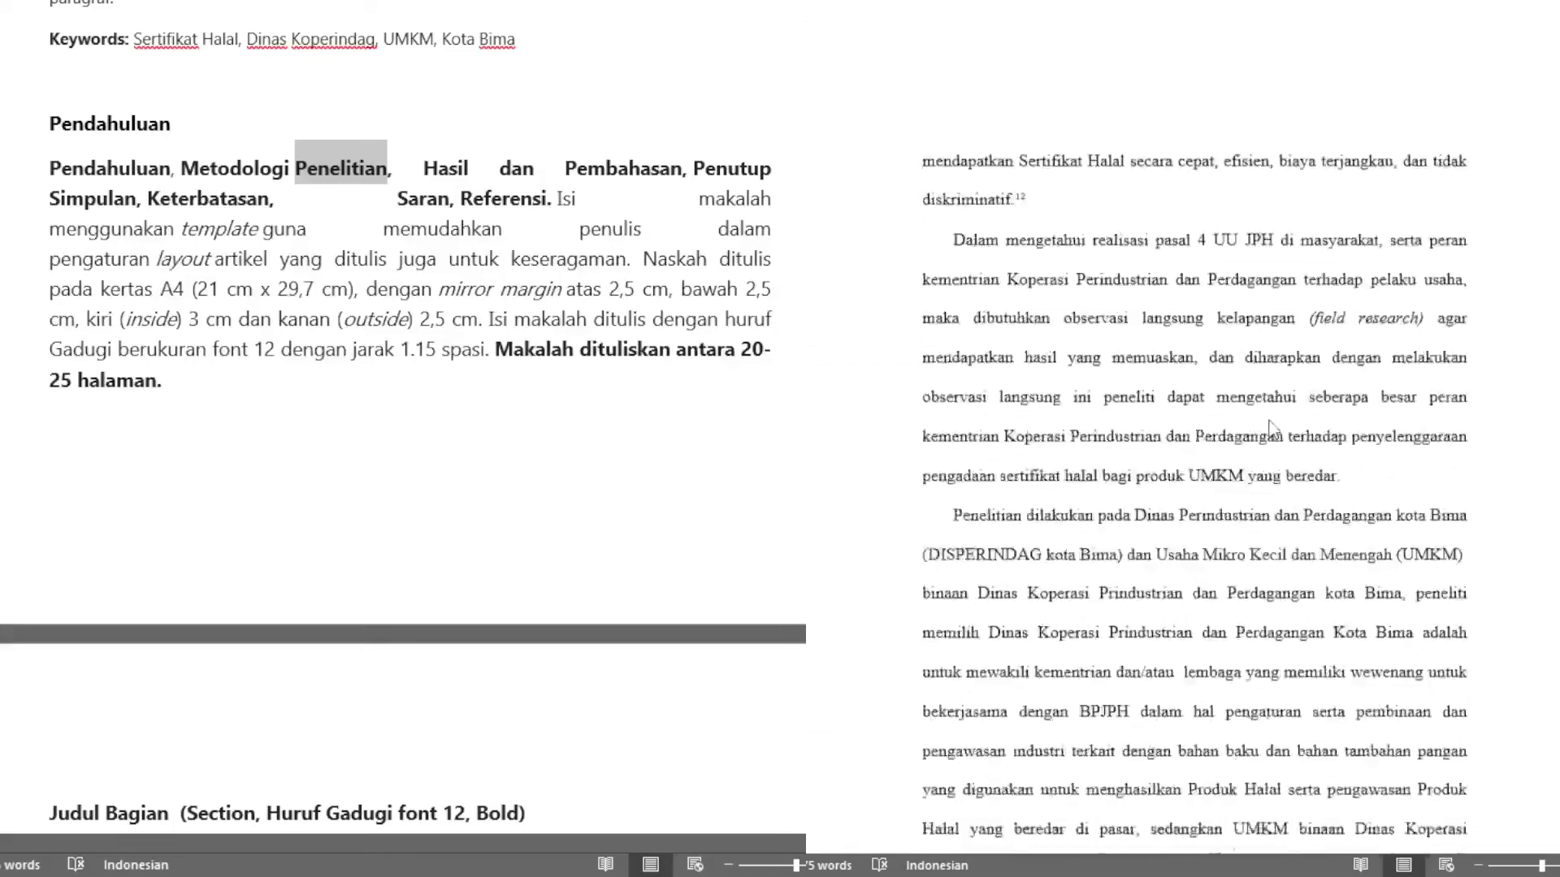
scroll(1272, 429, down, 20)
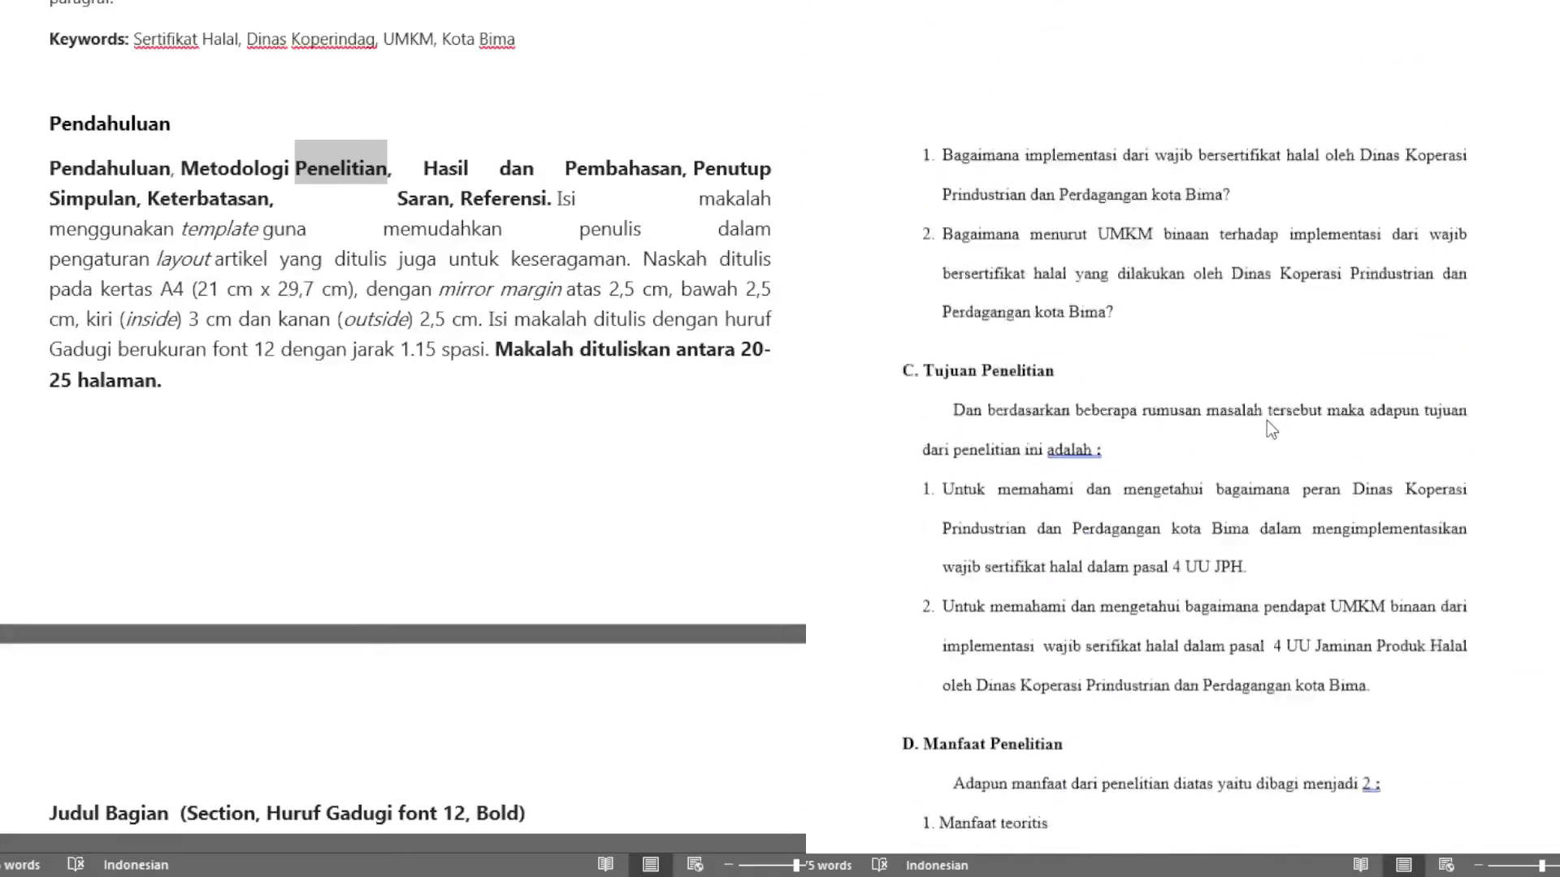
scroll(1265, 421, down, 10)
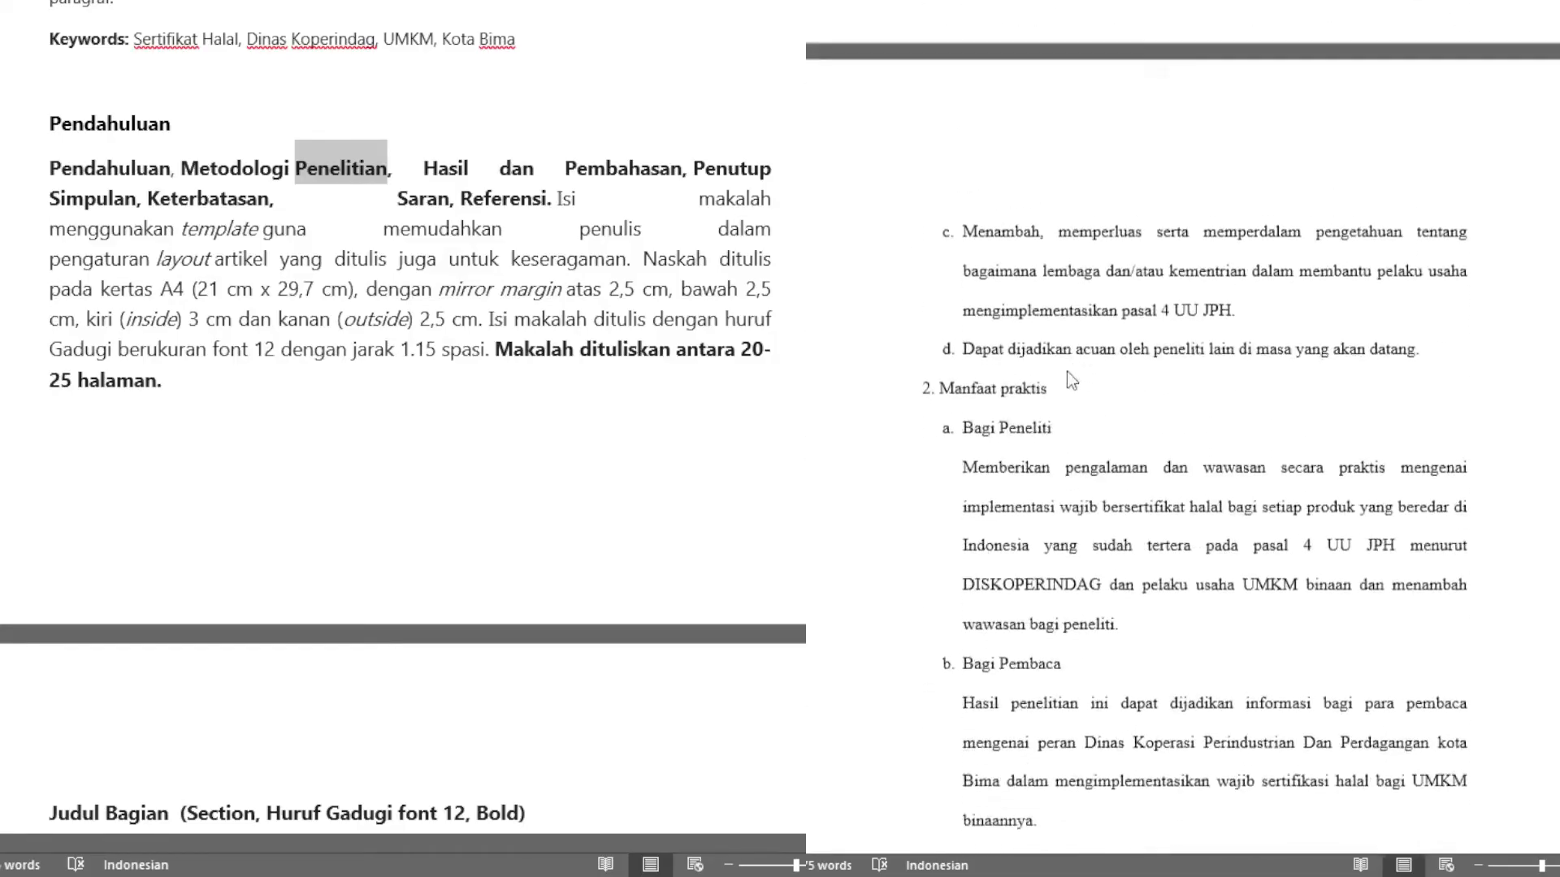
scroll(1137, 463, down, 8)
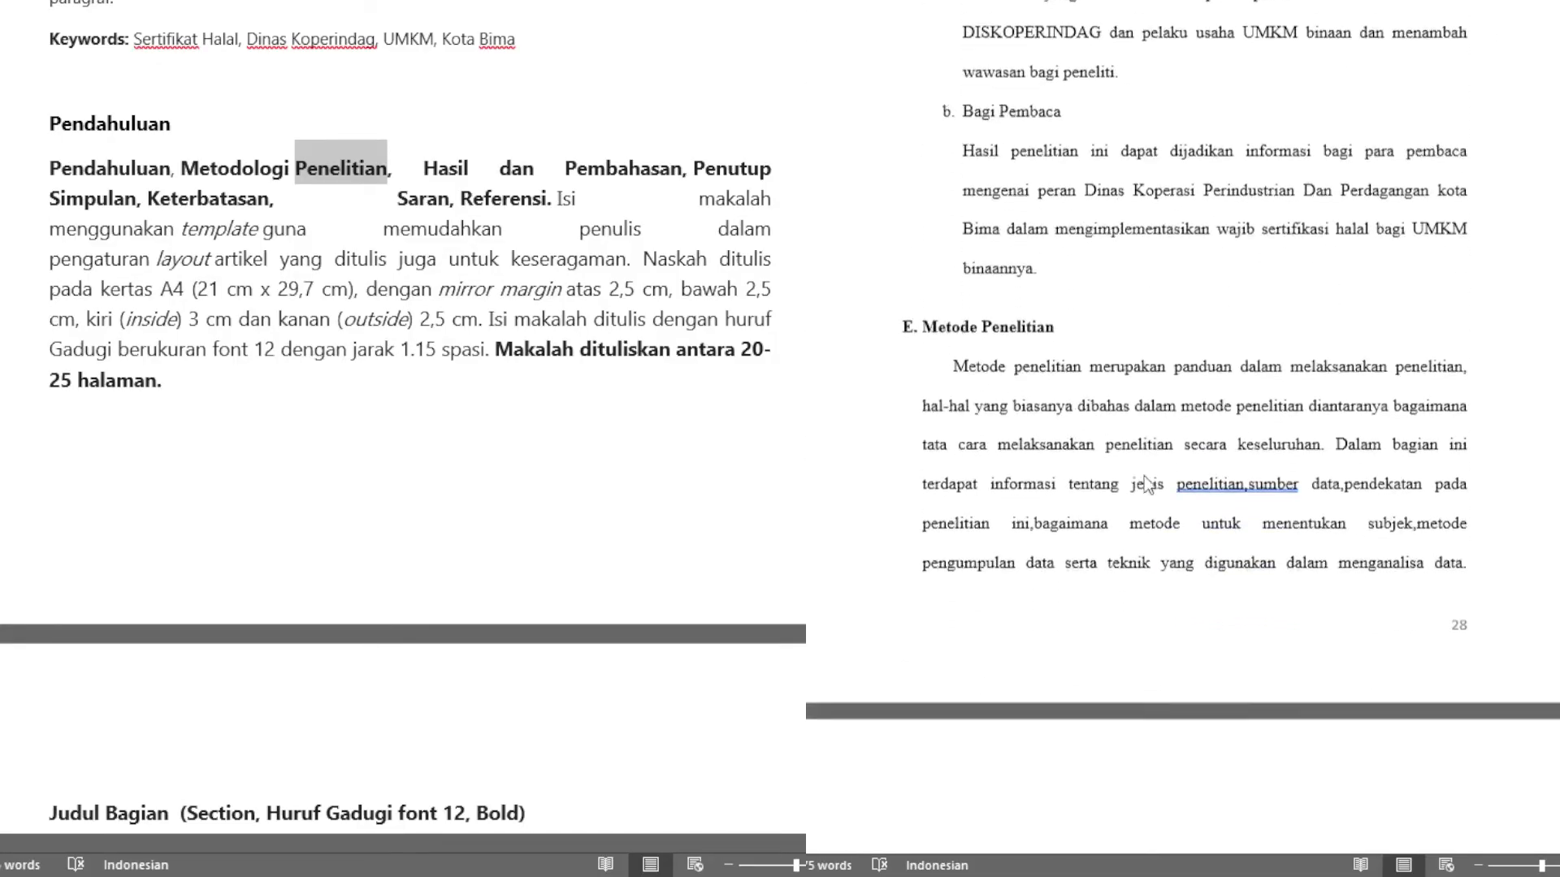
Step: Examine the thesis's Metode Penelitian subsections from Jenis Penelitian through Metode Analisis Data, marking Pendekatan and Lokasi Penelitian along the way
scroll(1157, 472, up, 3)
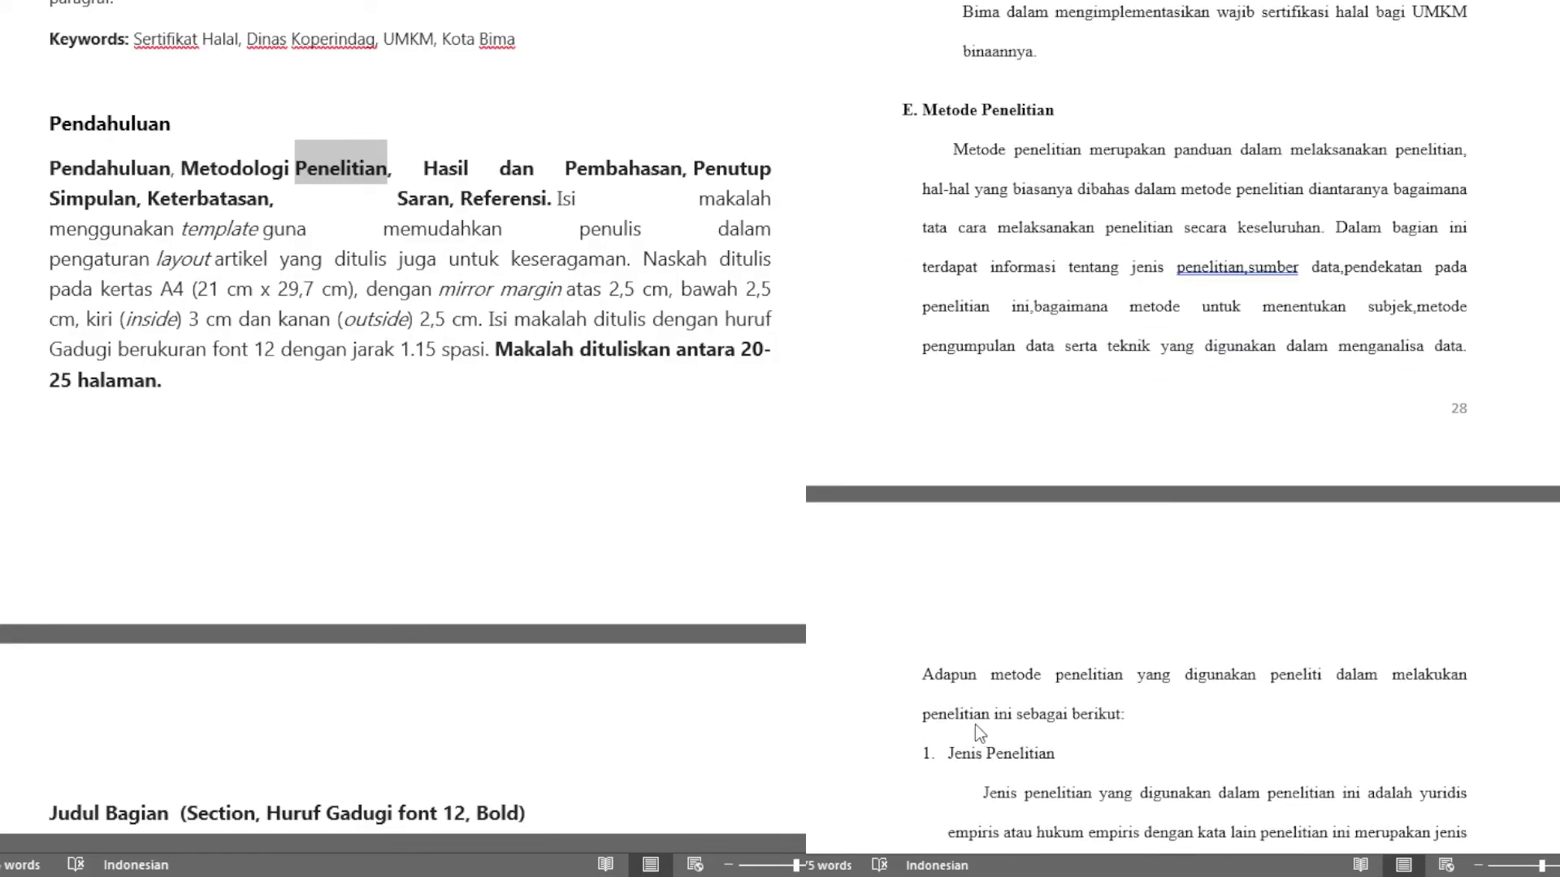
scroll(1024, 772, down, 12)
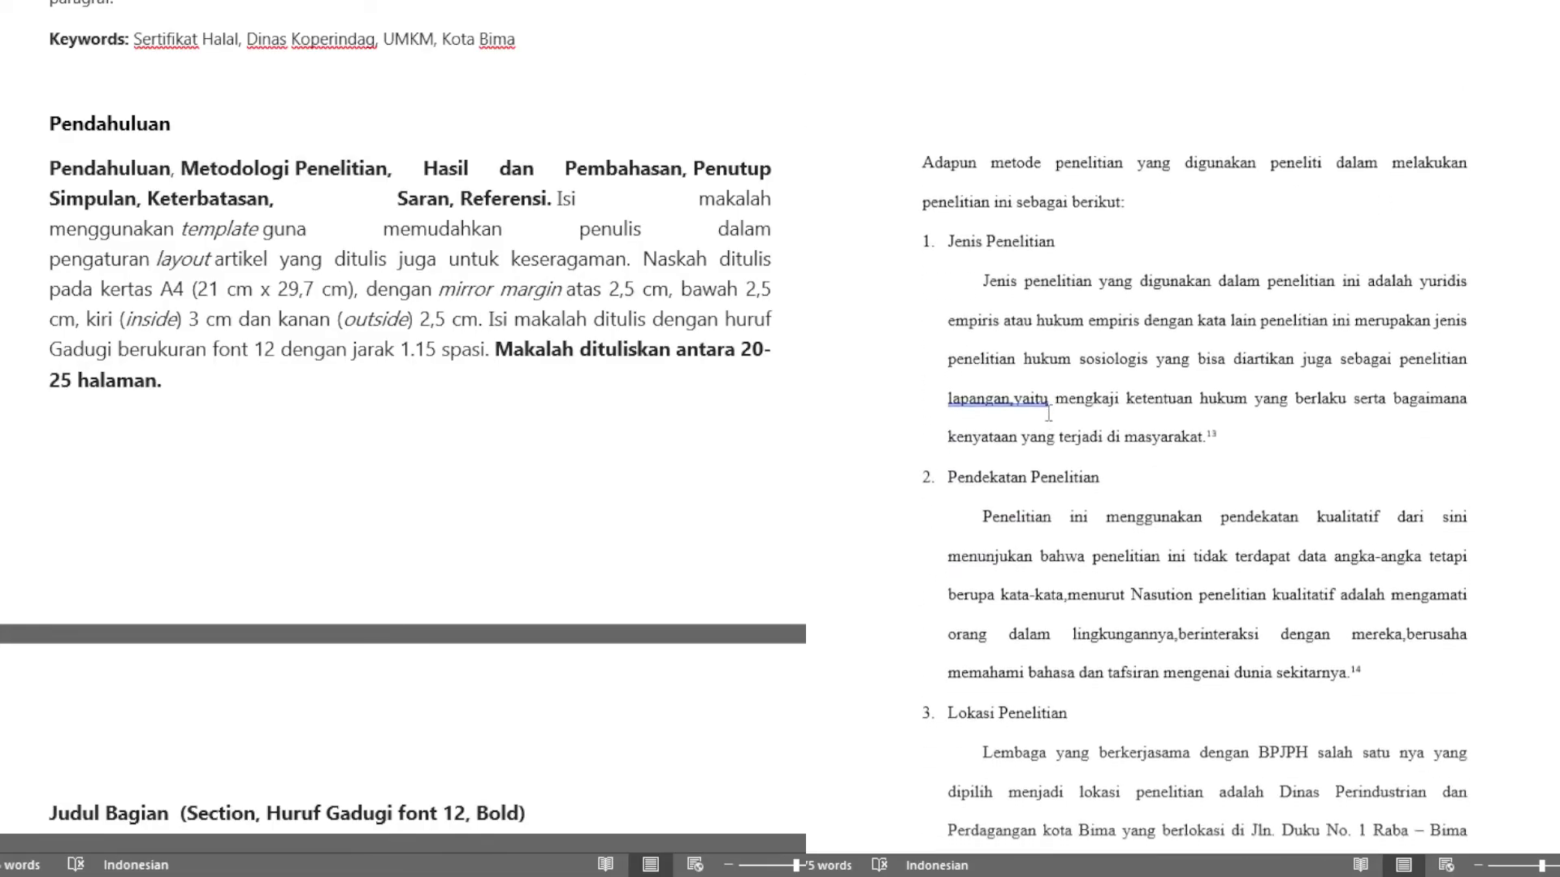
scroll(1007, 435, down, 1)
double_click(978, 428)
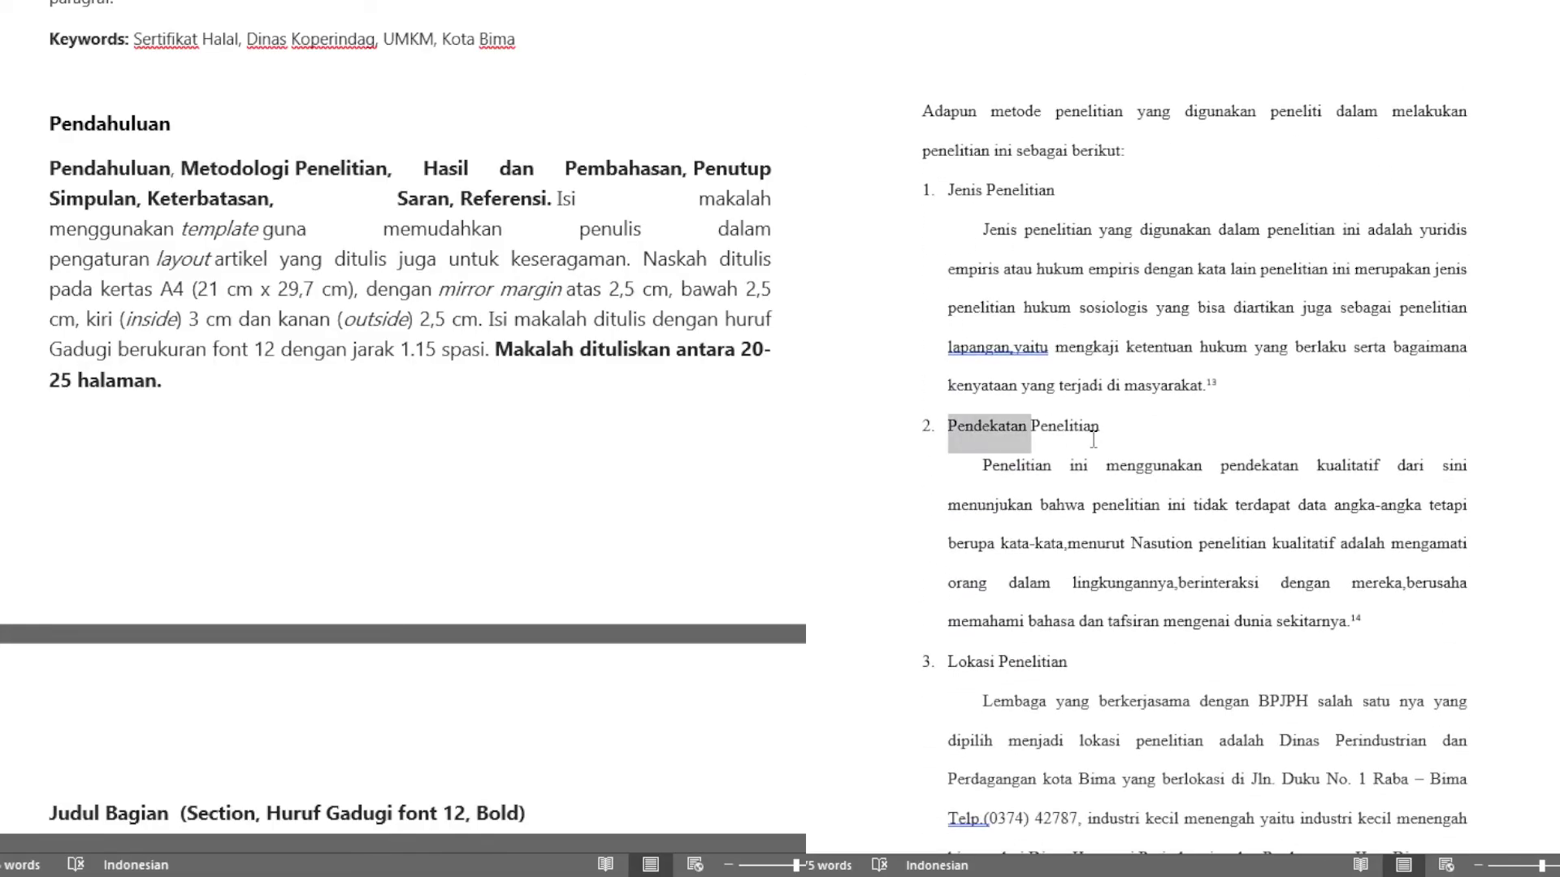
double_click(983, 662)
scroll(983, 662, down, 5)
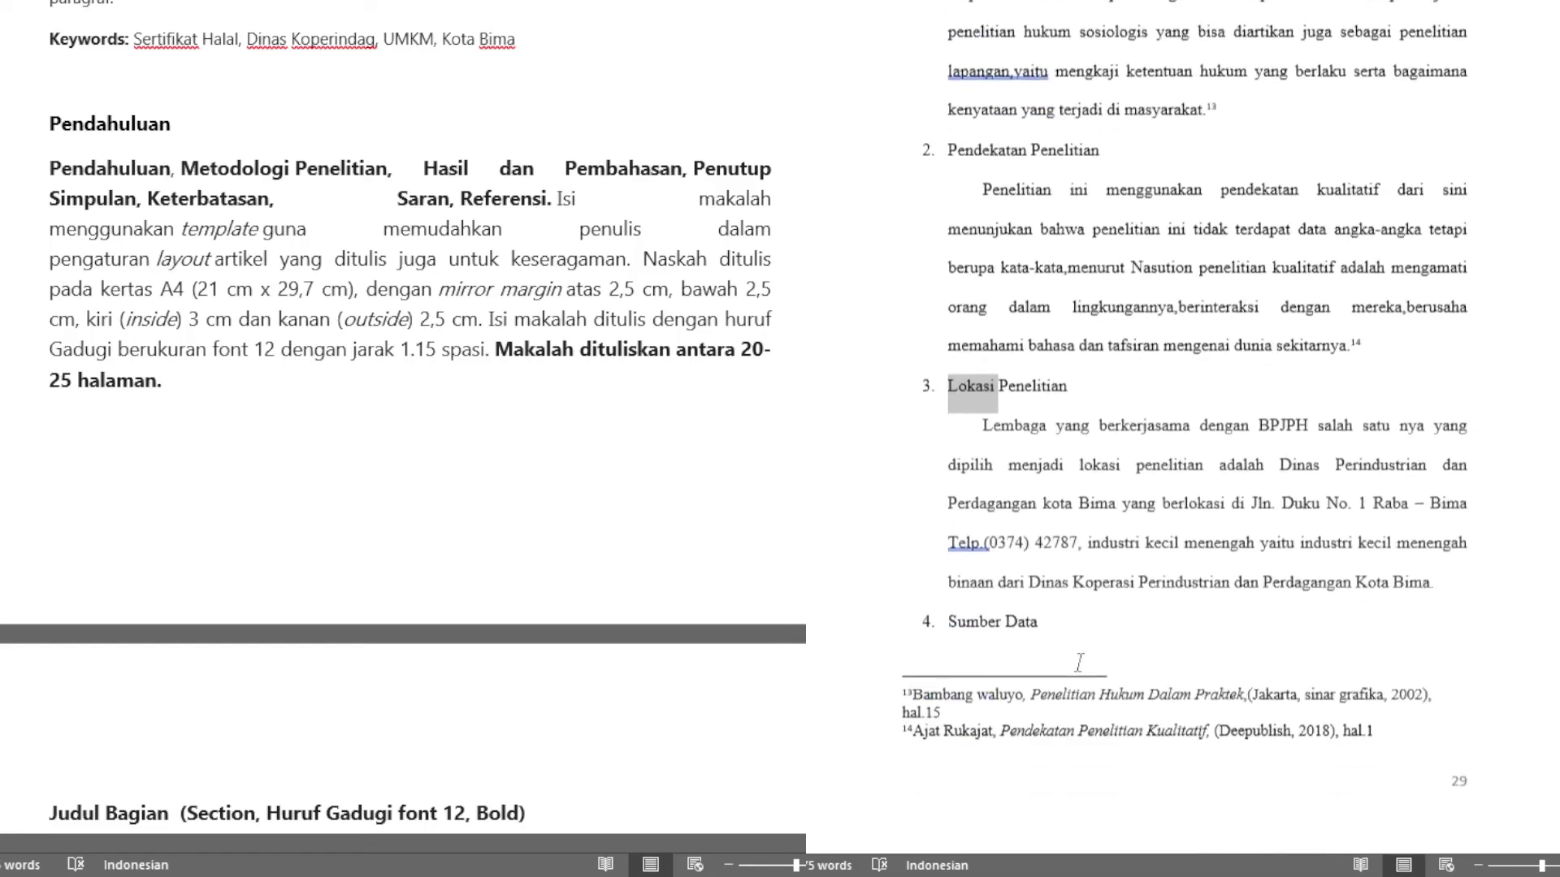
double_click(979, 589)
scroll(980, 583, down, 12)
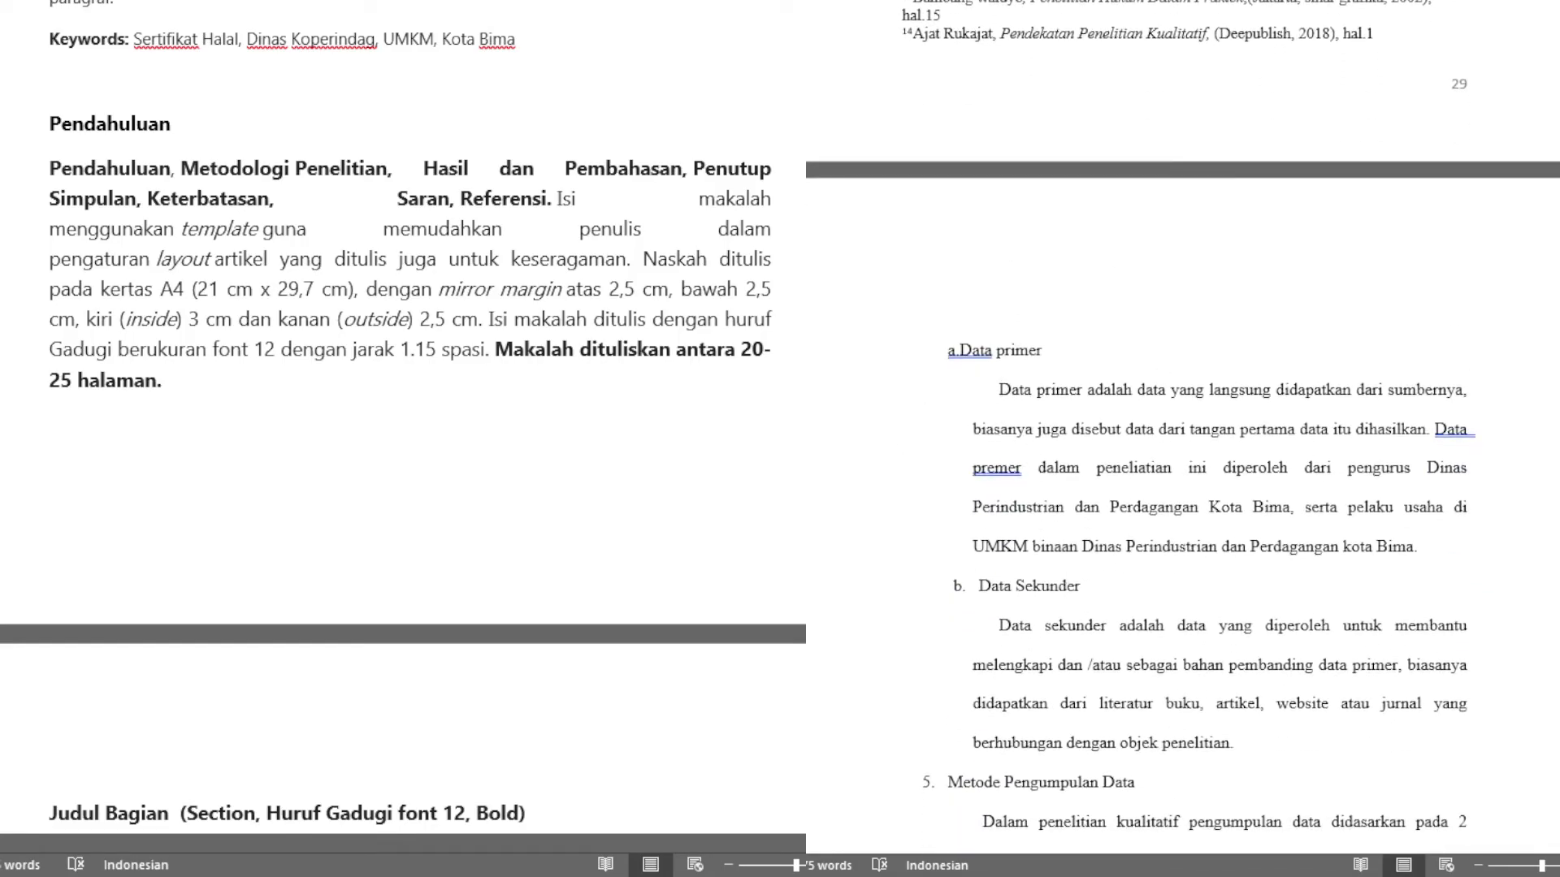
scroll(1243, 476, down, 3)
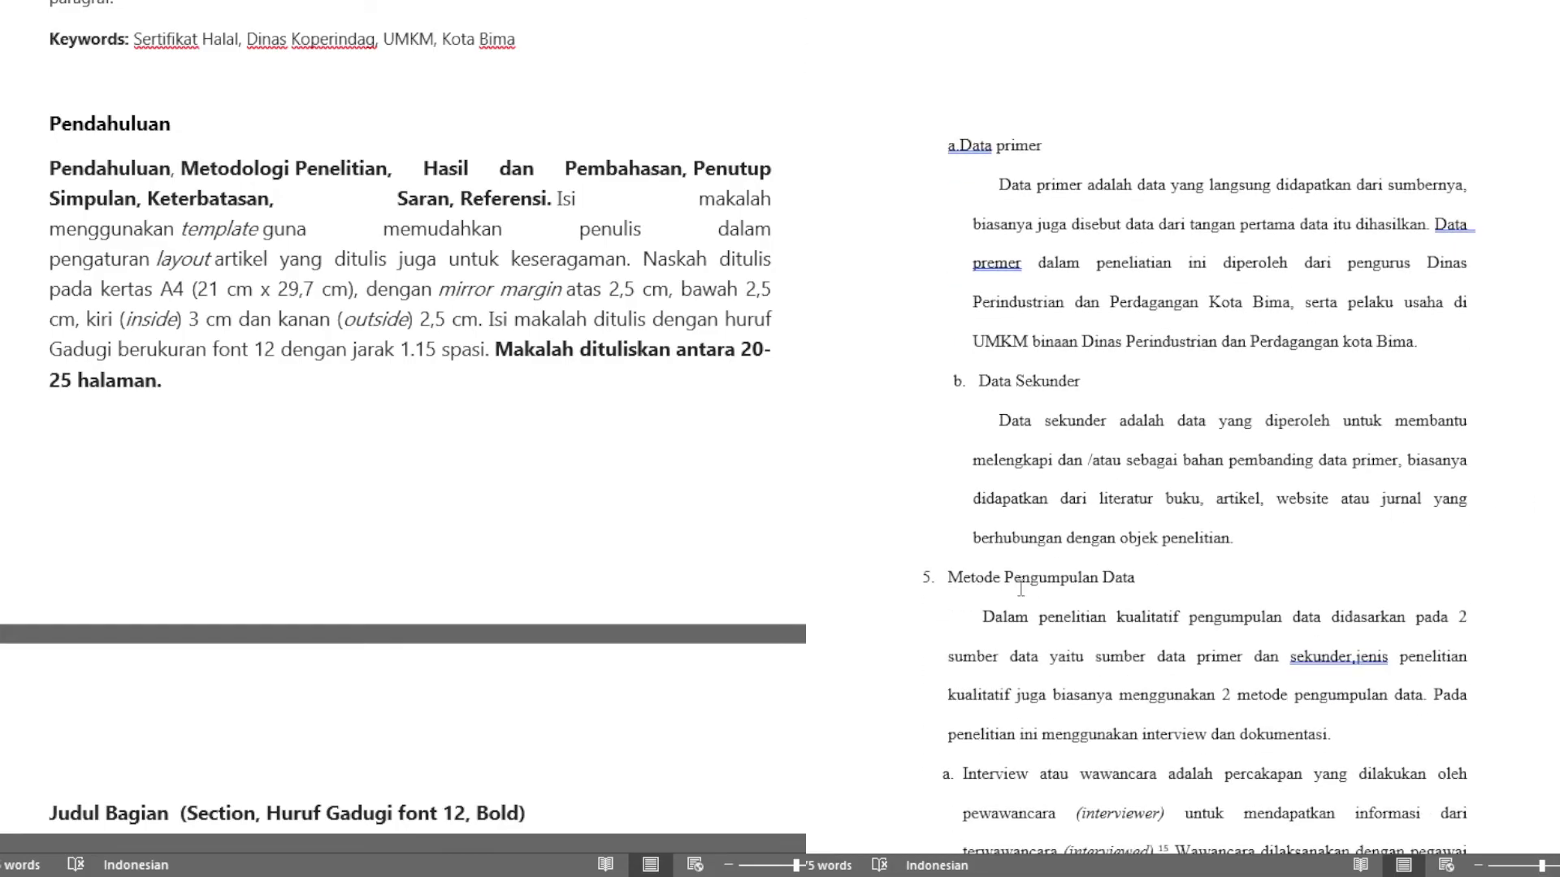
scroll(1021, 585, down, 6)
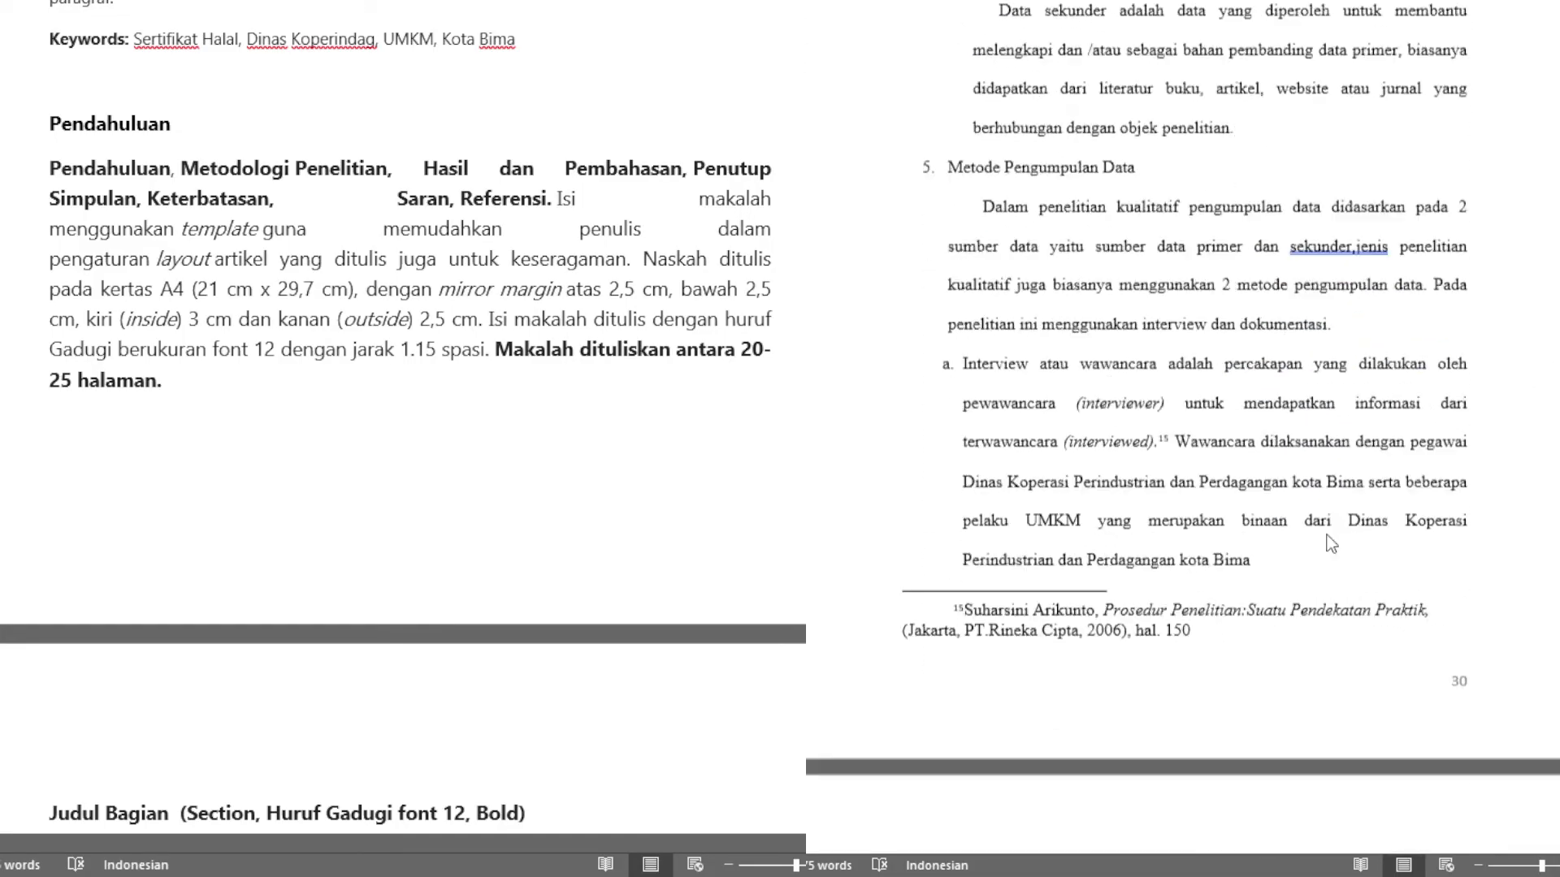
scroll(1329, 543, down, 14)
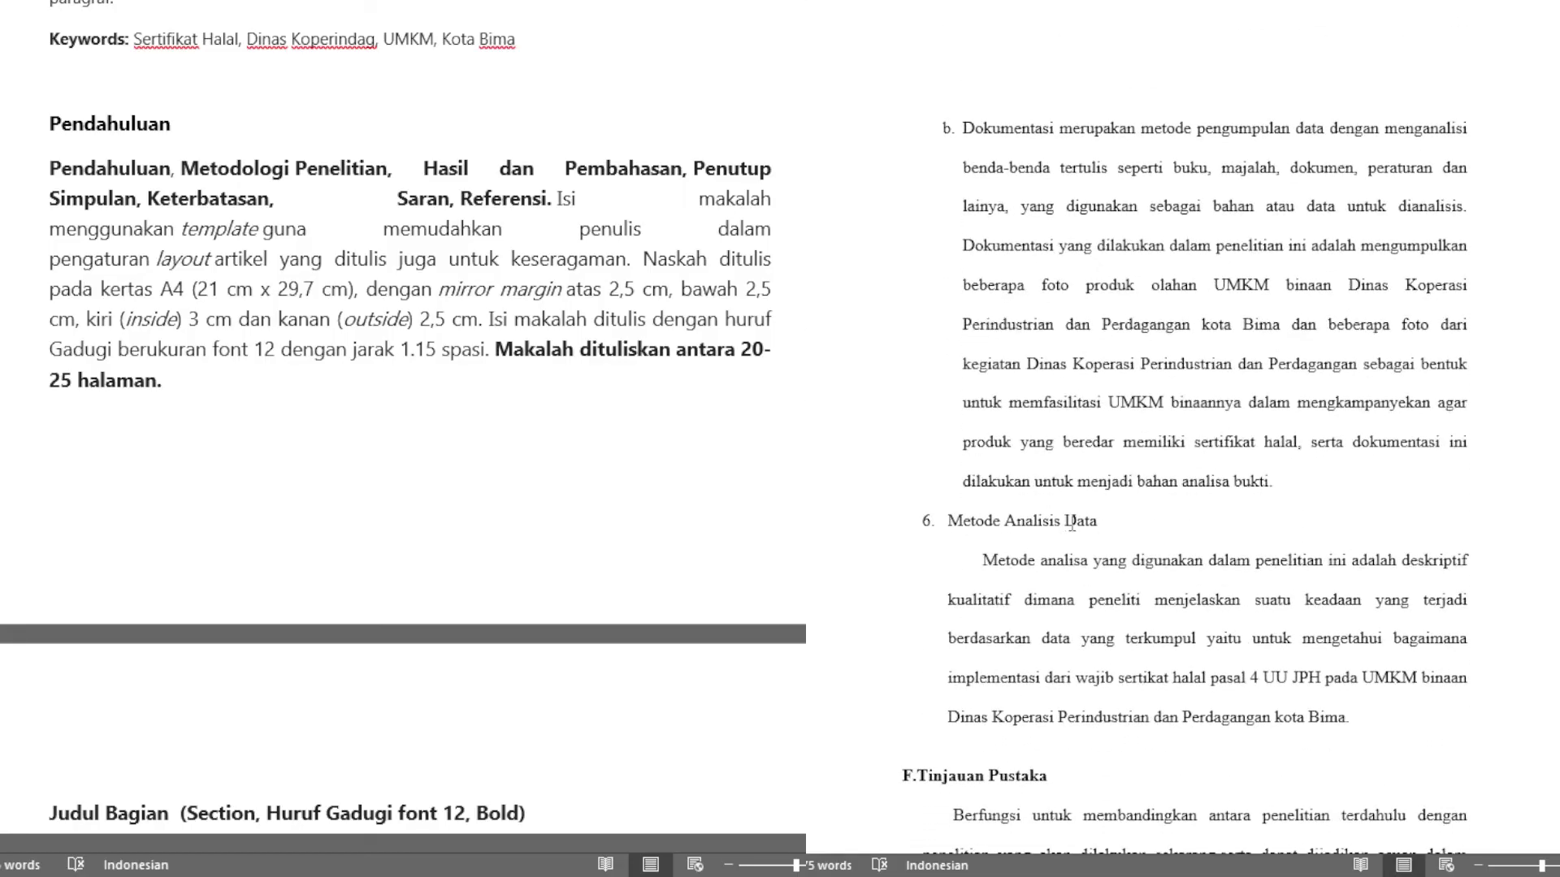
scroll(1071, 524, down, 1)
Step: Mark Metodologi Penelitian in the template's list of parts and check the template's section, subsection, and Gambar dan Tabel rules again
double_click(341, 168)
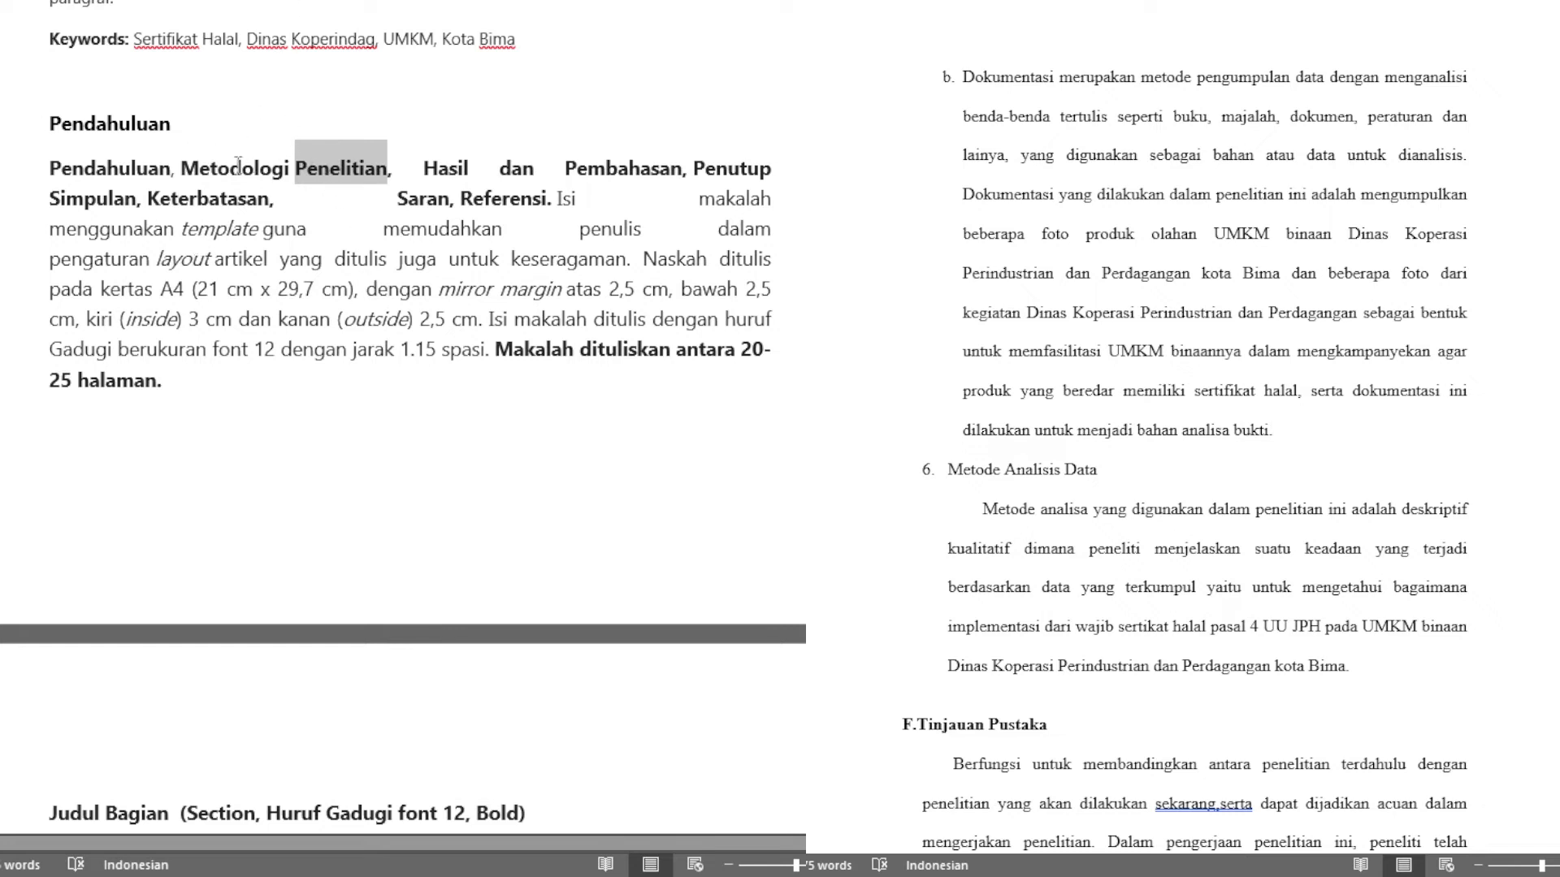
scroll(25, 293, down, 5)
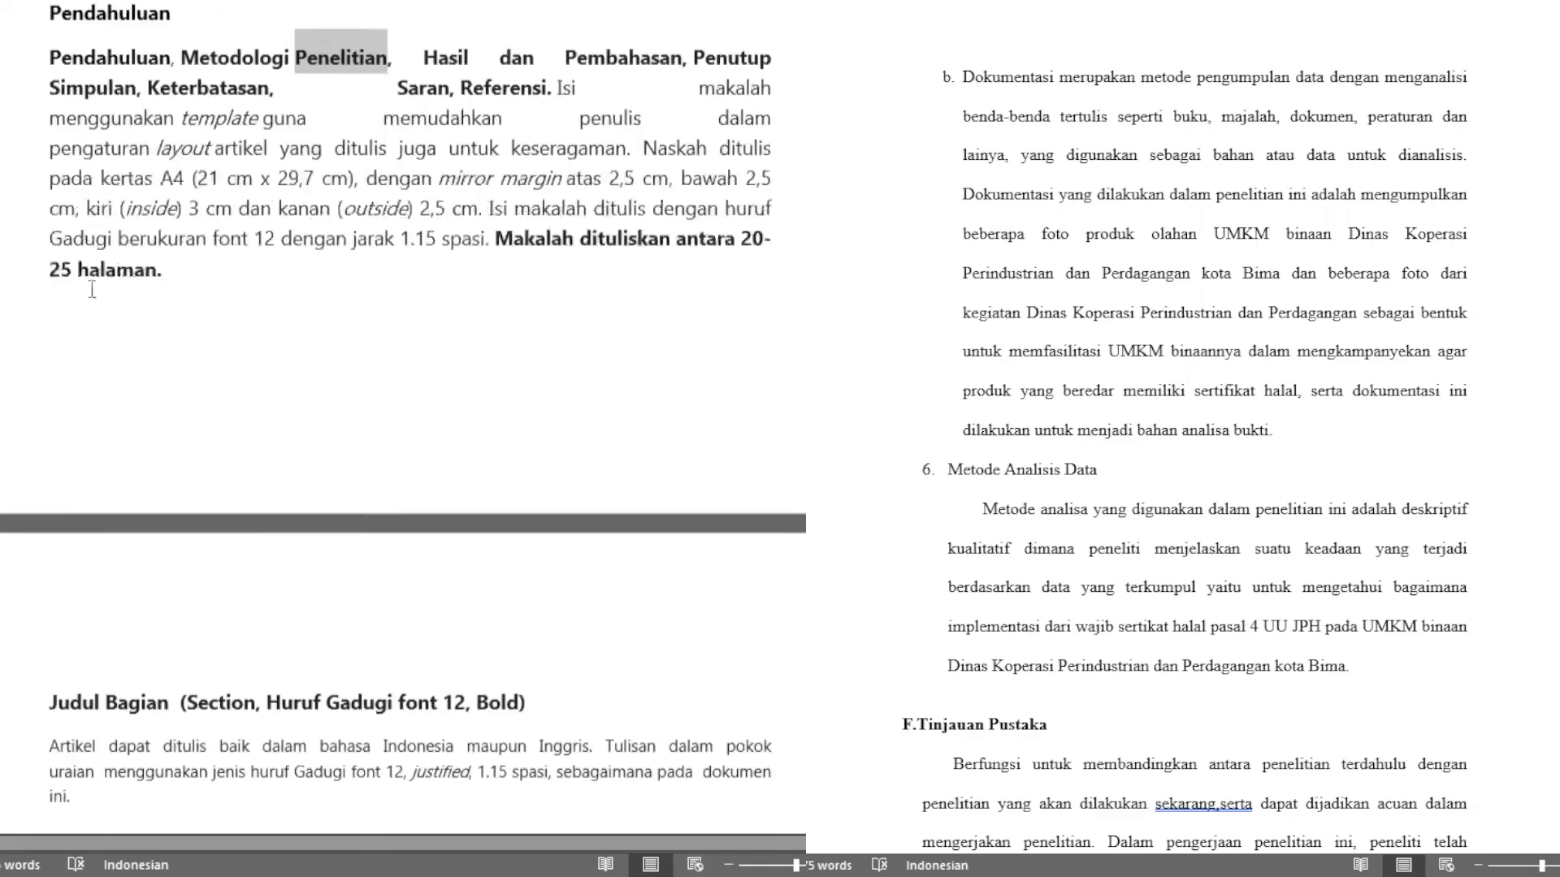
scroll(69, 468, down, 7)
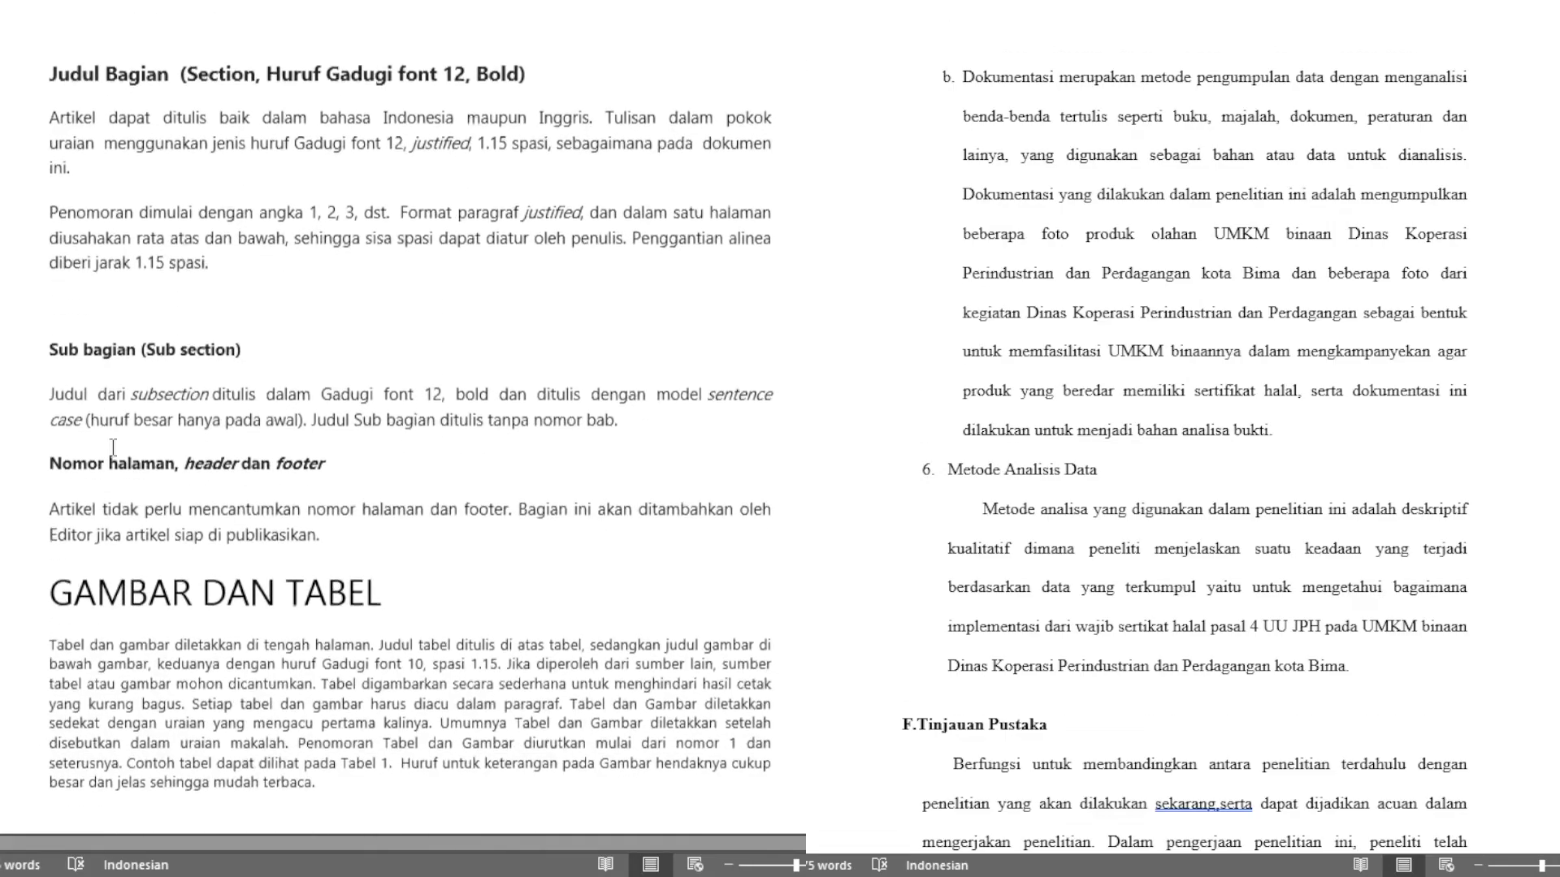
scroll(114, 446, down, 10)
scroll(122, 435, up, 17)
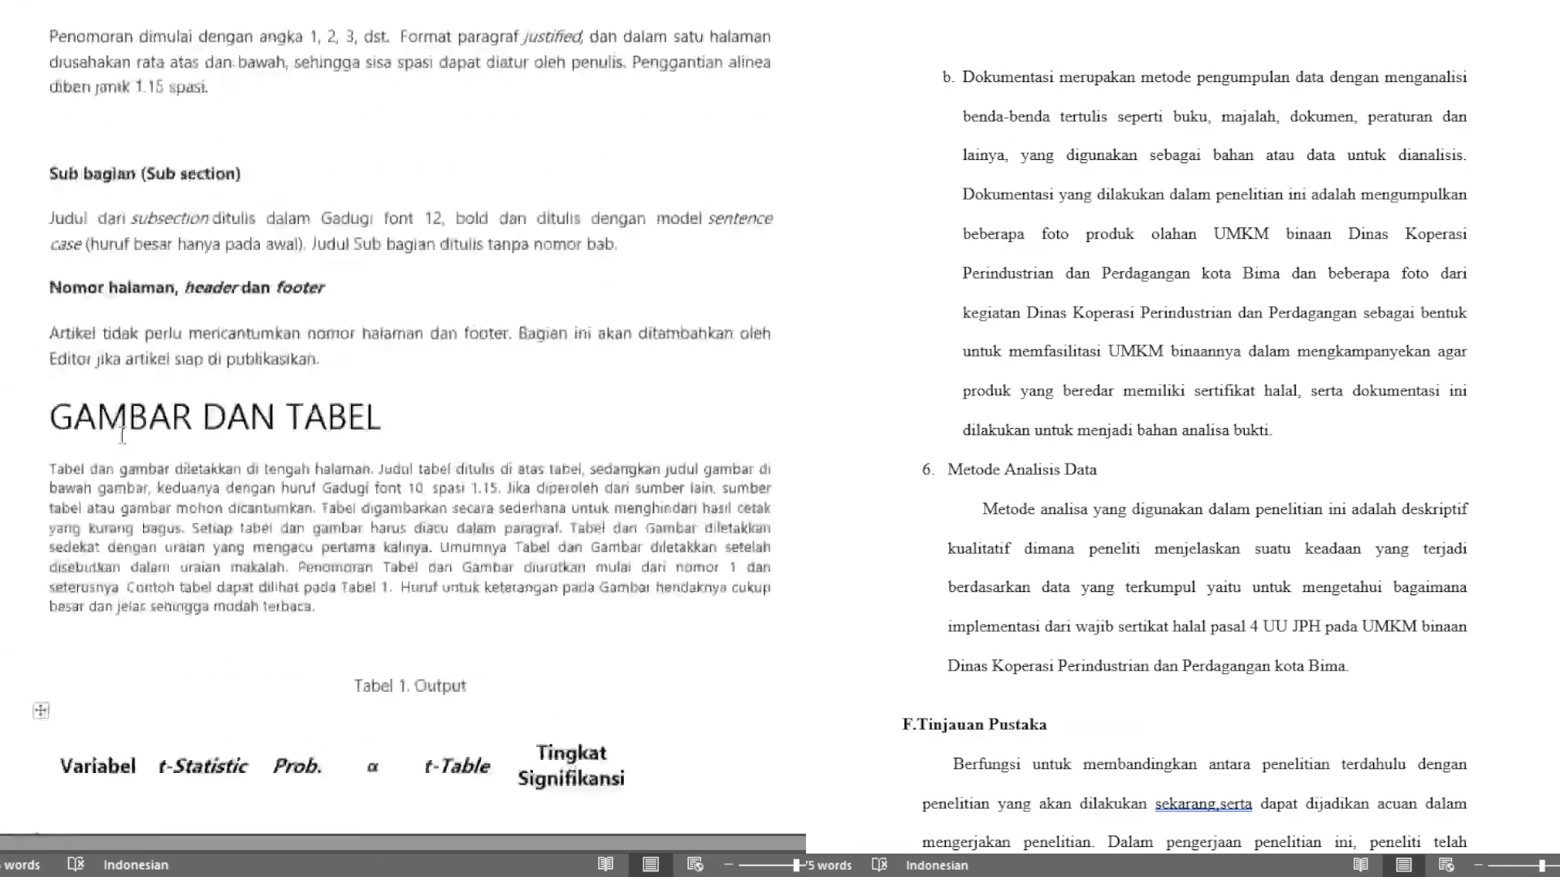
scroll(121, 432, up, 7)
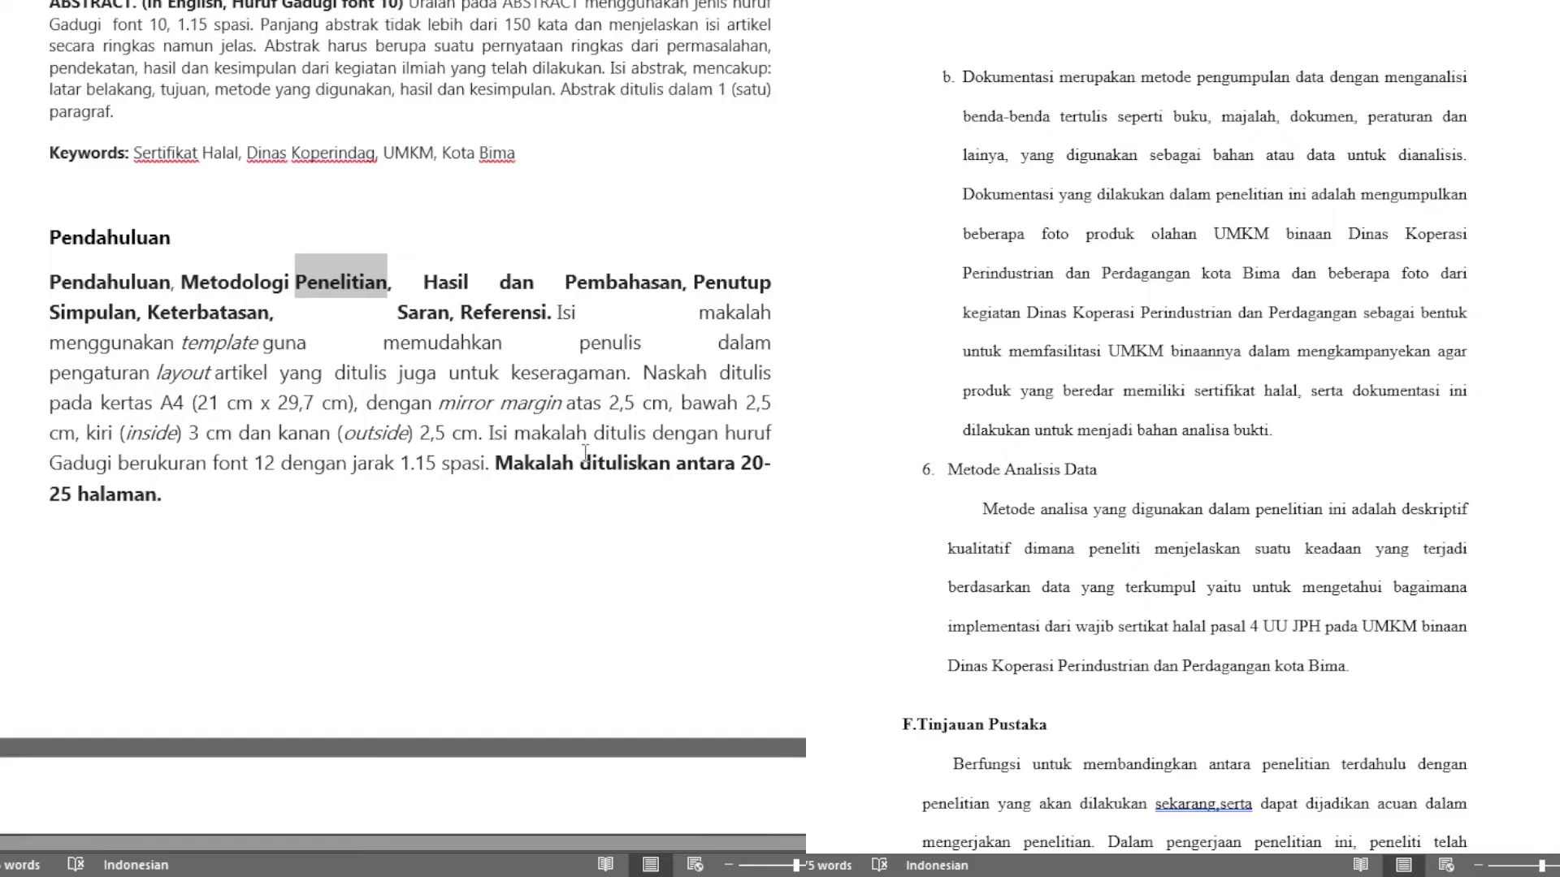
Step: Review the thesis's research method subsections backwards from Metode Analisis Data to the opening of Metode Penelitian
click(1114, 565)
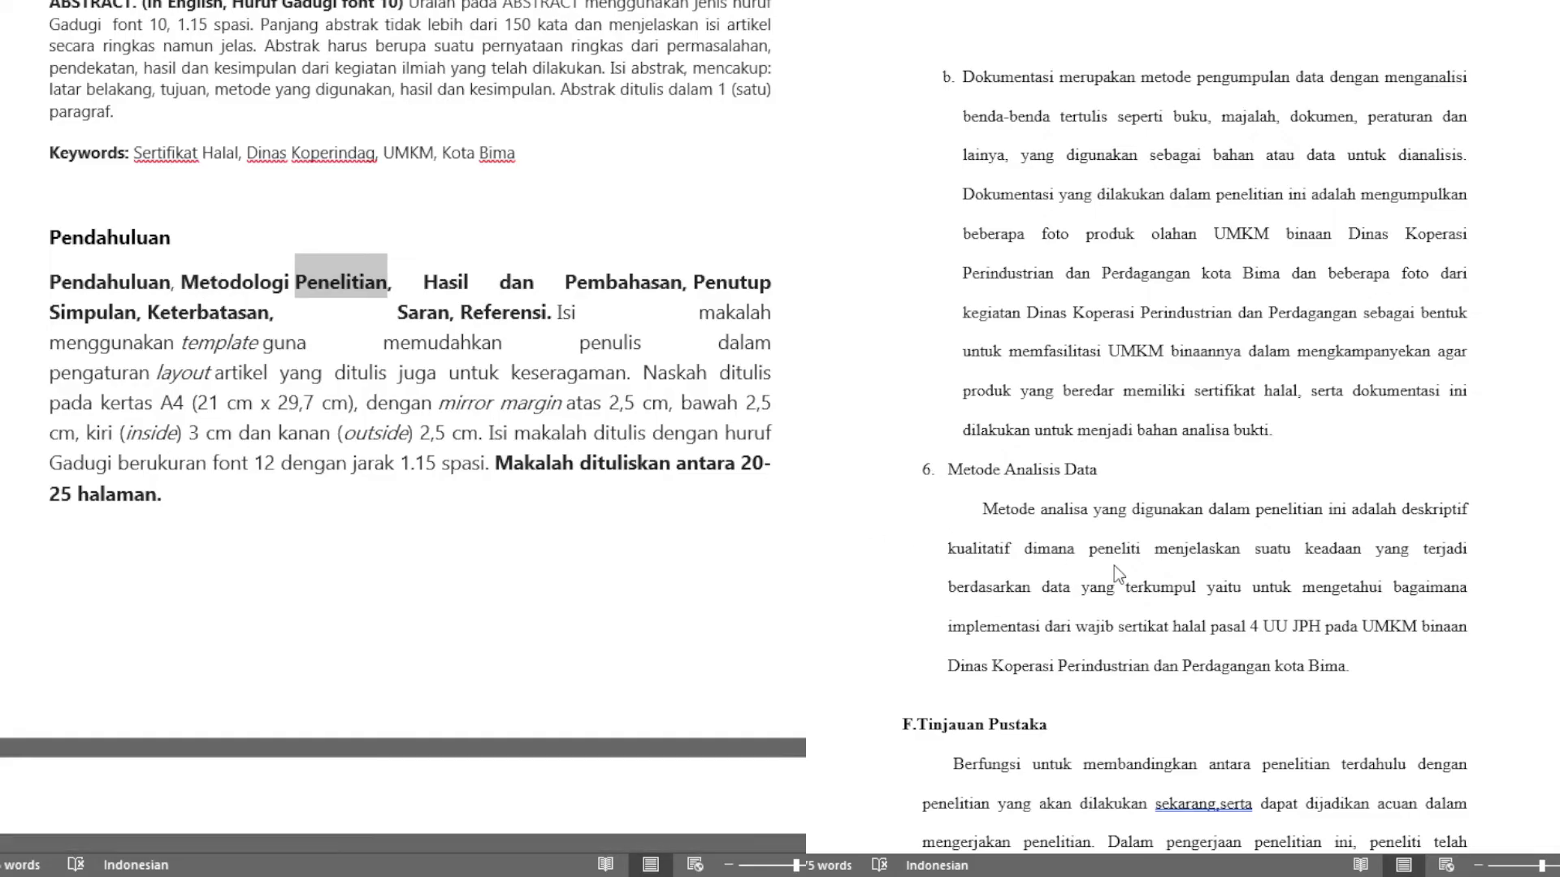
click(932, 471)
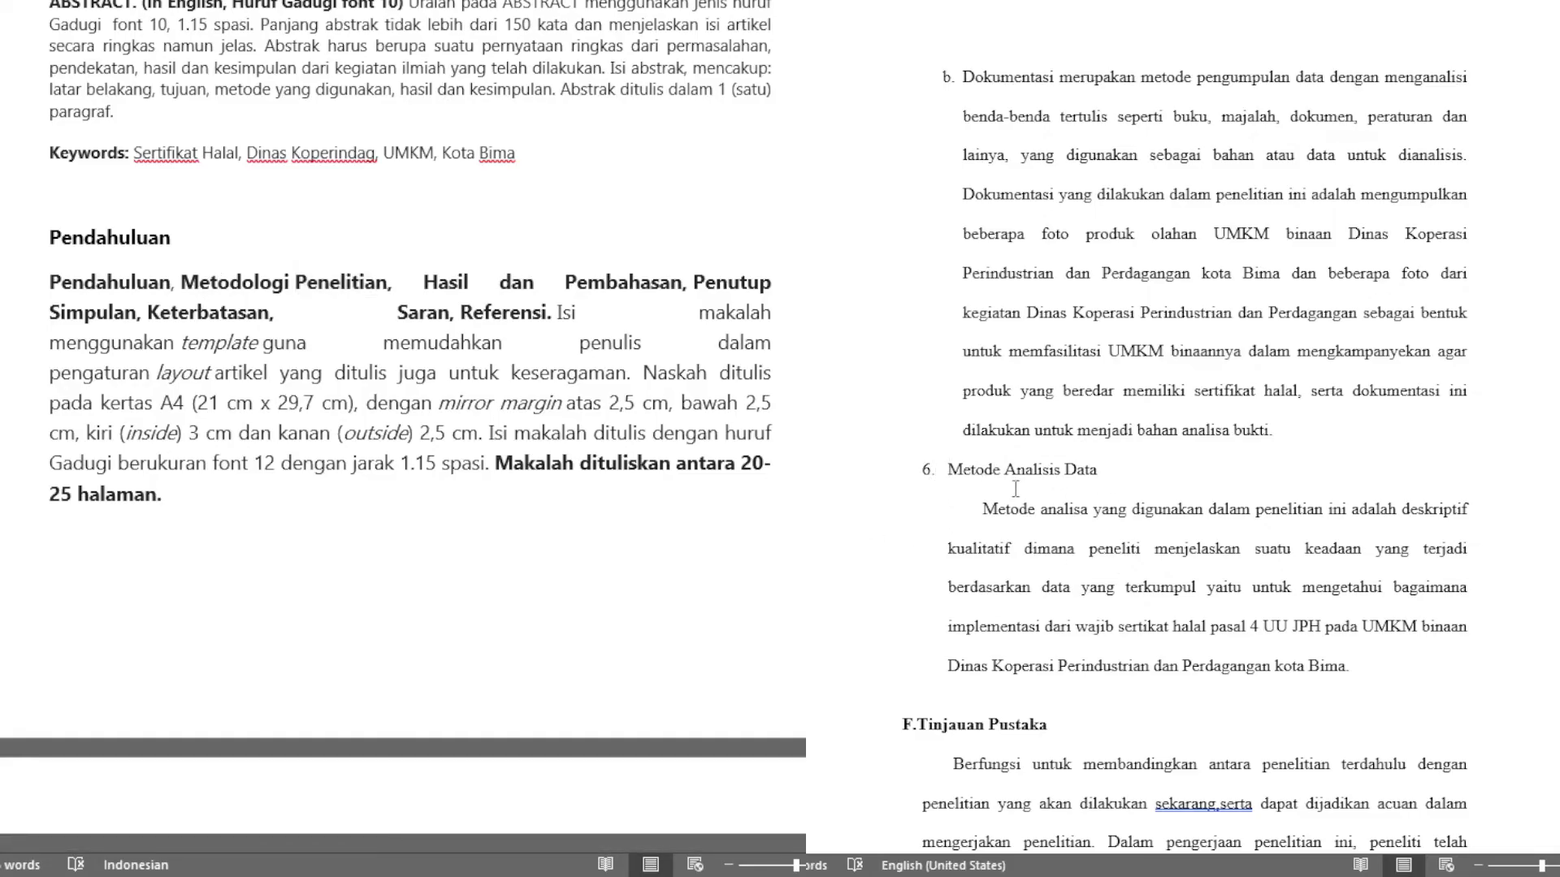
scroll(1087, 484, up, 10)
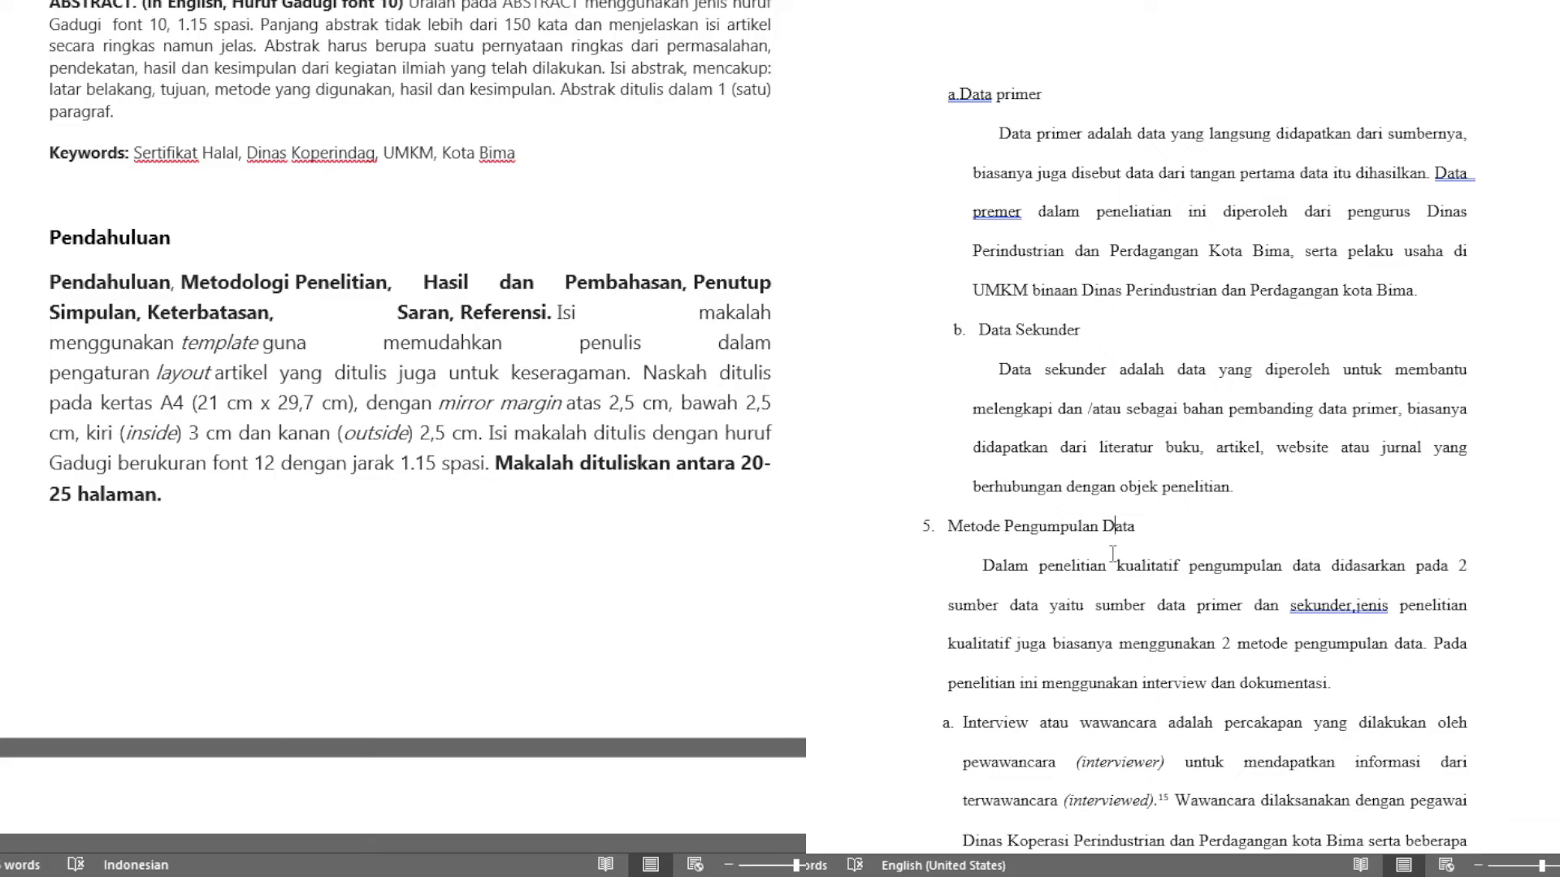
scroll(1112, 552, up, 15)
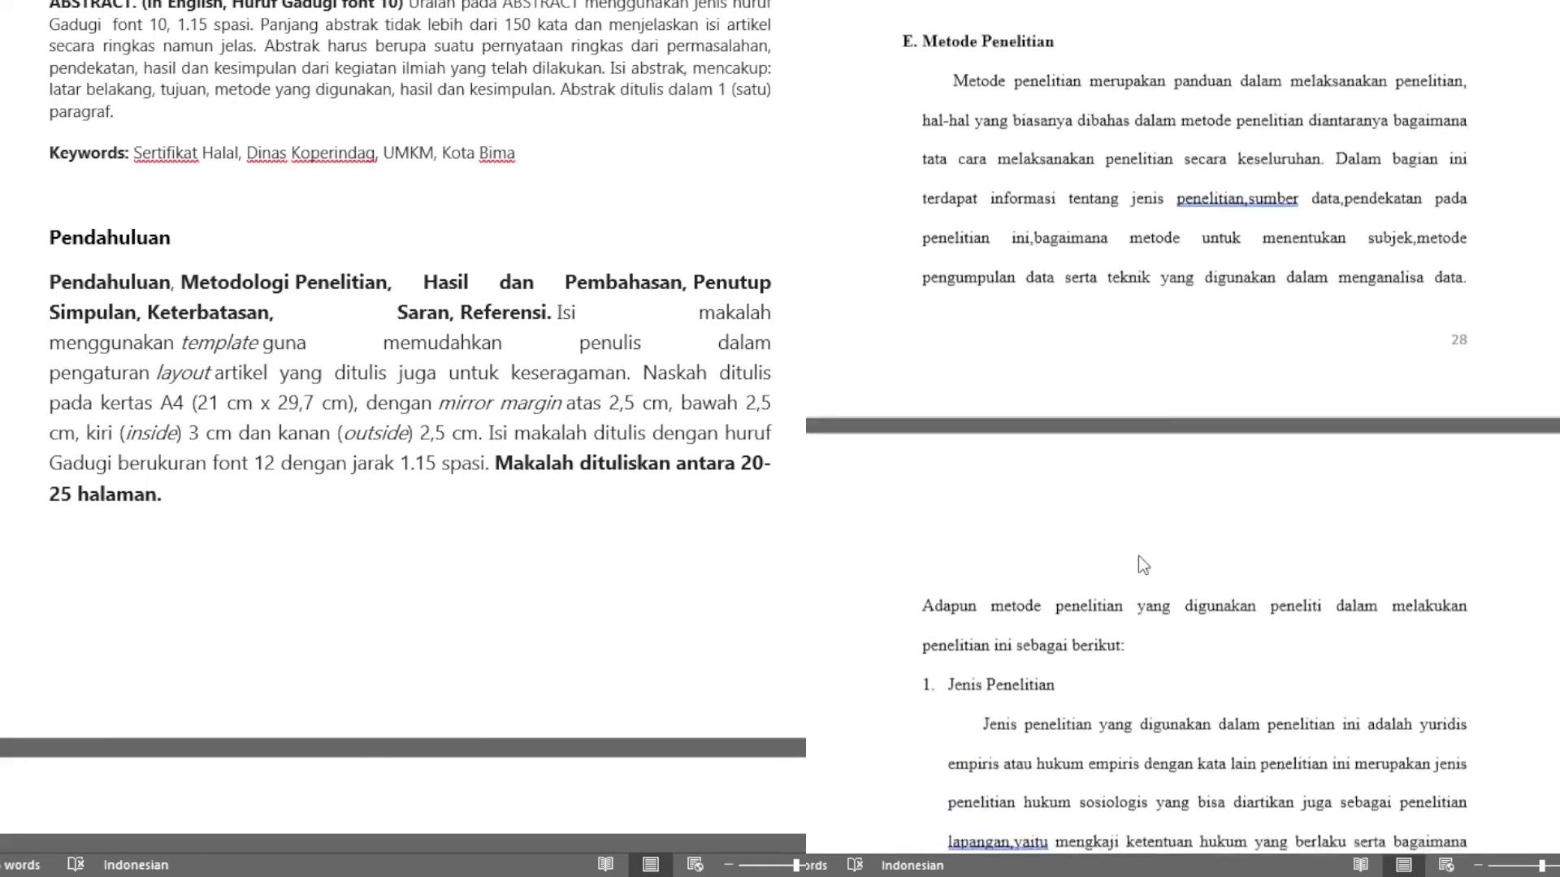
Step: Review the thesis's Metode Penelitian from its introduction through Jenis, Pendekatan, and Lokasi Penelitian
scroll(1138, 556, down, 3)
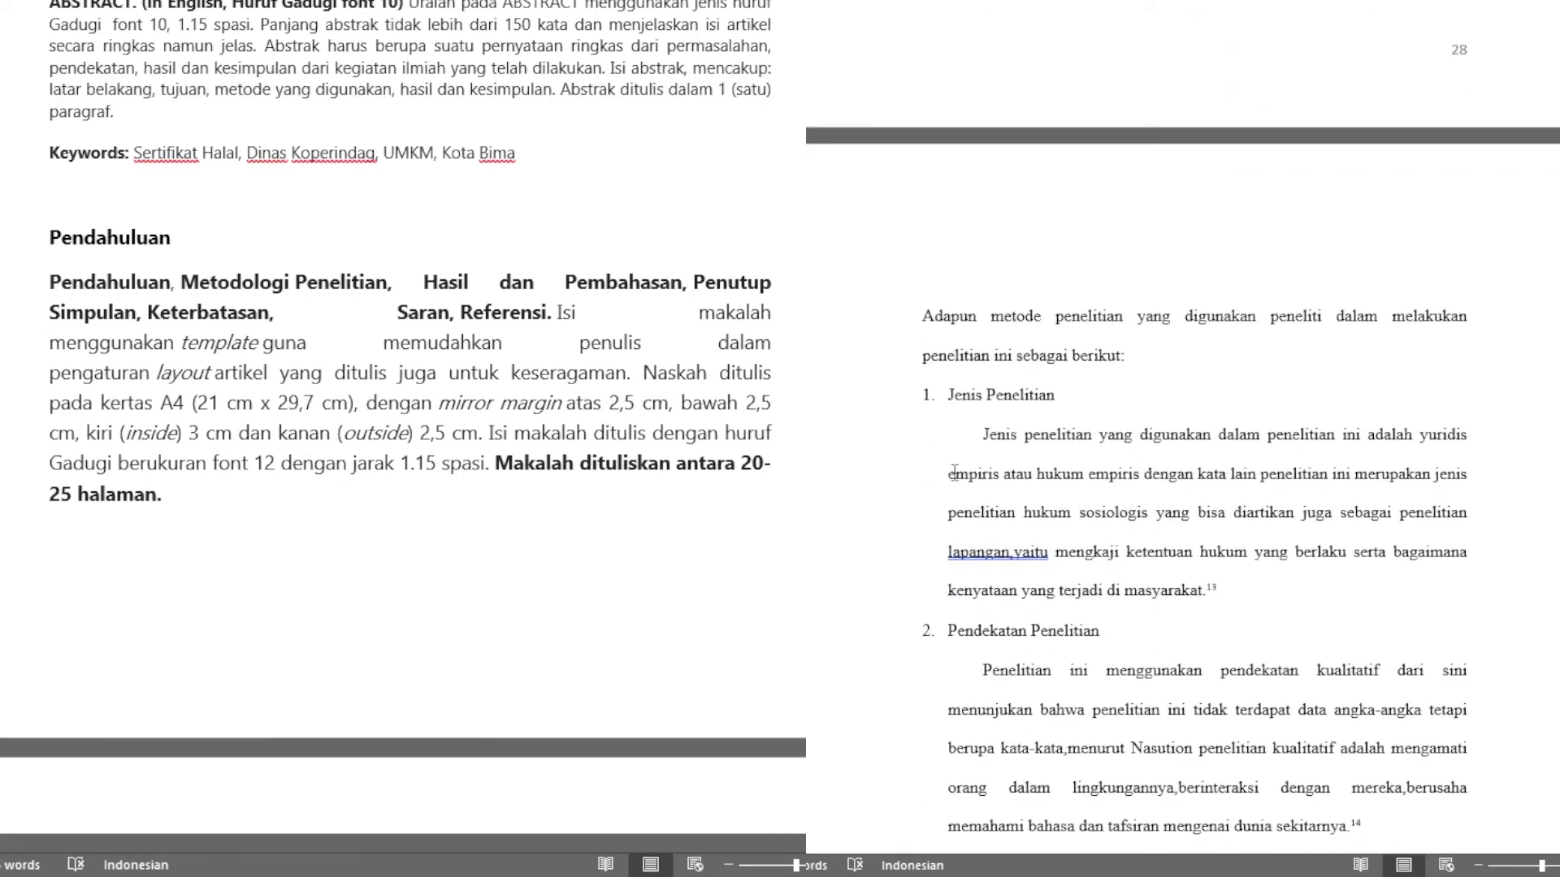
scroll(1034, 621, down, 2)
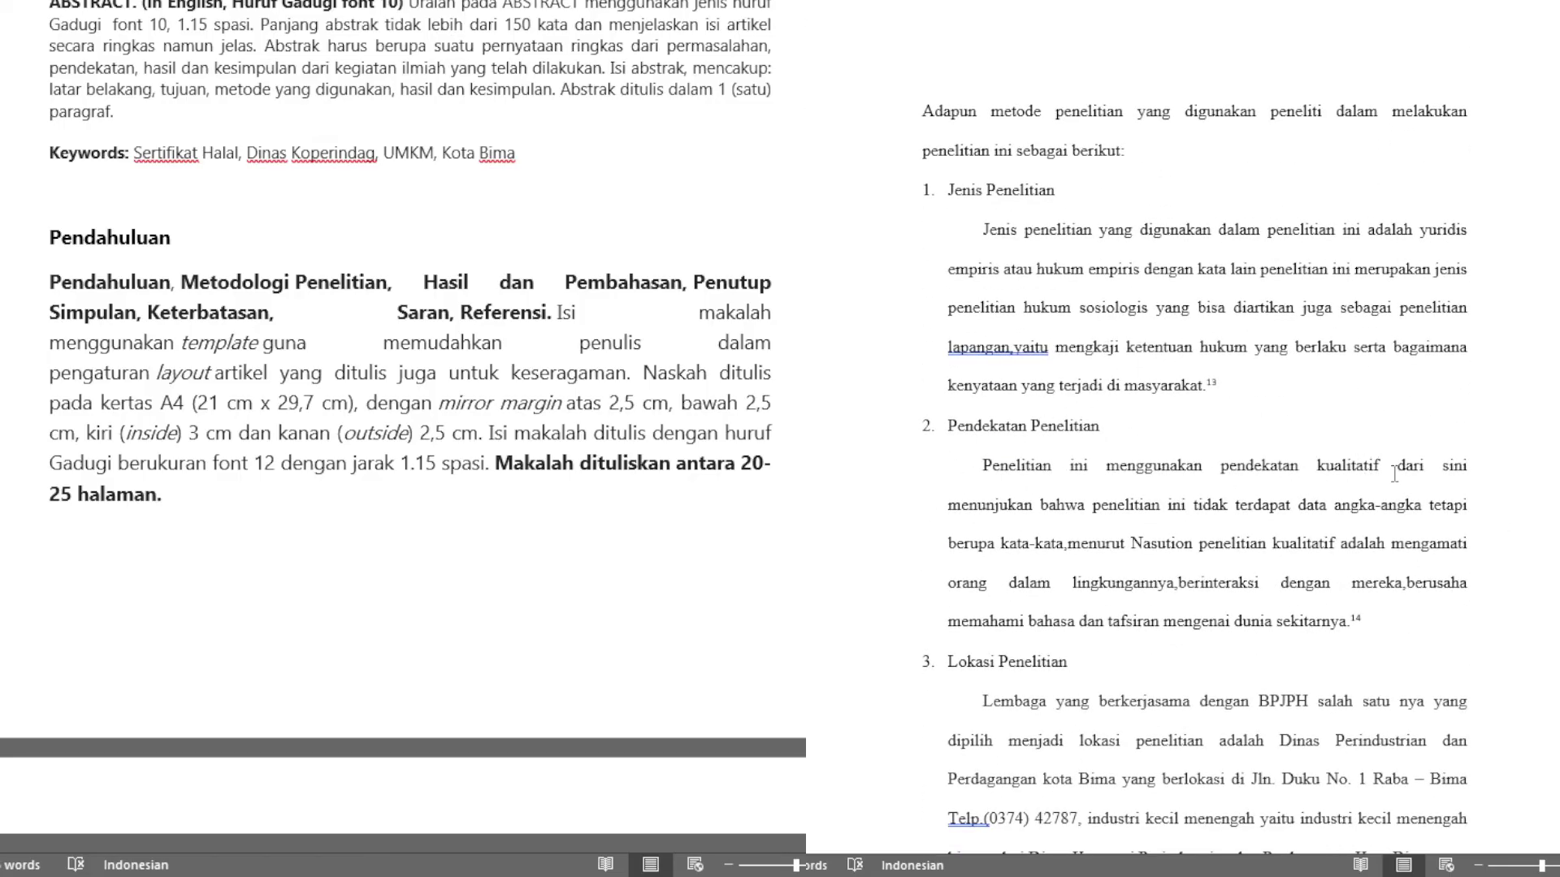
scroll(1150, 571, down, 2)
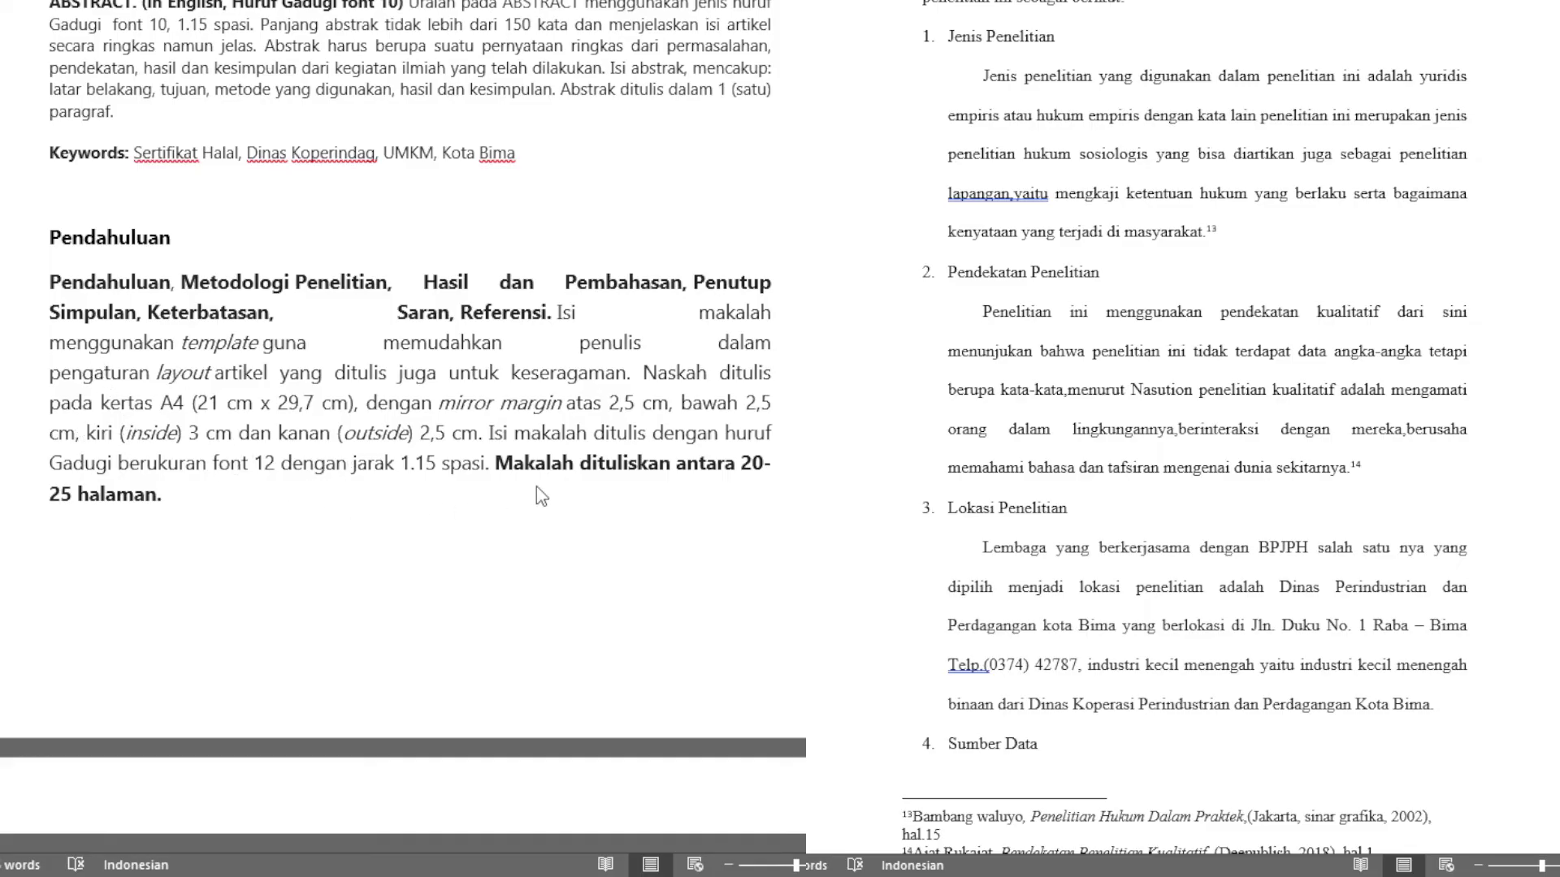
Step: Check the template's rules from Judul Bagian to persamaan, and mark Hasil dan Pembahasan in its list of article parts
scroll(198, 504, down, 3)
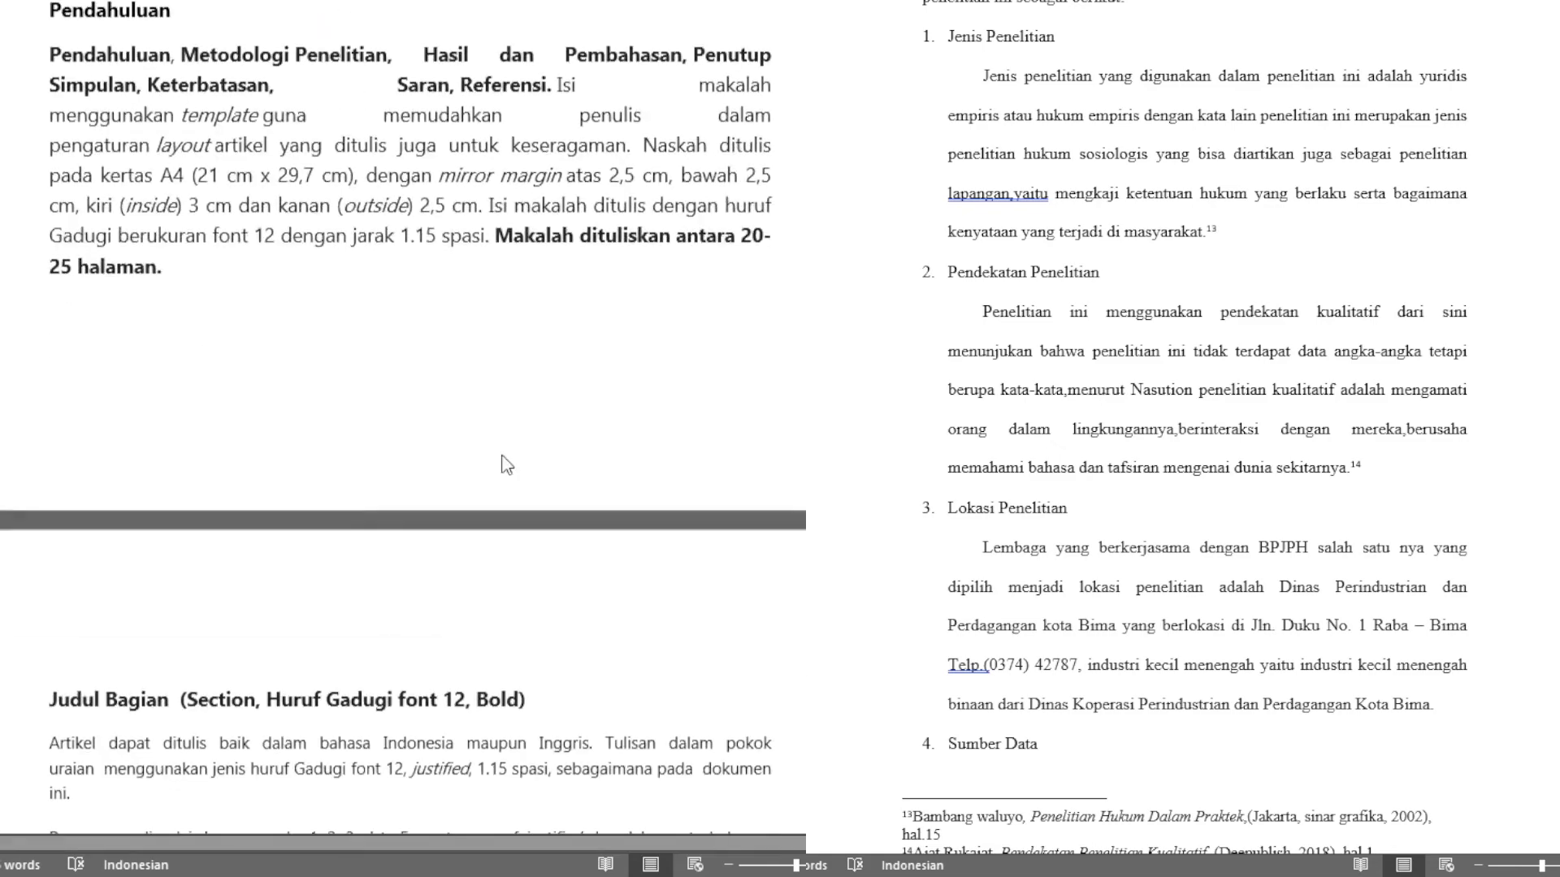
scroll(310, 460, down, 3)
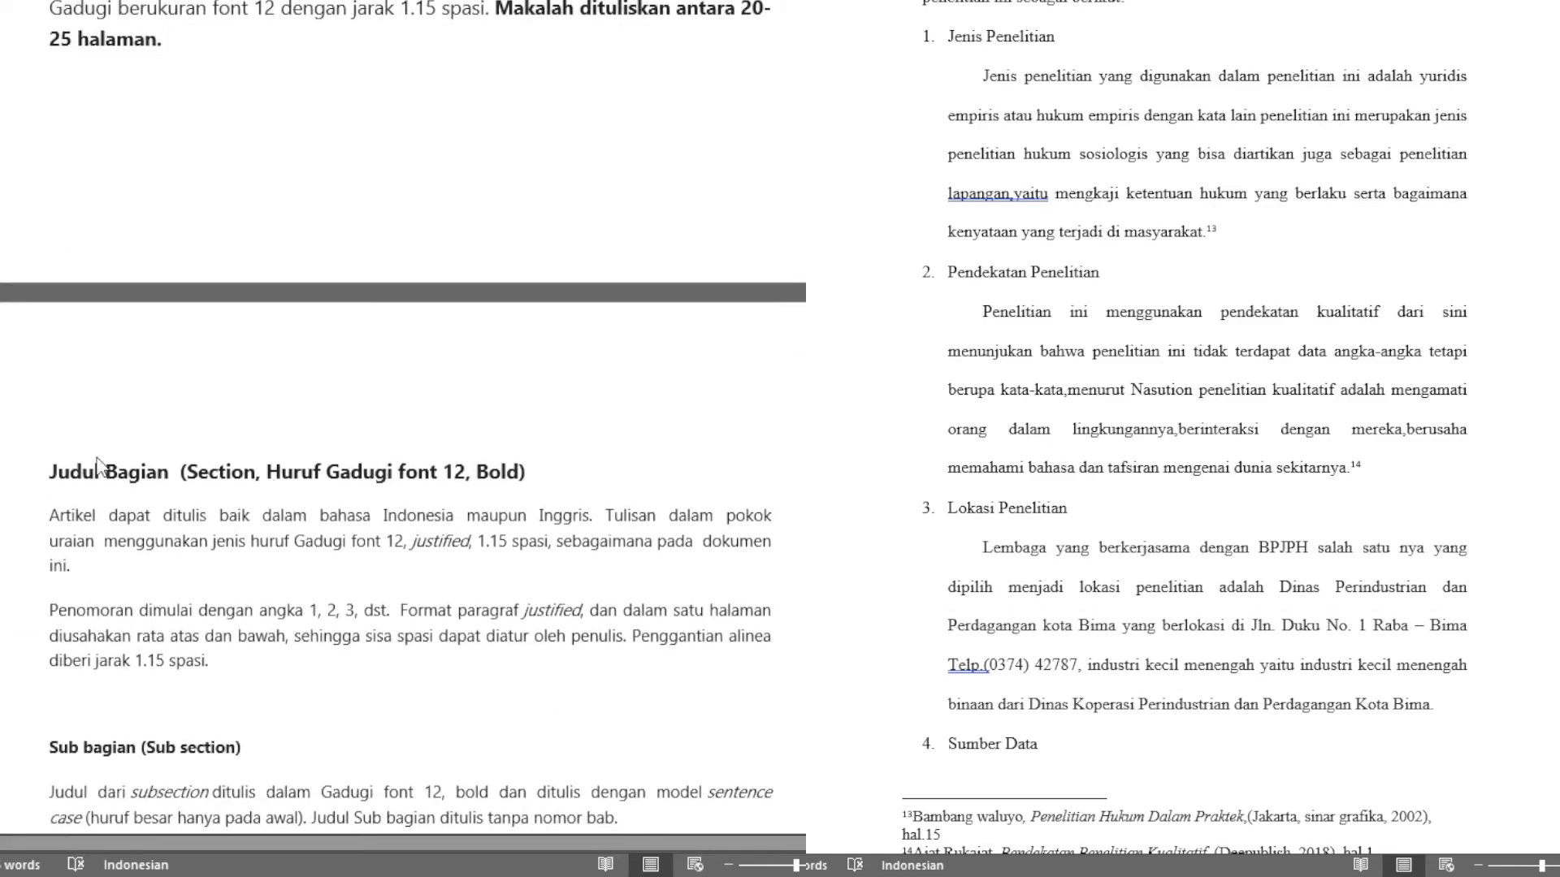
scroll(101, 463, down, 10)
scroll(116, 491, down, 9)
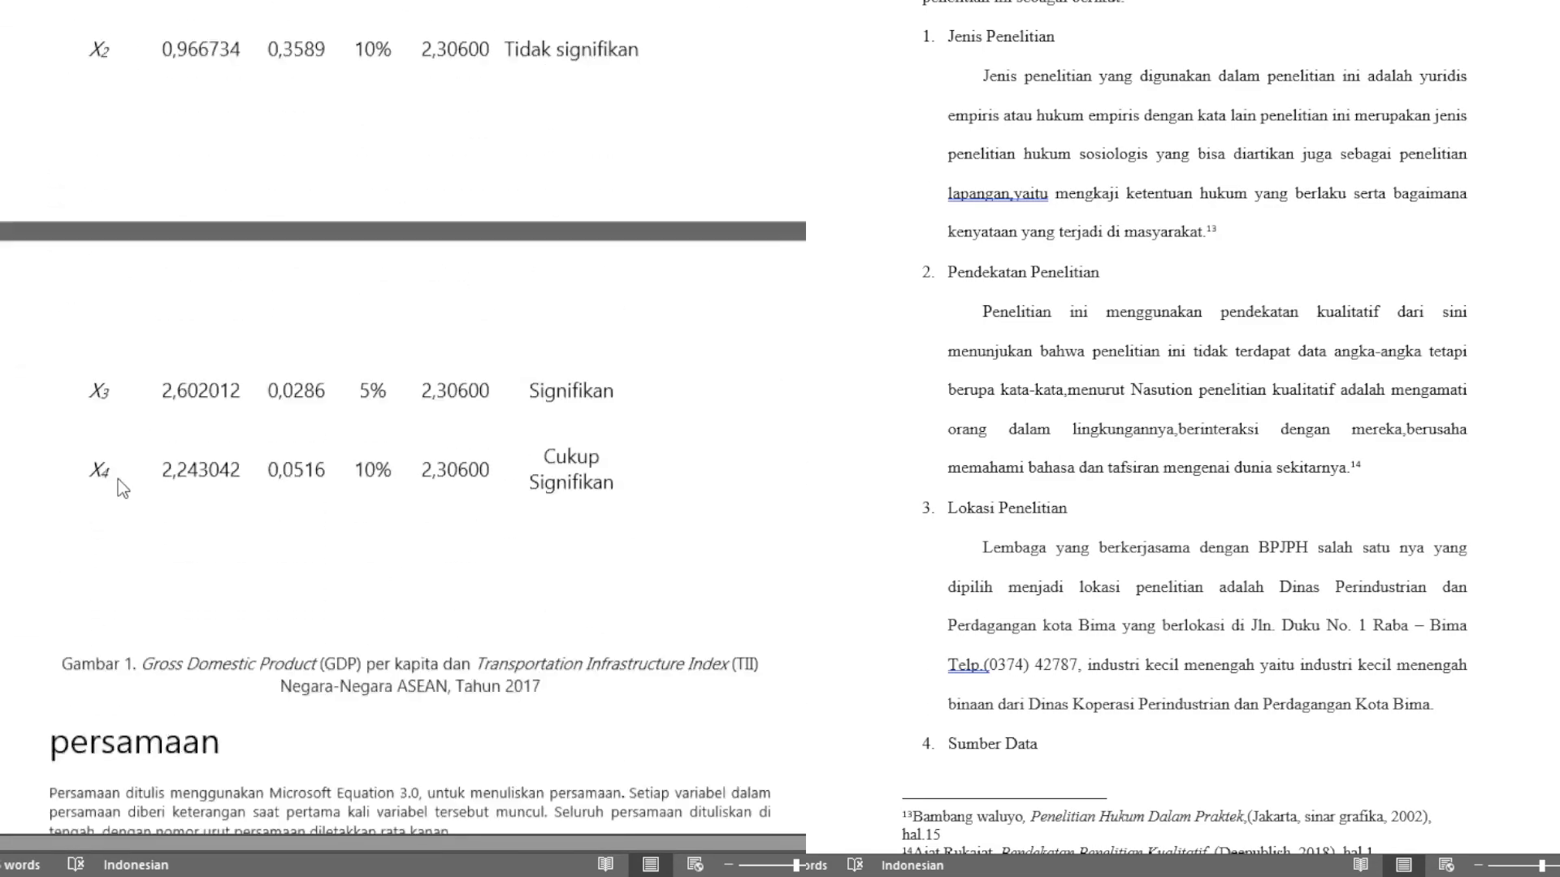
scroll(283, 543, up, 20)
scroll(286, 536, up, 2)
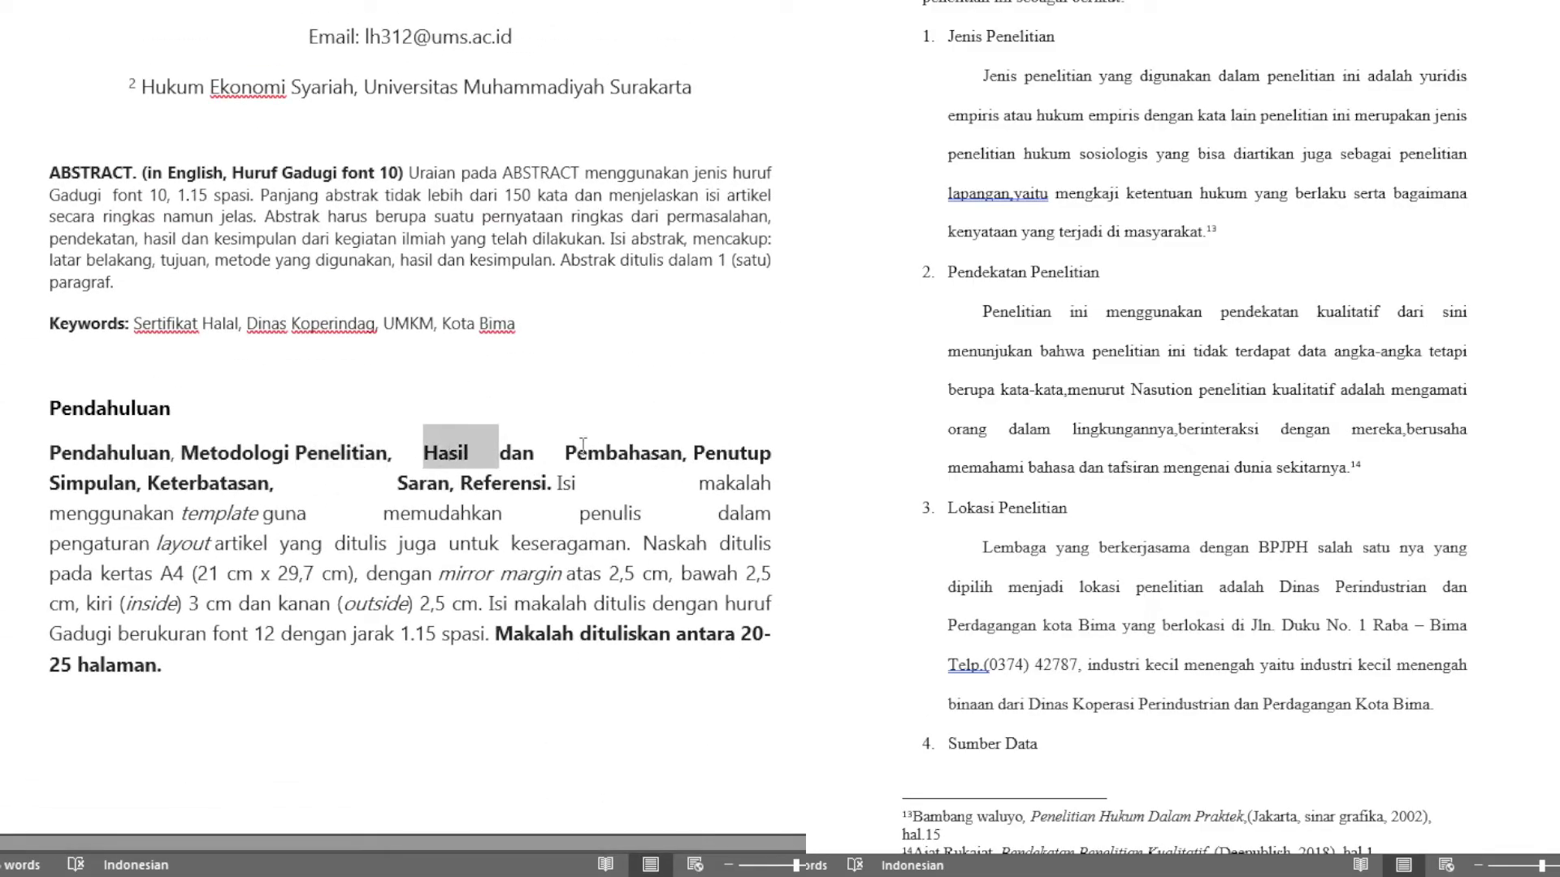
click(607, 456)
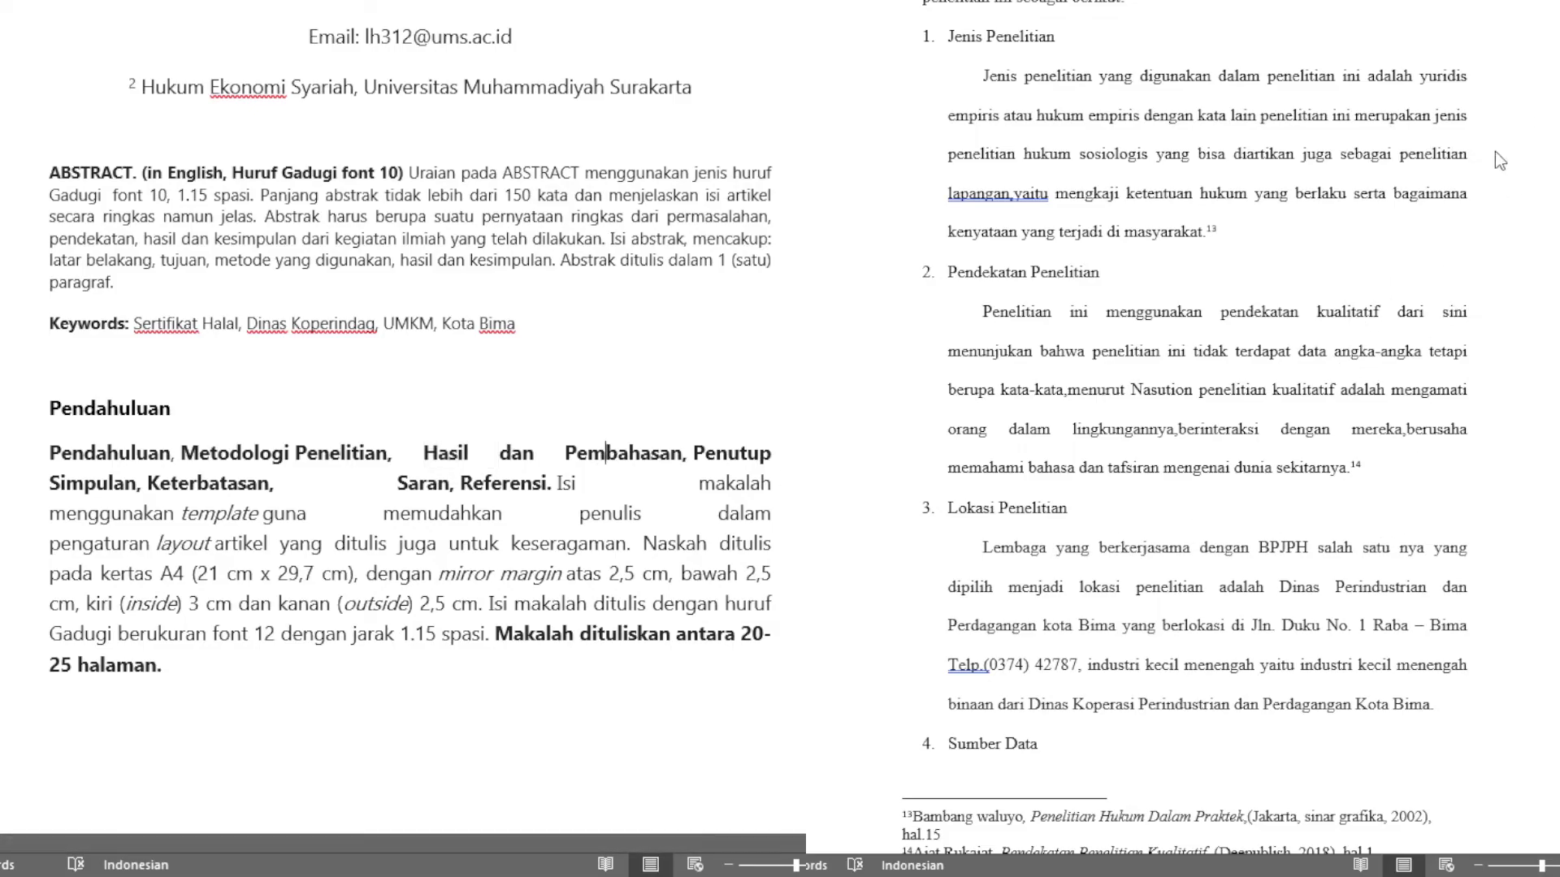
Step: Look through the thesis from Sumber Data past BAB III Gambaran Umum to find the opening of BAB IV Analisa Data
scroll(1495, 151, down, 12)
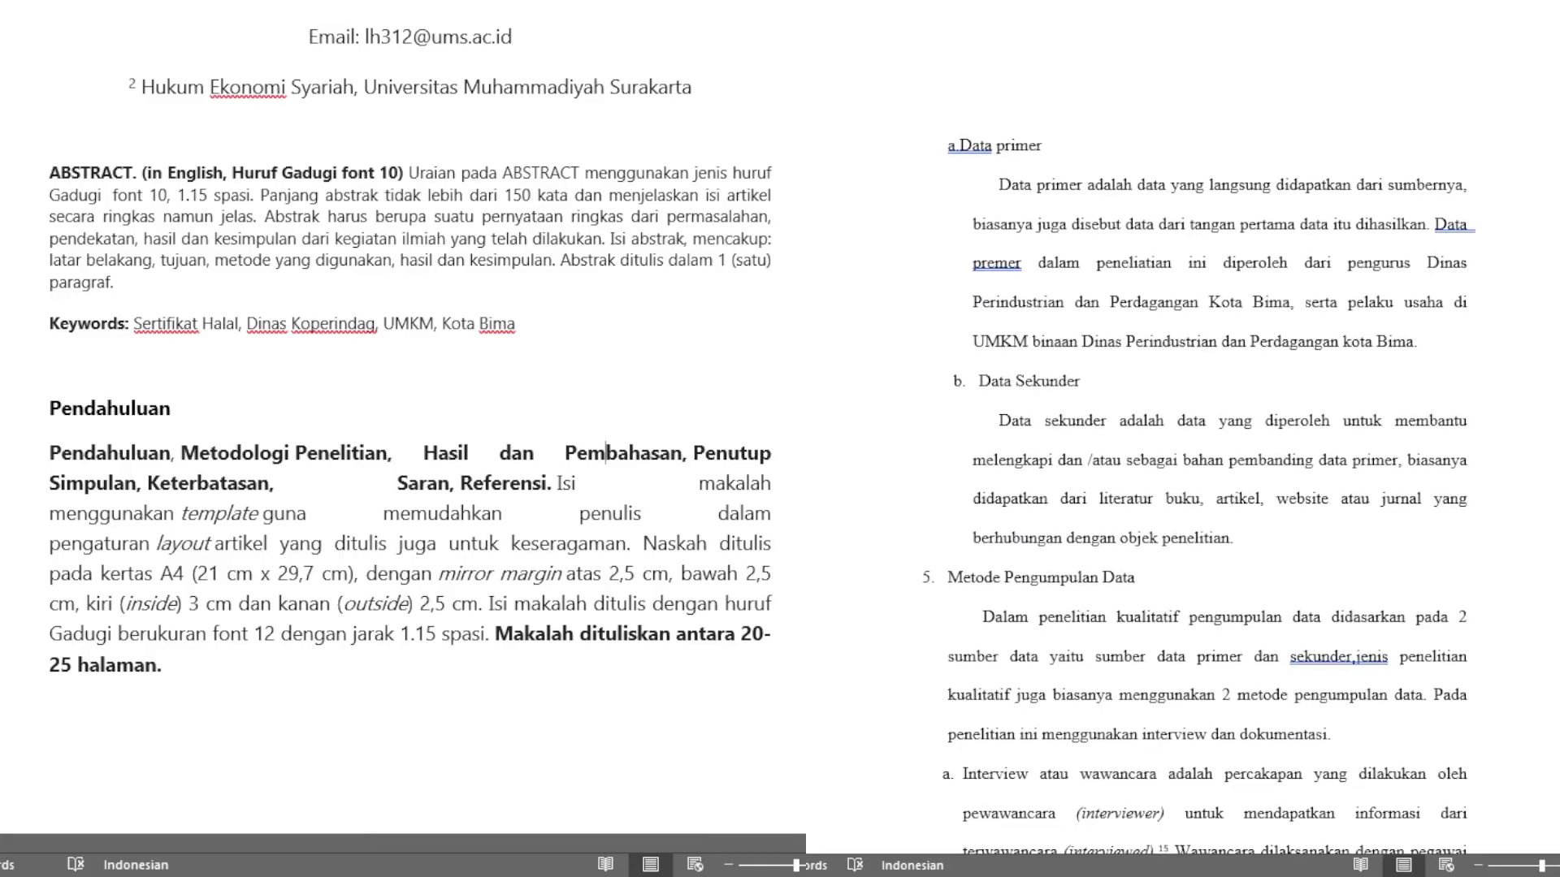
scroll(1182, 439, down, 15)
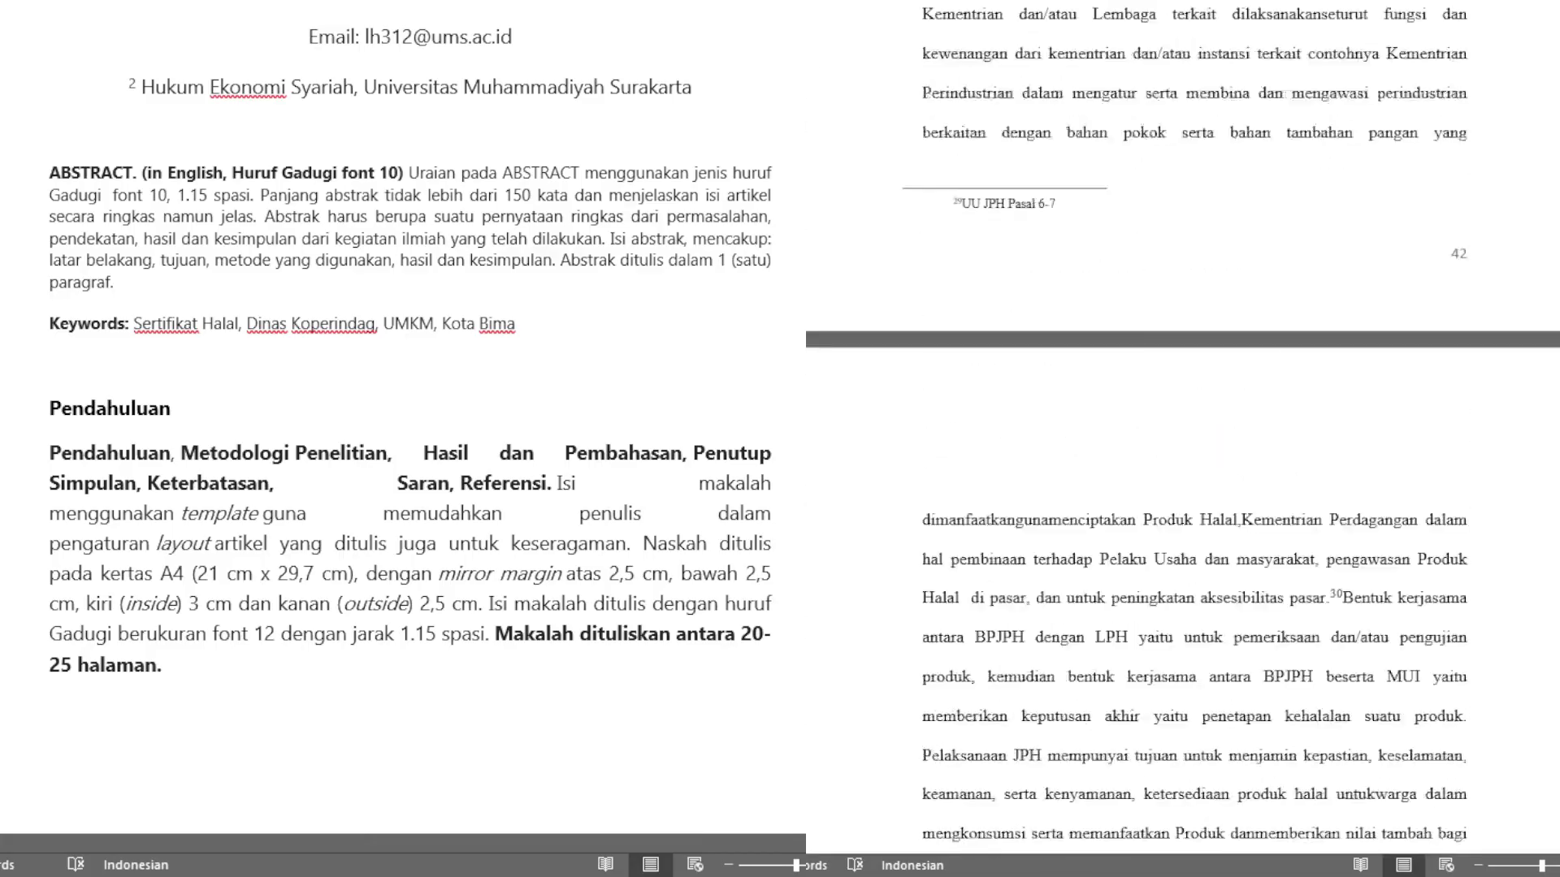
scroll(1182, 439, down, 5)
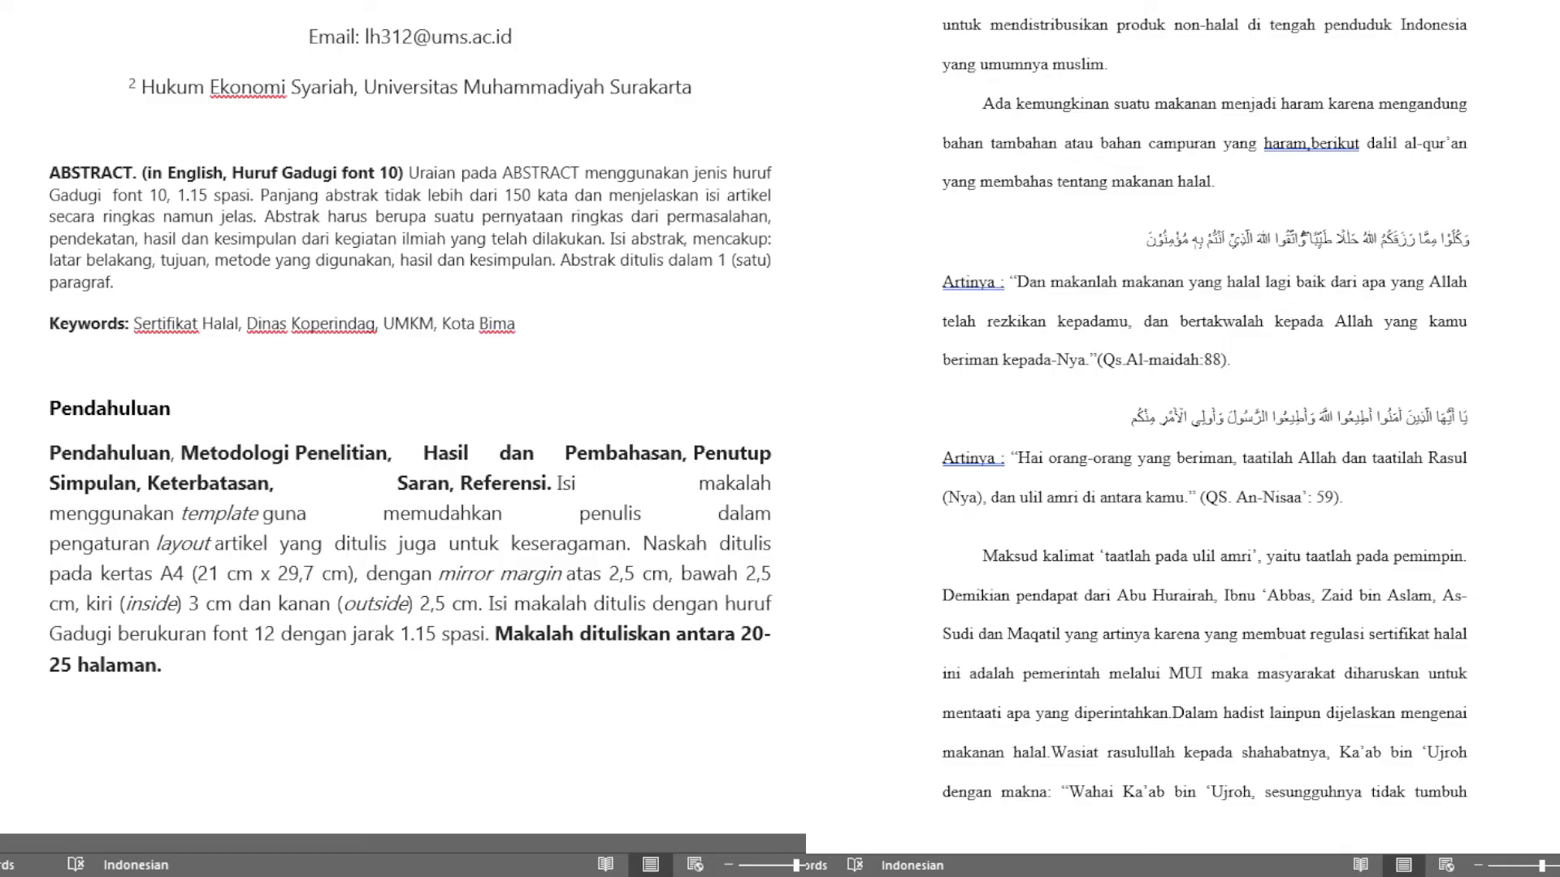
scroll(1182, 438, down, 20)
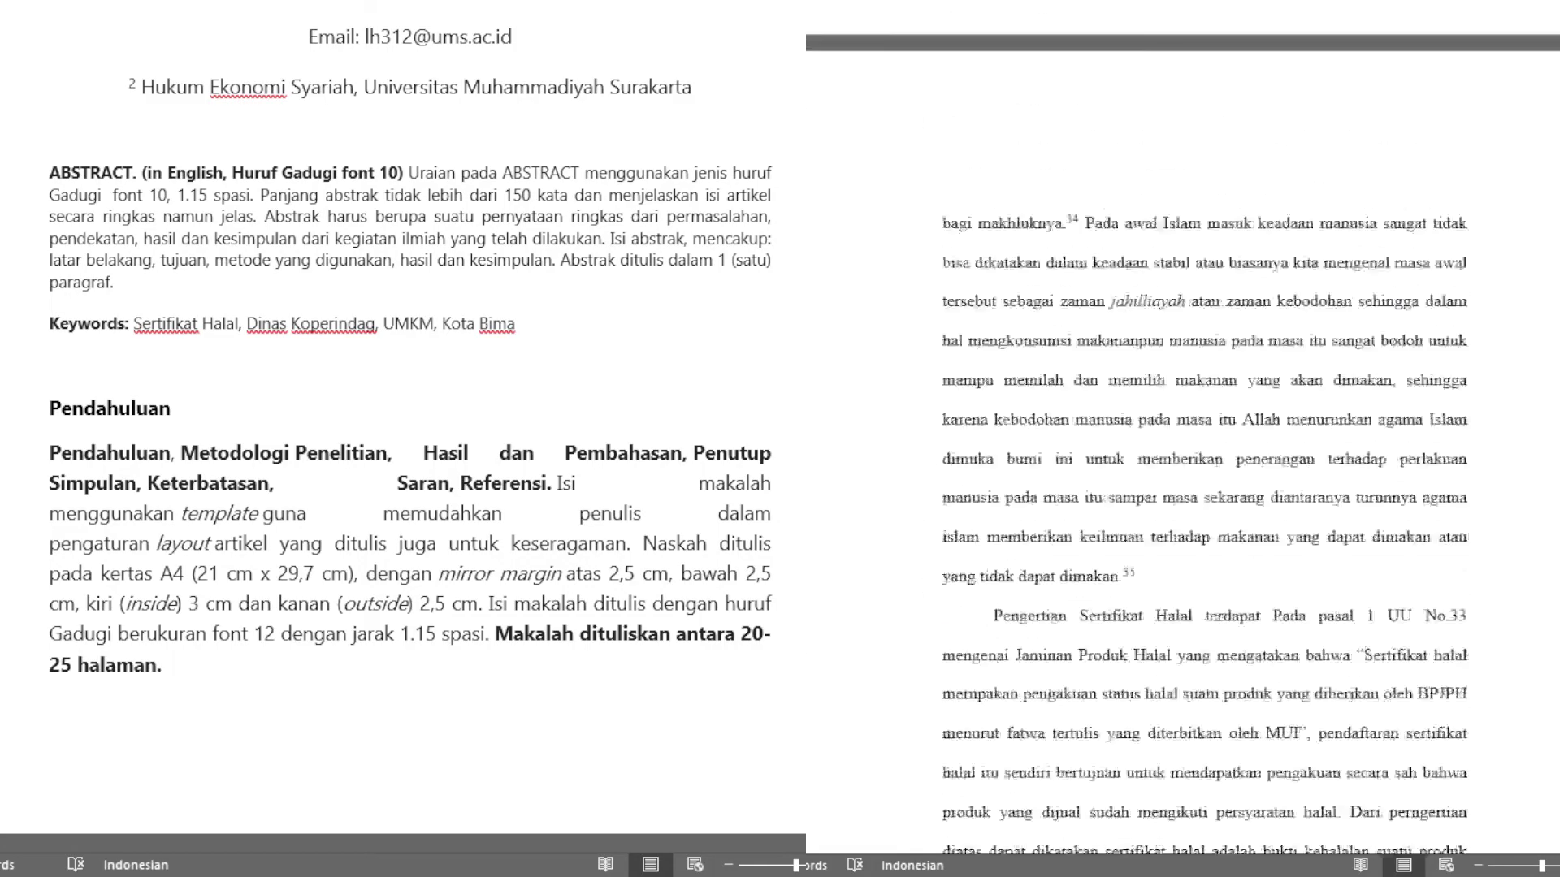
scroll(1181, 439, down, 20)
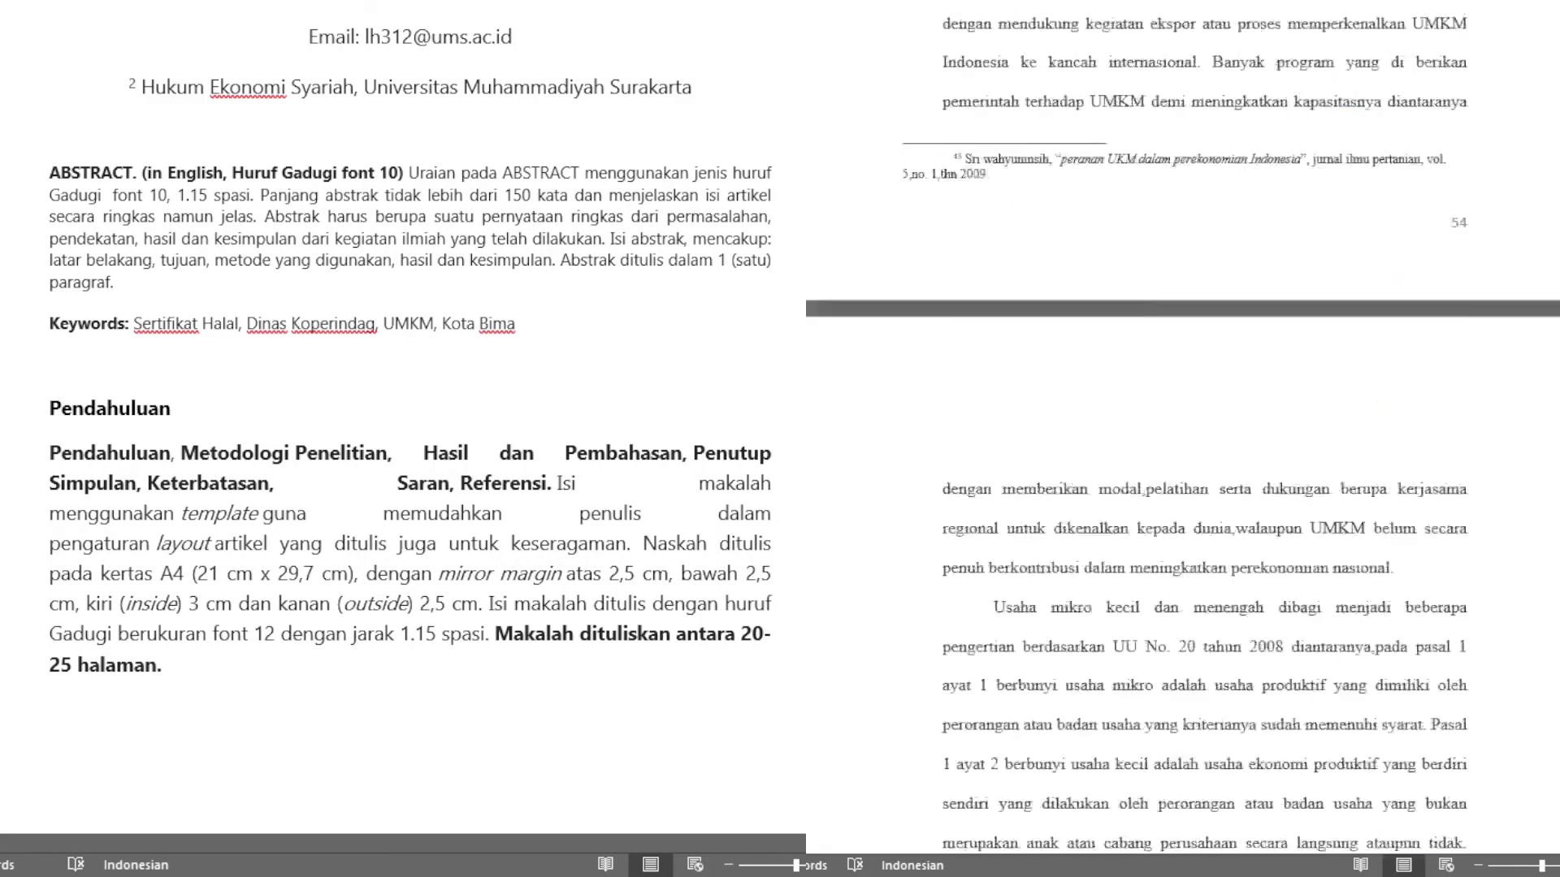
scroll(1182, 439, down, 12)
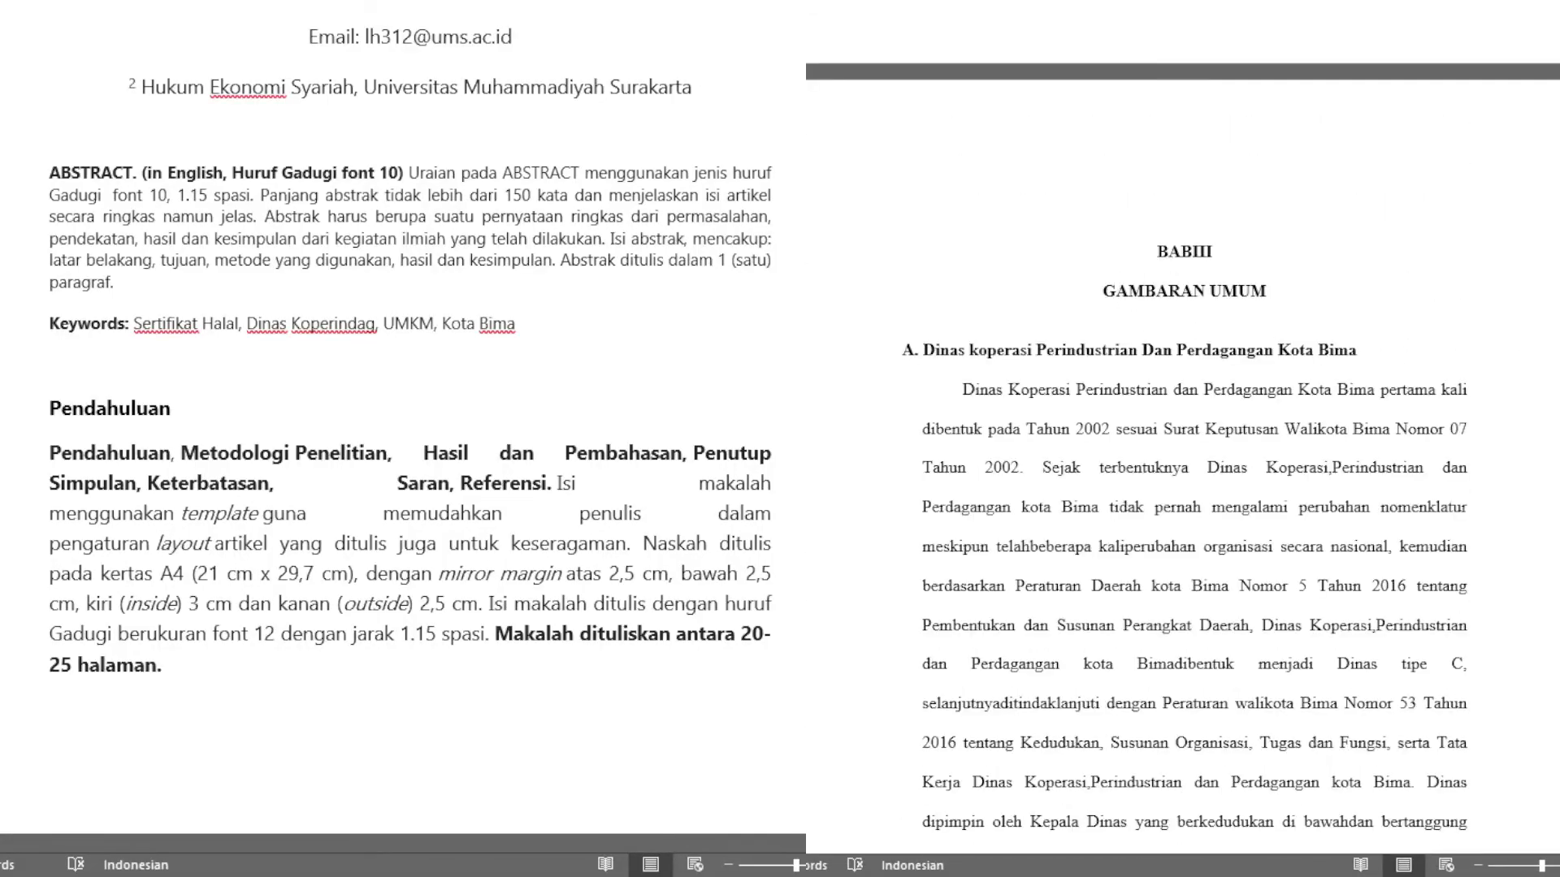
scroll(1182, 439, down, 20)
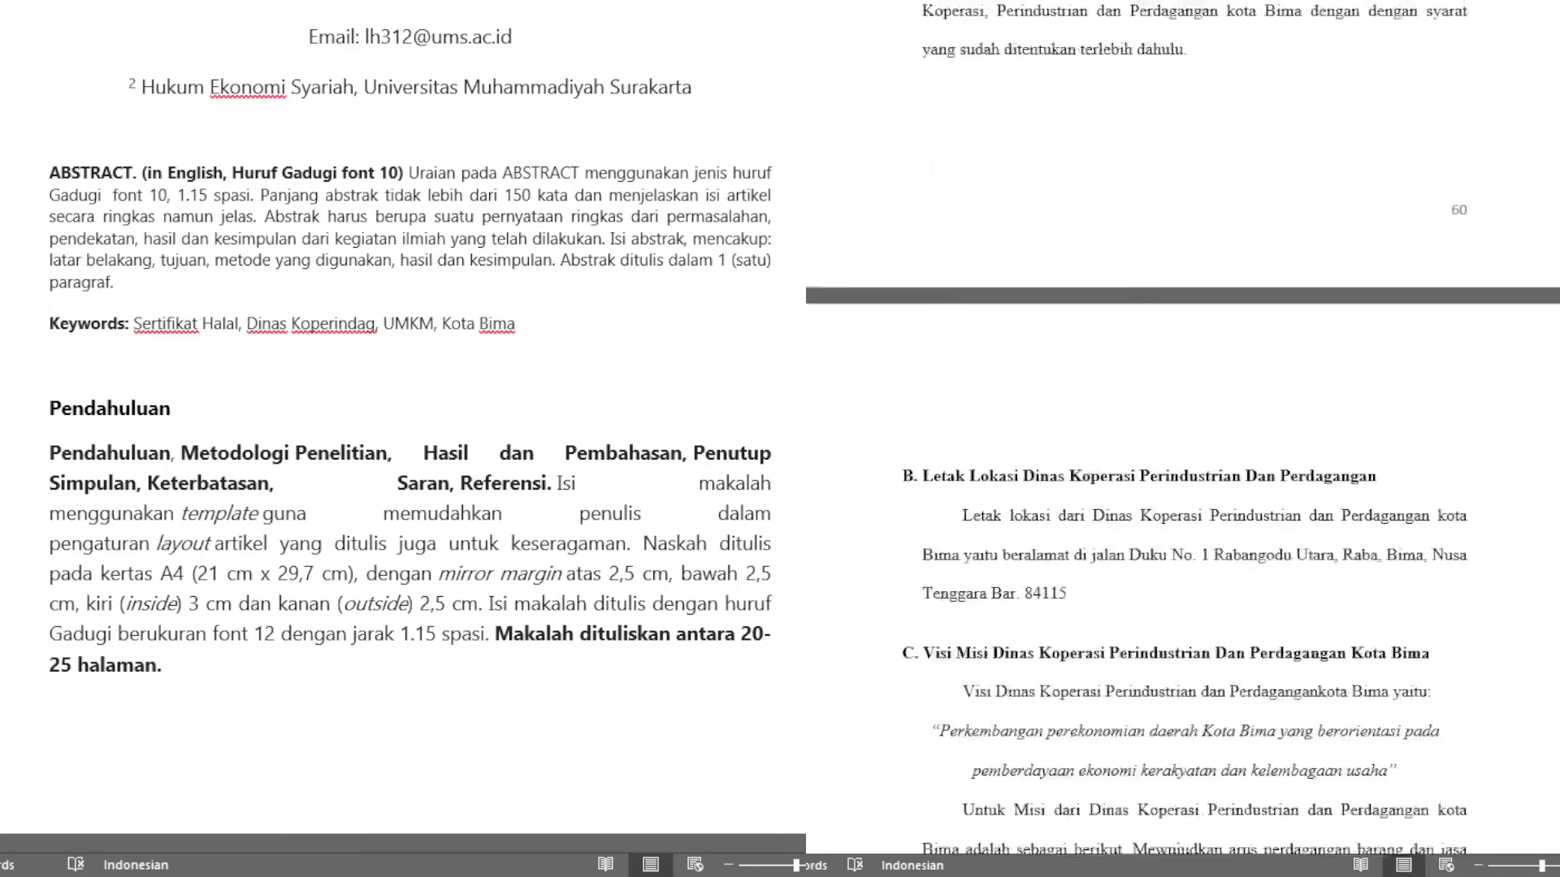
scroll(1182, 438, down, 20)
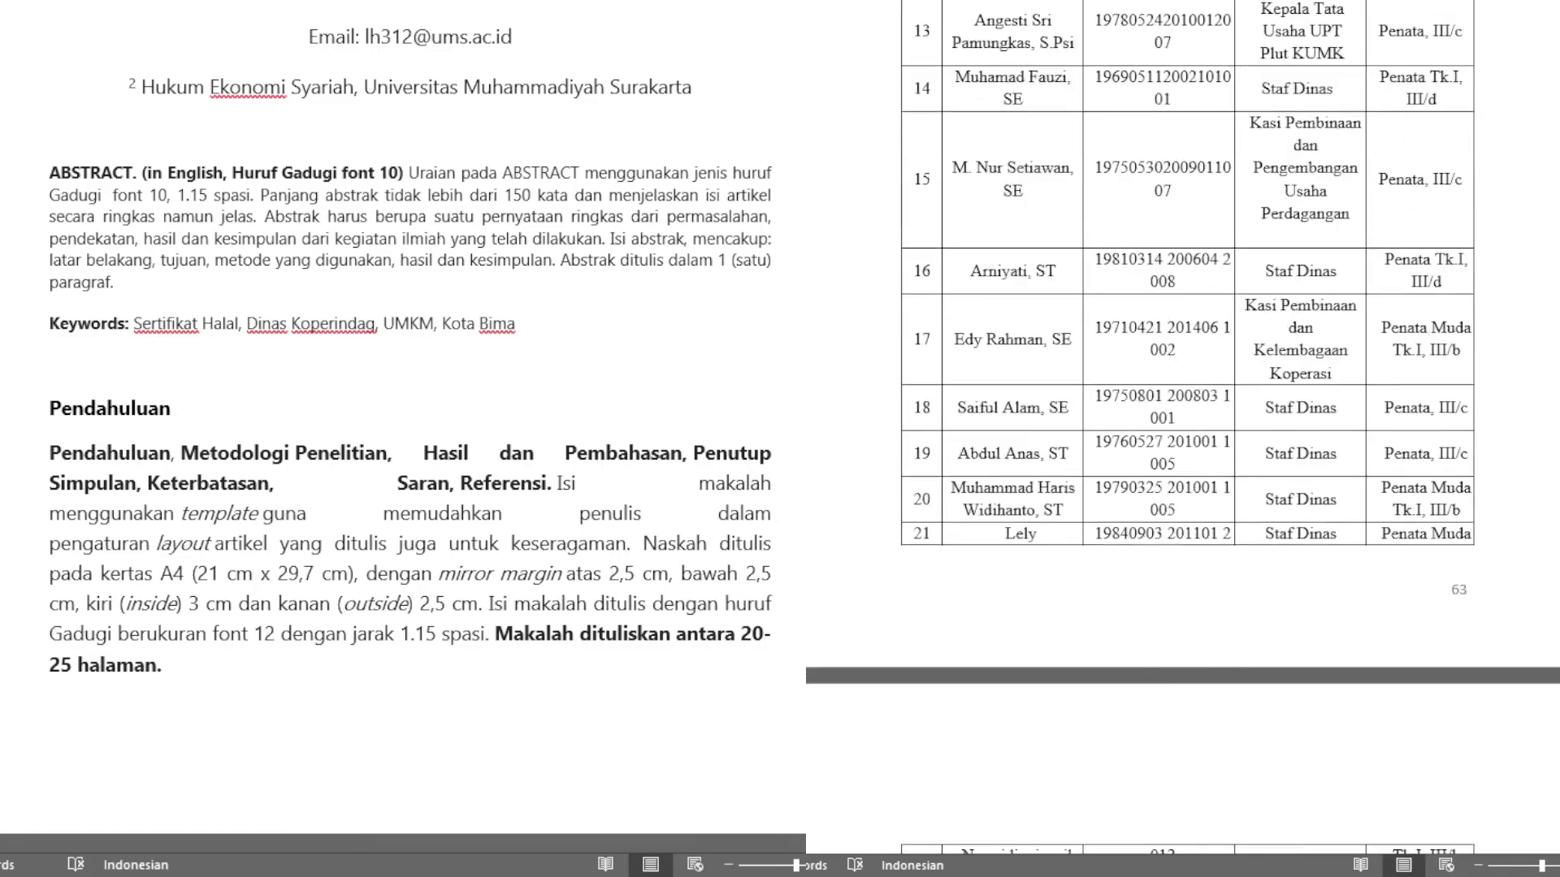
scroll(1182, 439, down, 20)
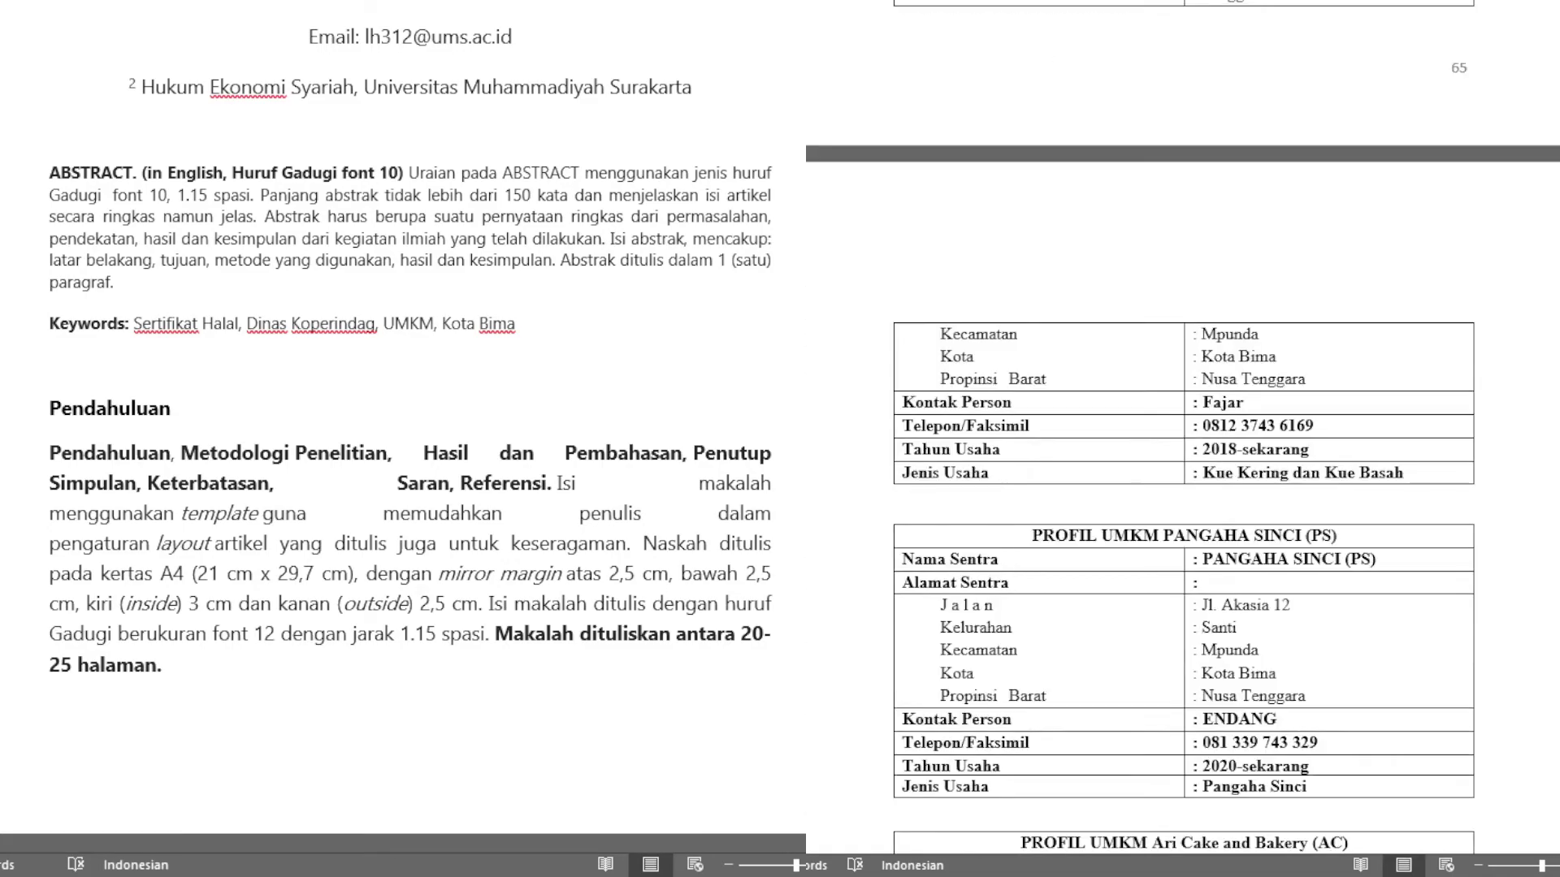
scroll(1182, 438, down, 20)
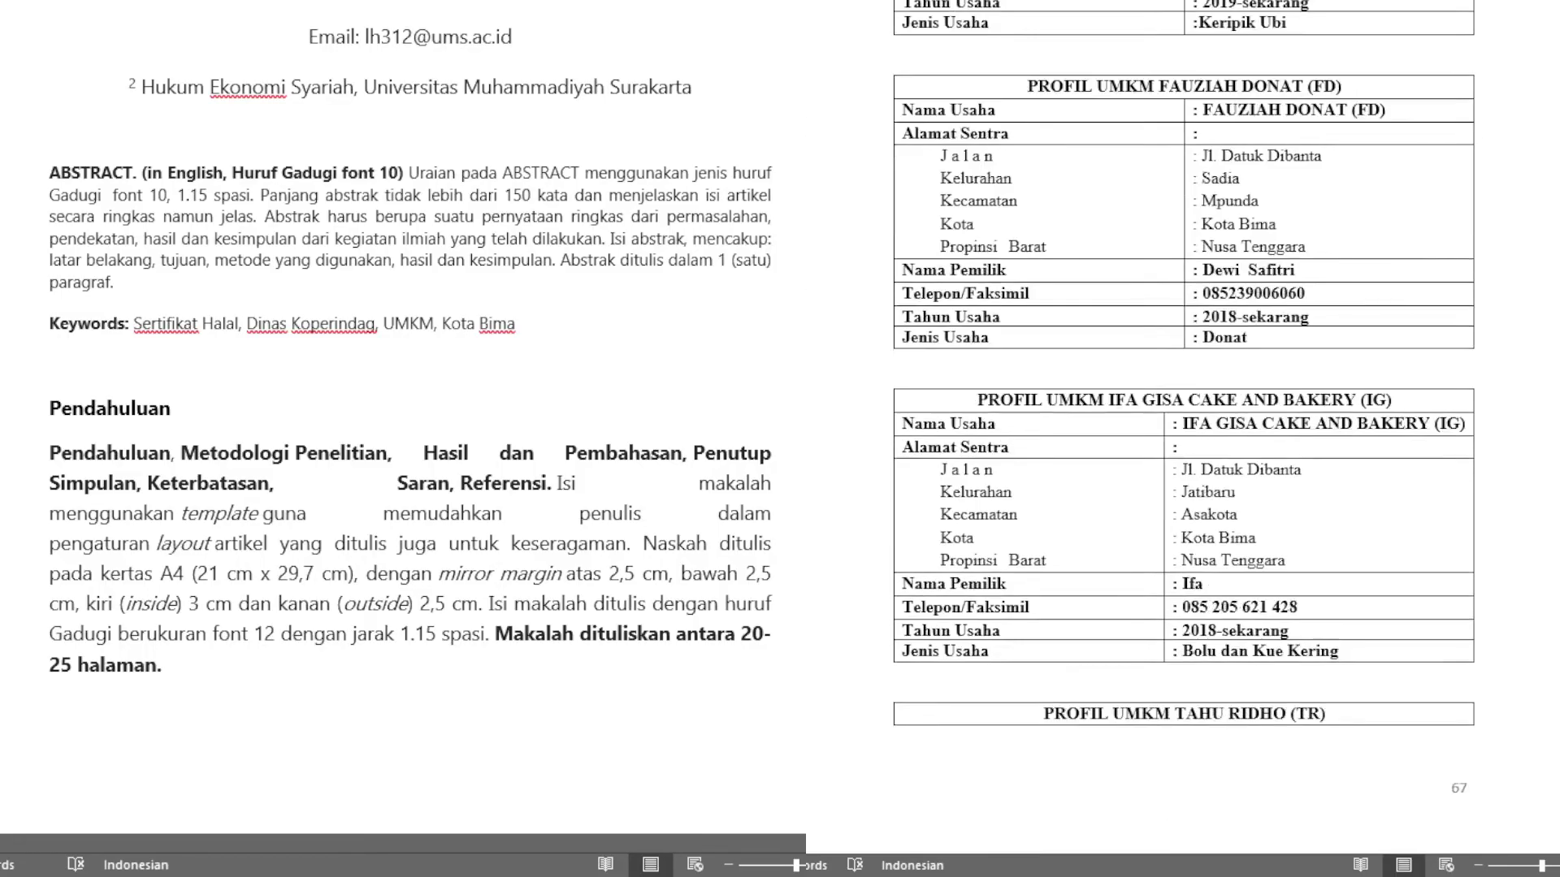
scroll(1182, 439, down, 20)
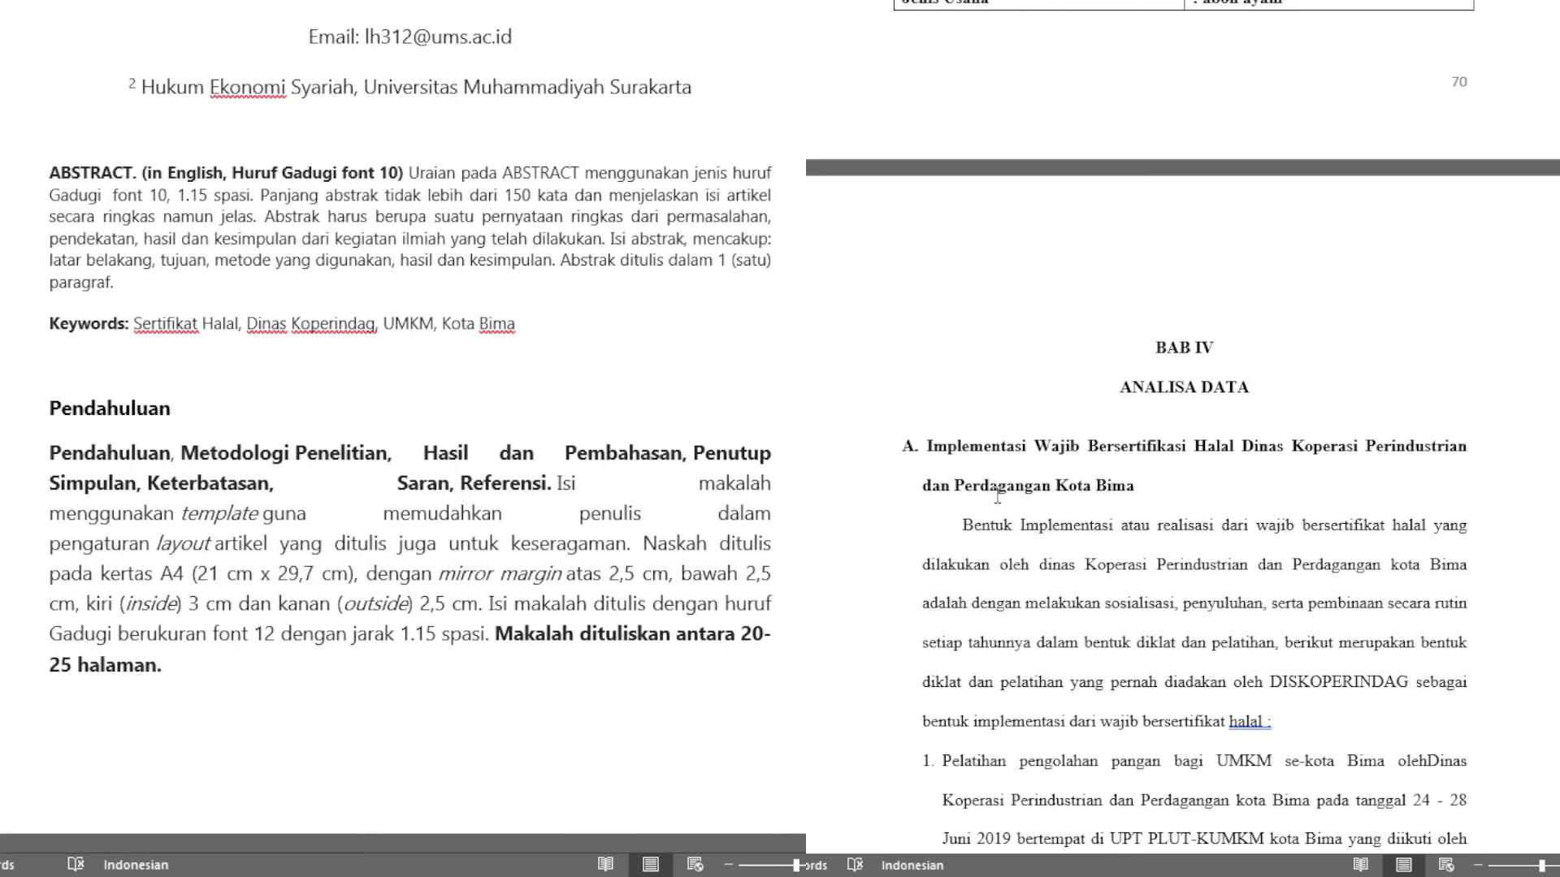
scroll(1051, 471, down, 3)
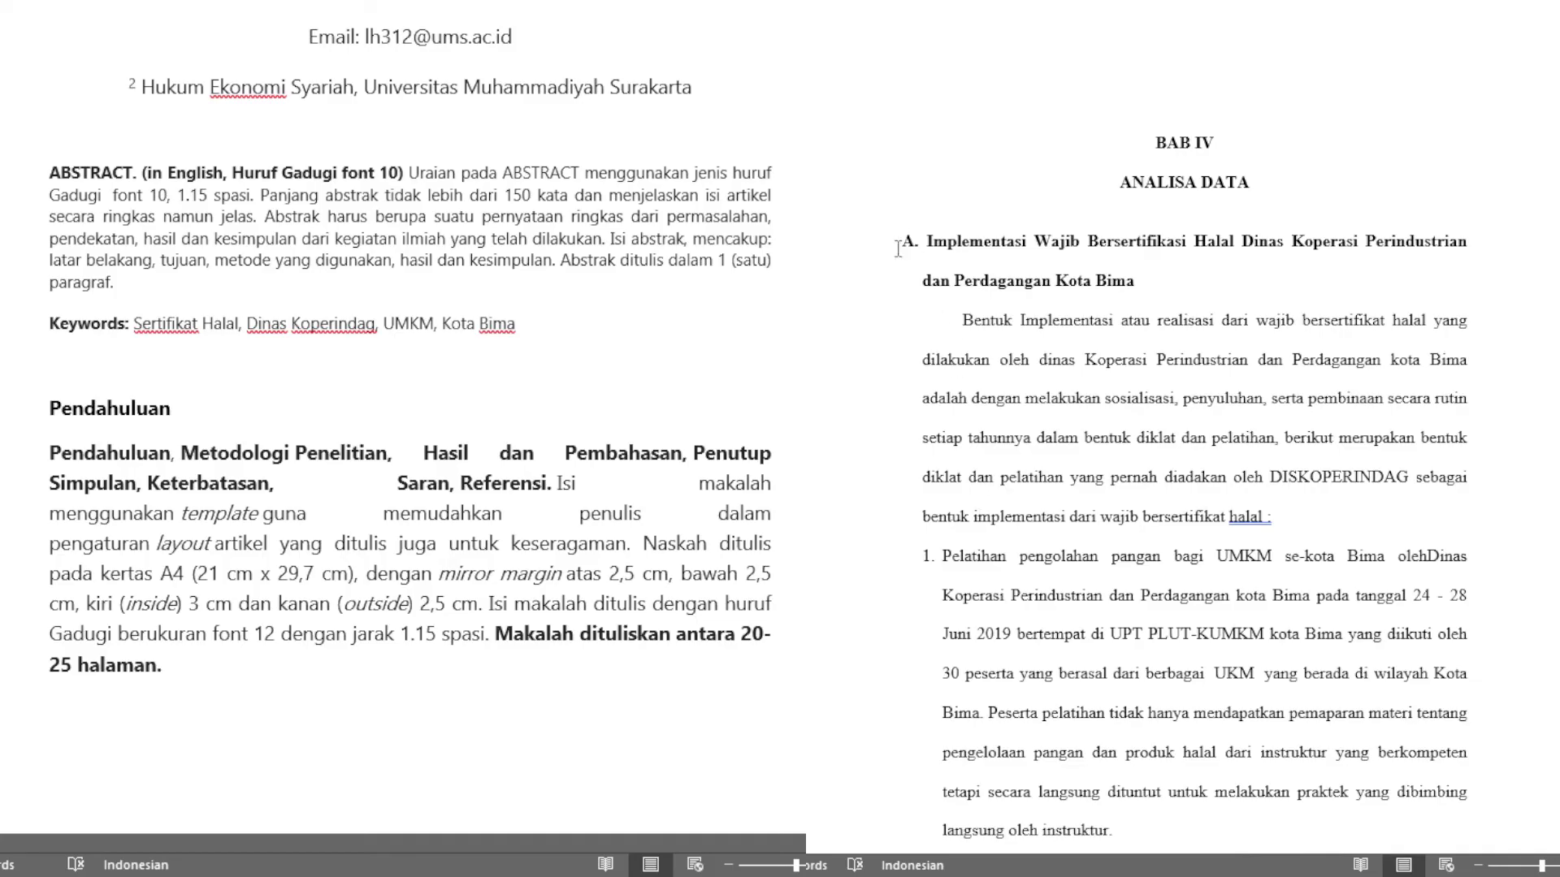
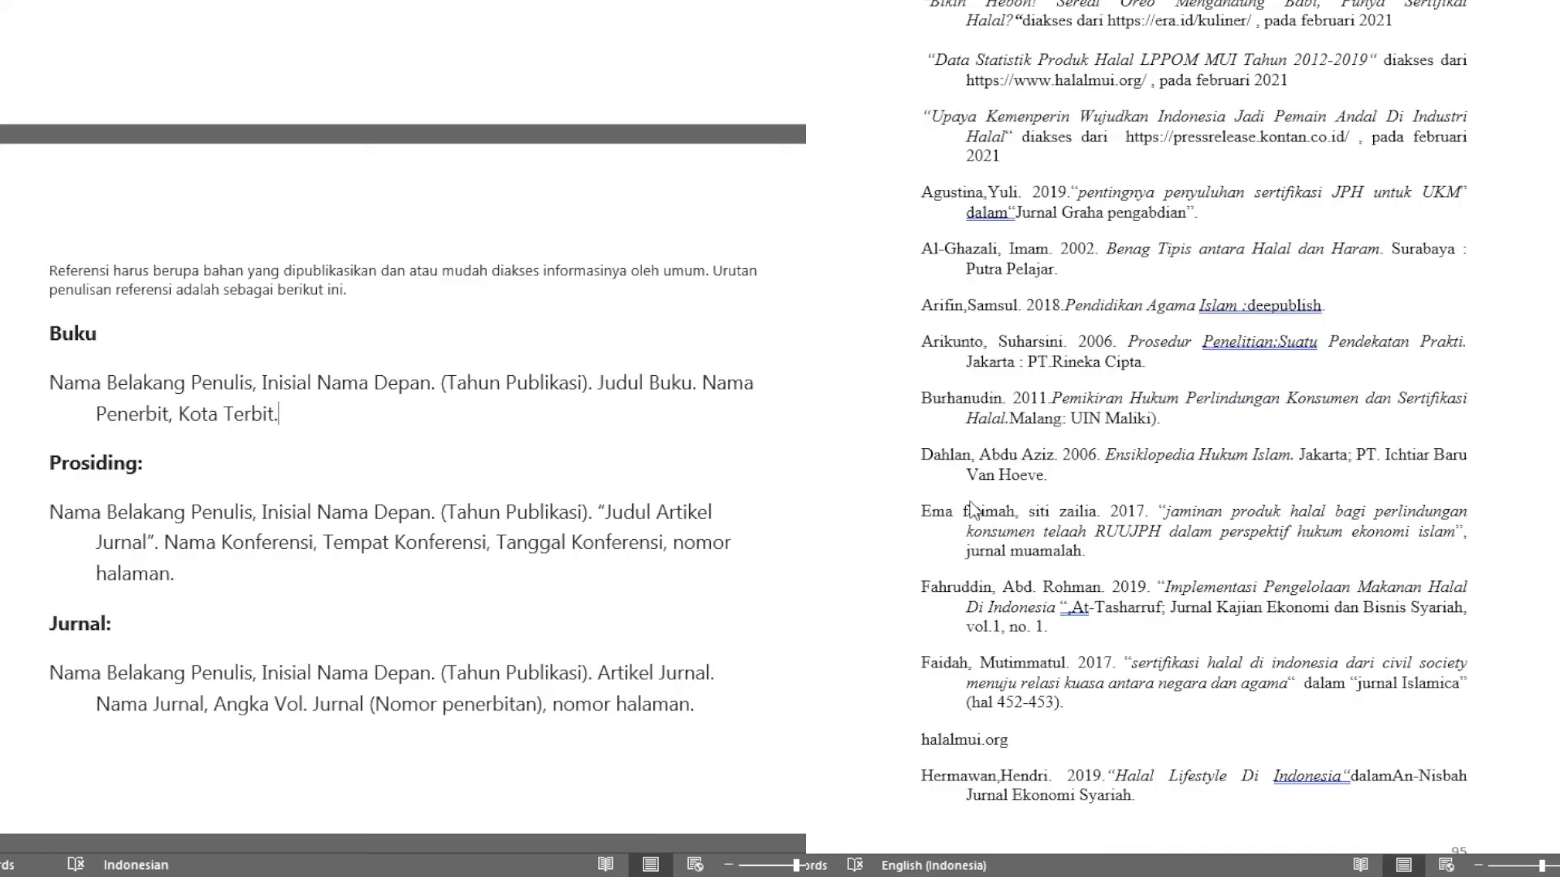
Step: Copy the 2017 "jaminan produk halal" entry from the thesis's bibliography and check the template's Referensi rules
drag(925, 511, 1049, 559)
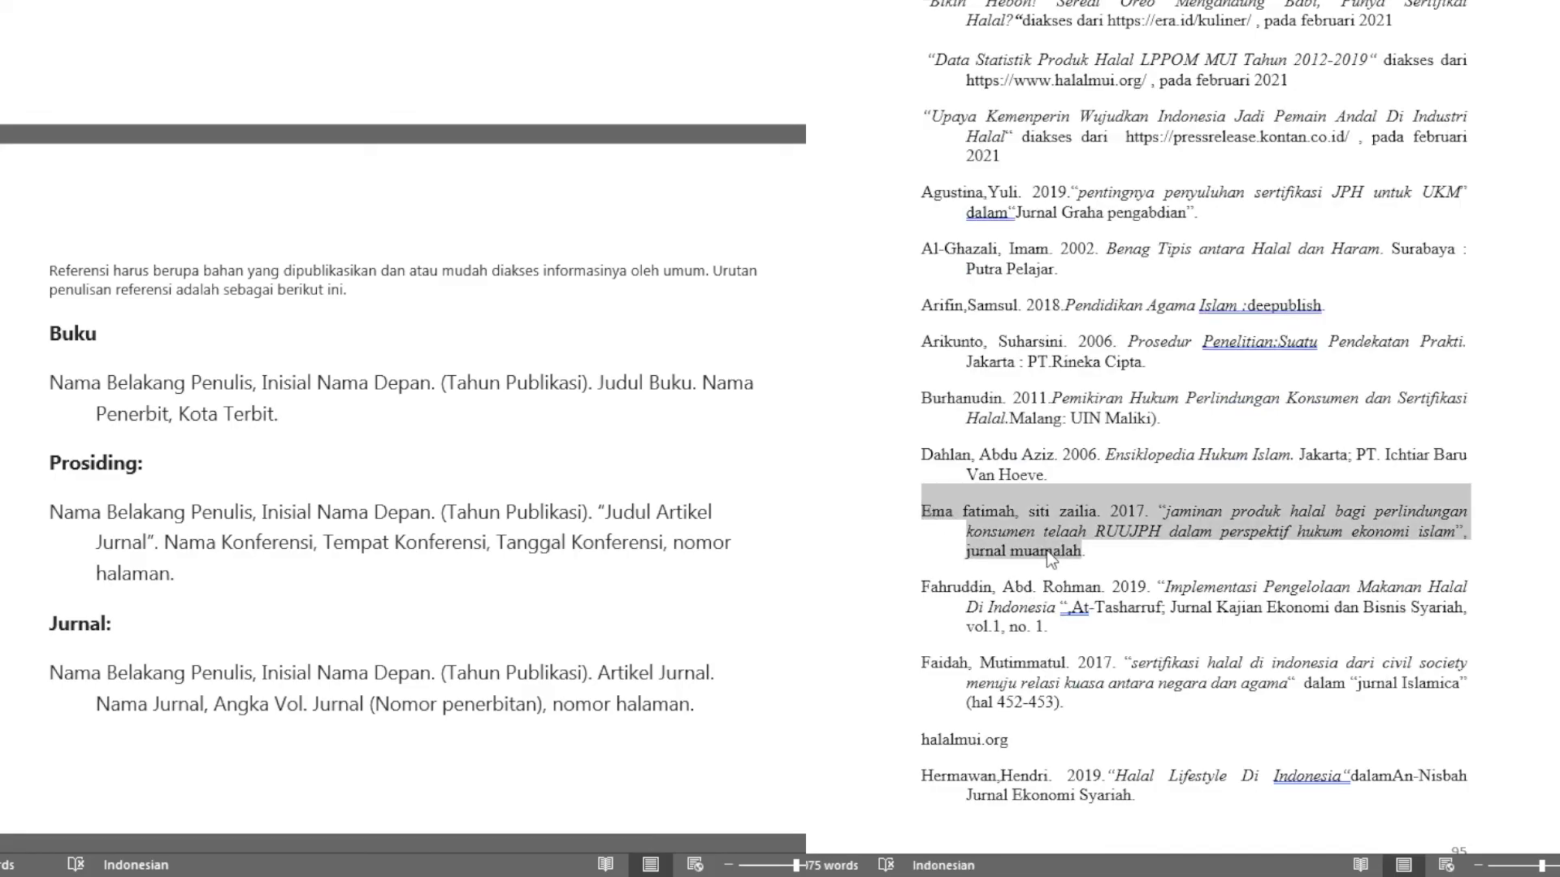
key(shift+Right)
key(ctrl+c)
click(118, 410)
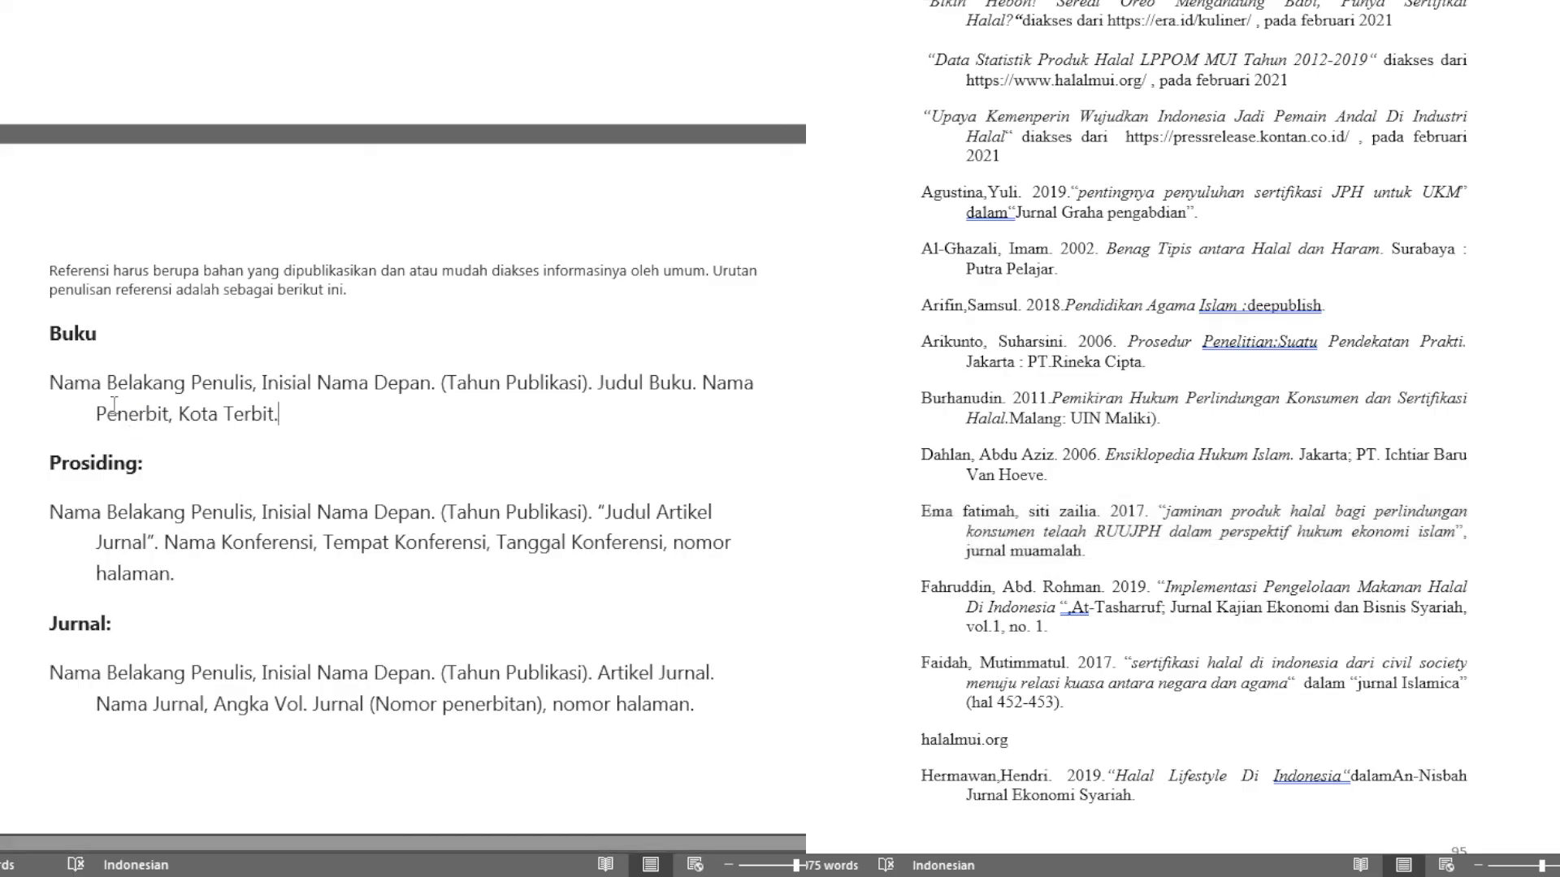
scroll(71, 382, up, 6)
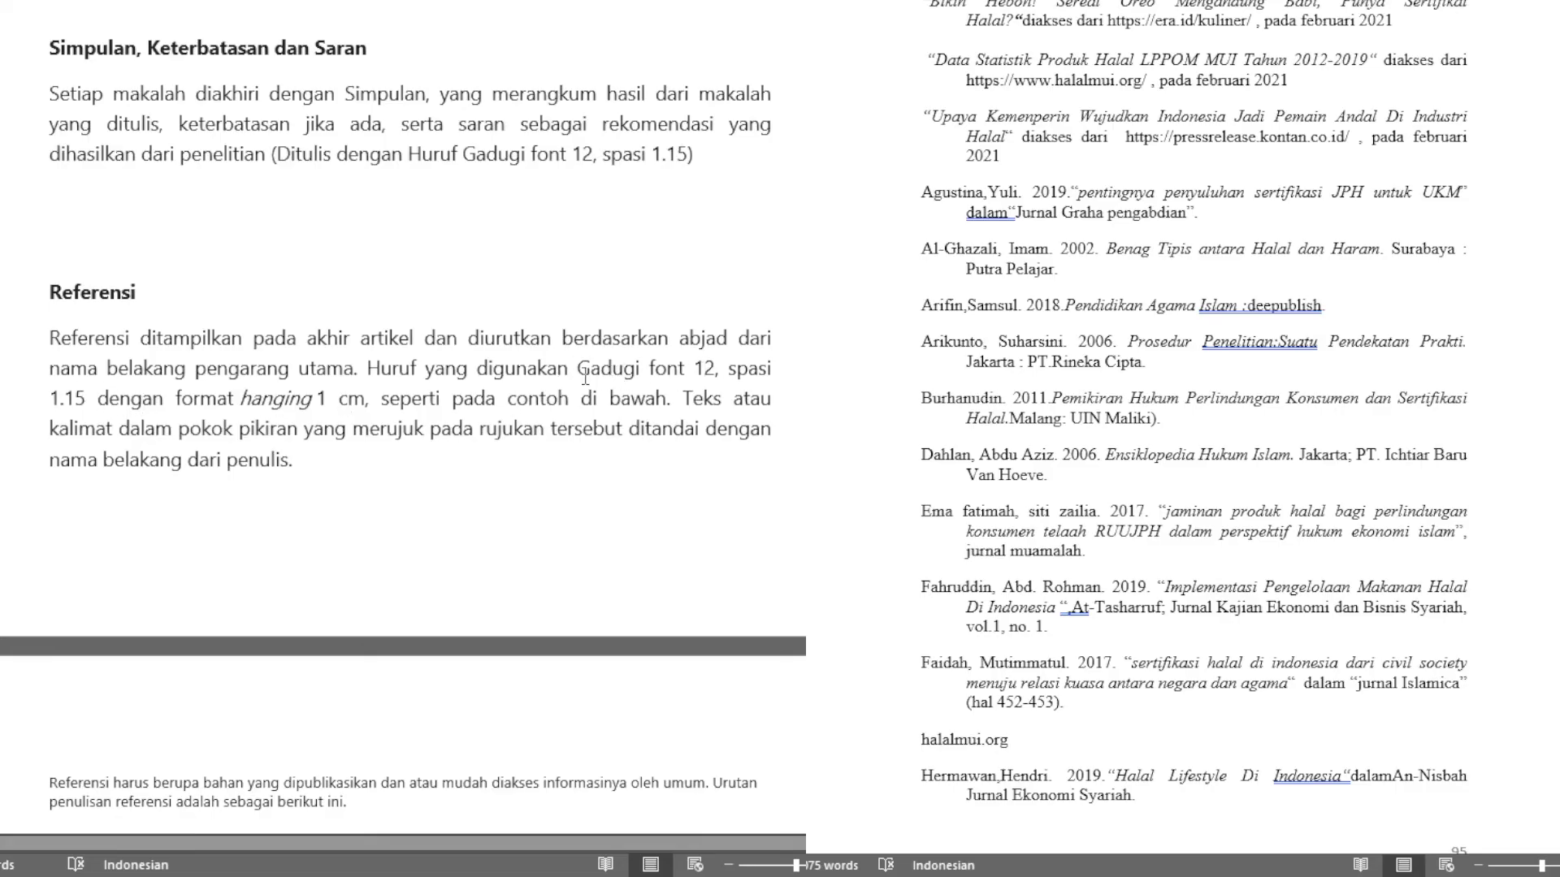
scroll(231, 405, down, 3)
scroll(134, 544, down, 2)
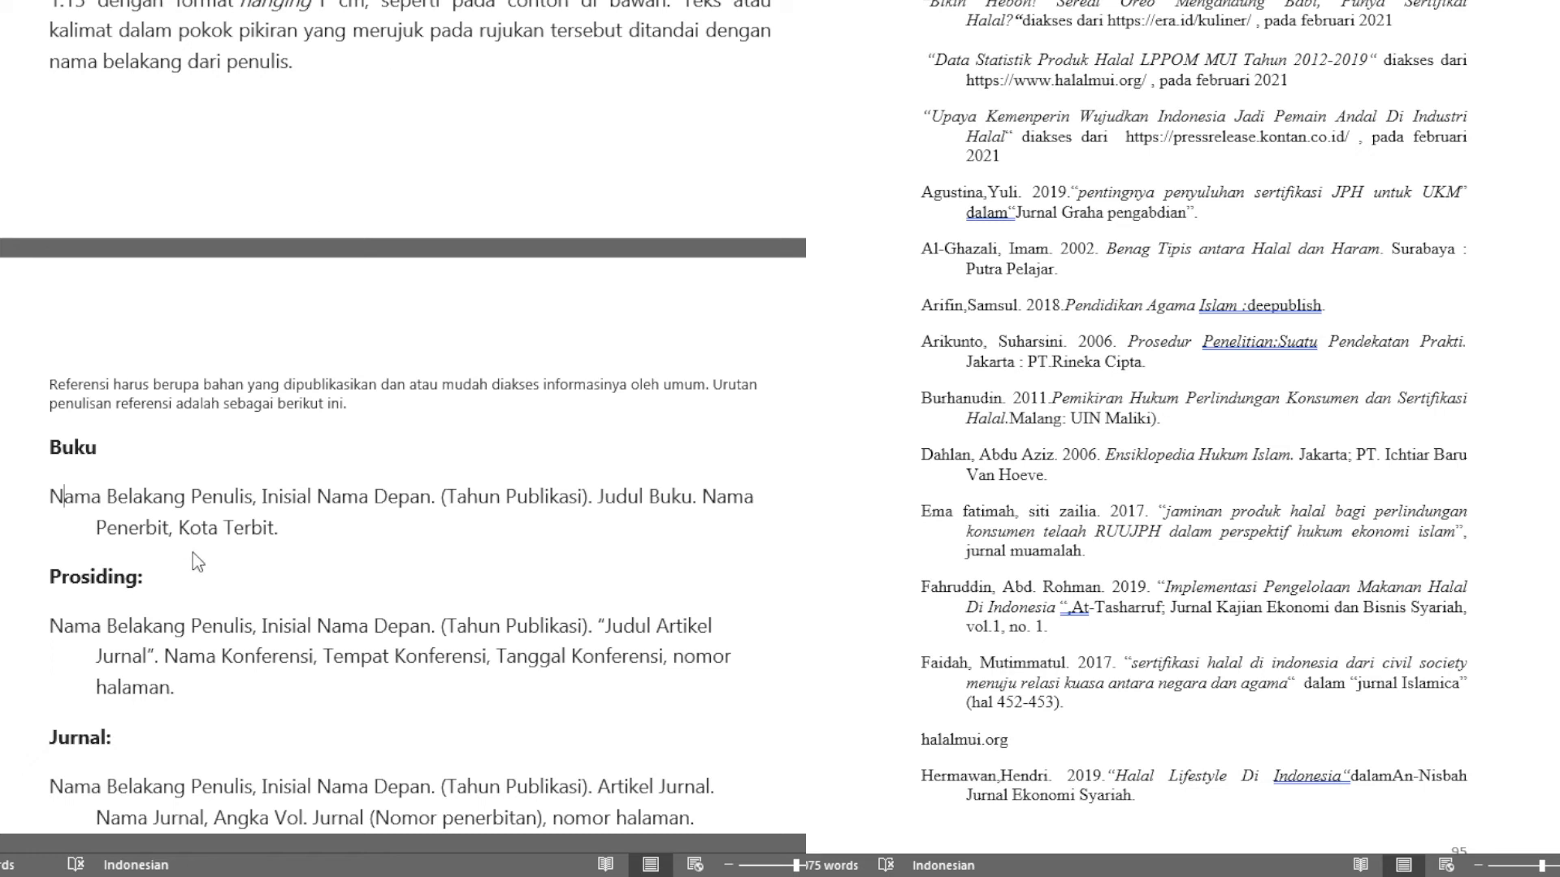
Step: Try replacing the template's Buku example with the copied bibliography entry in the template's formatting, and undo the replacement
double_click(67, 498)
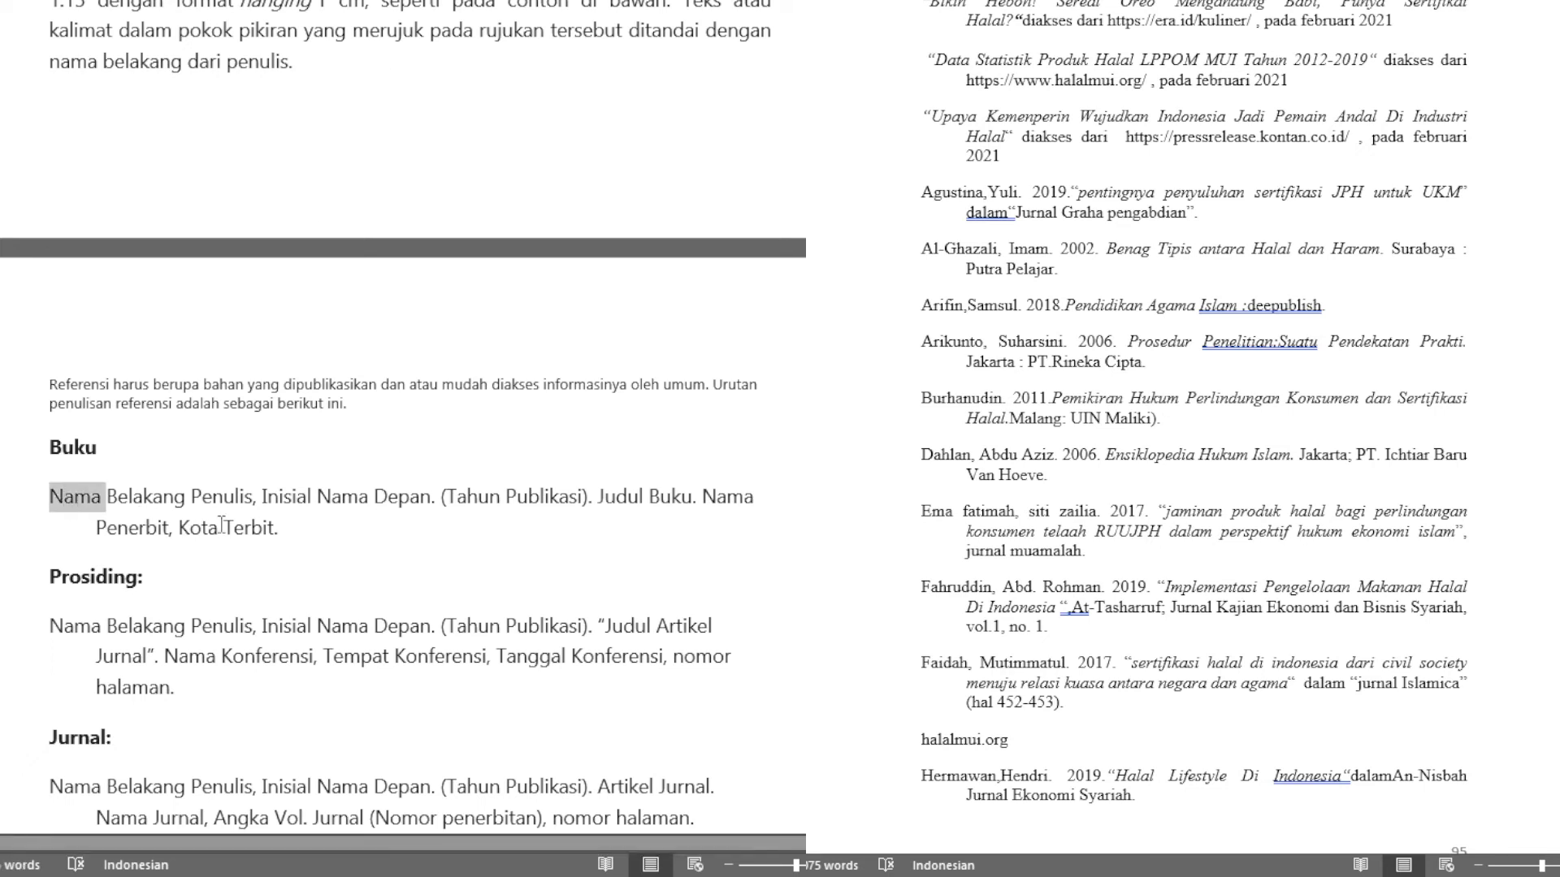
shift+click(260, 531)
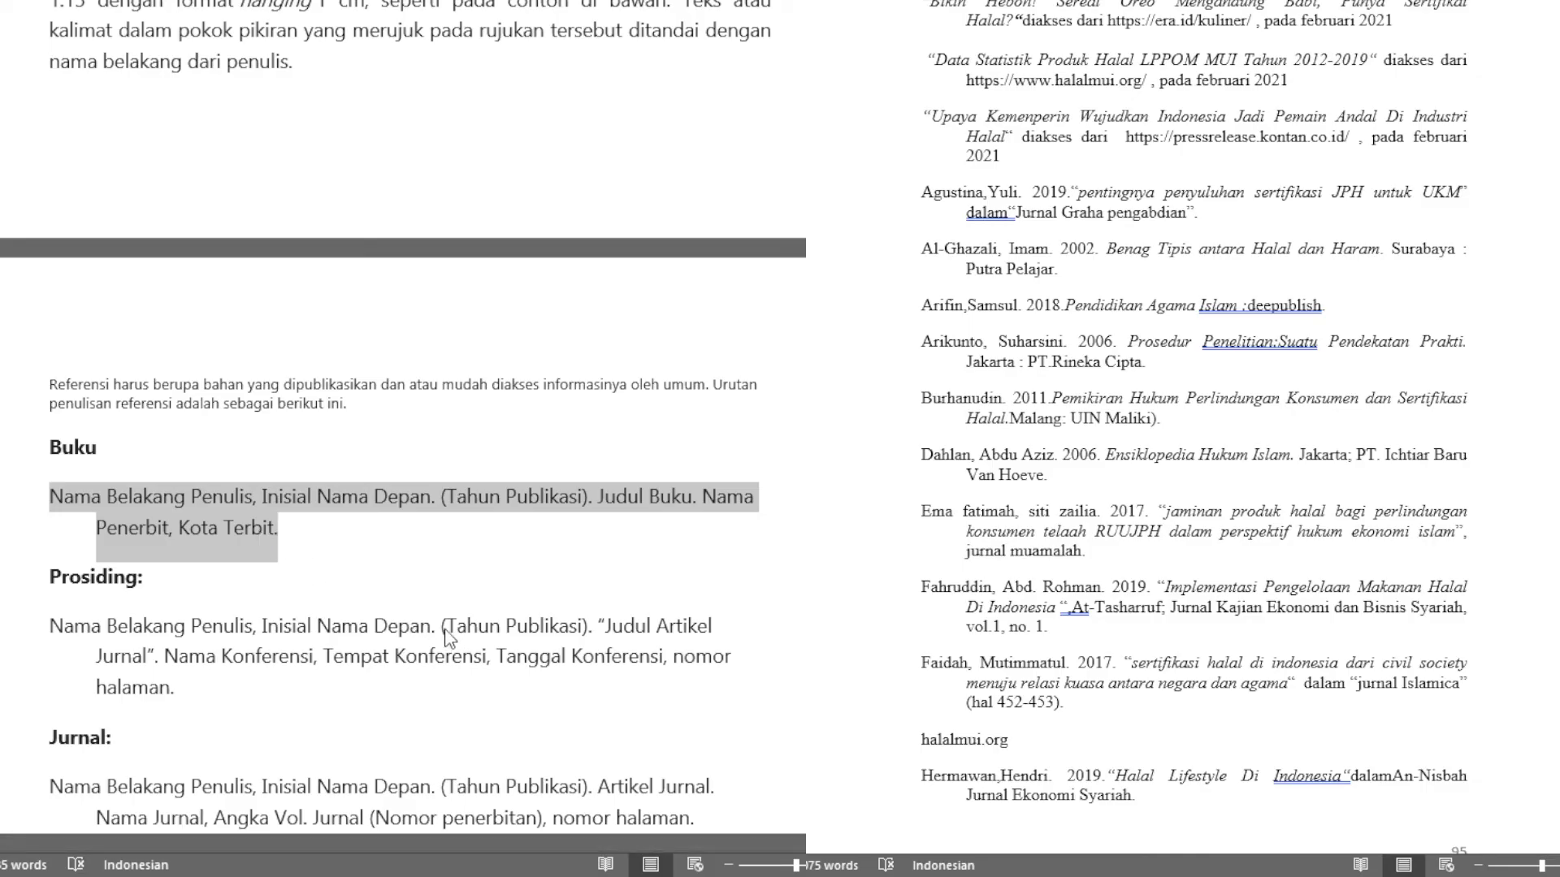
key(ctrl+v)
key(ctrl+z)
key(ctrl+v)
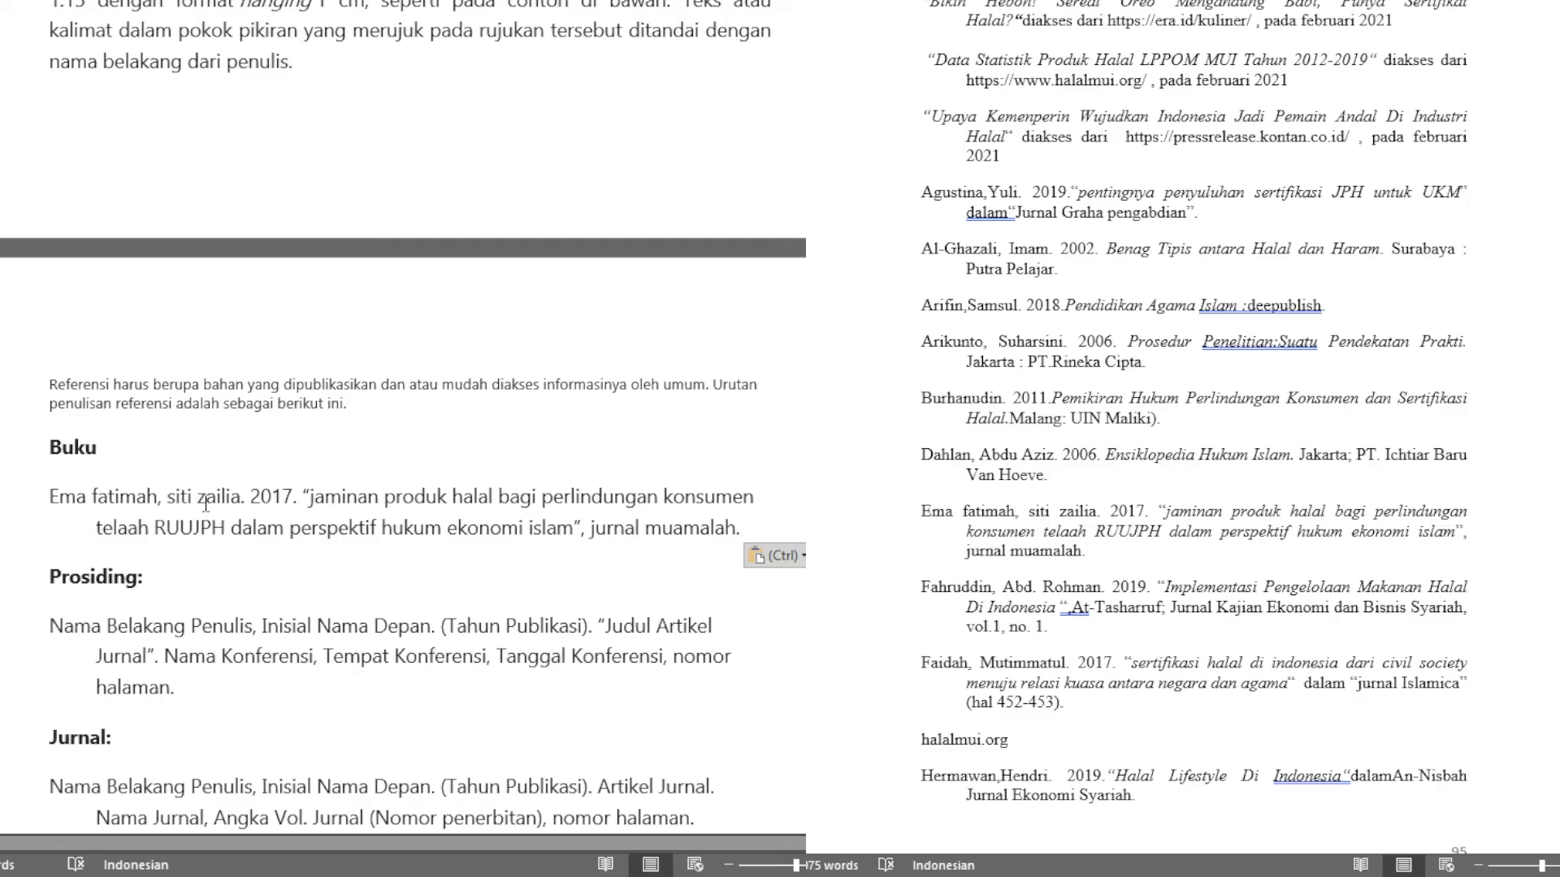
scroll(286, 484, down, 2)
key(ctrl+z)
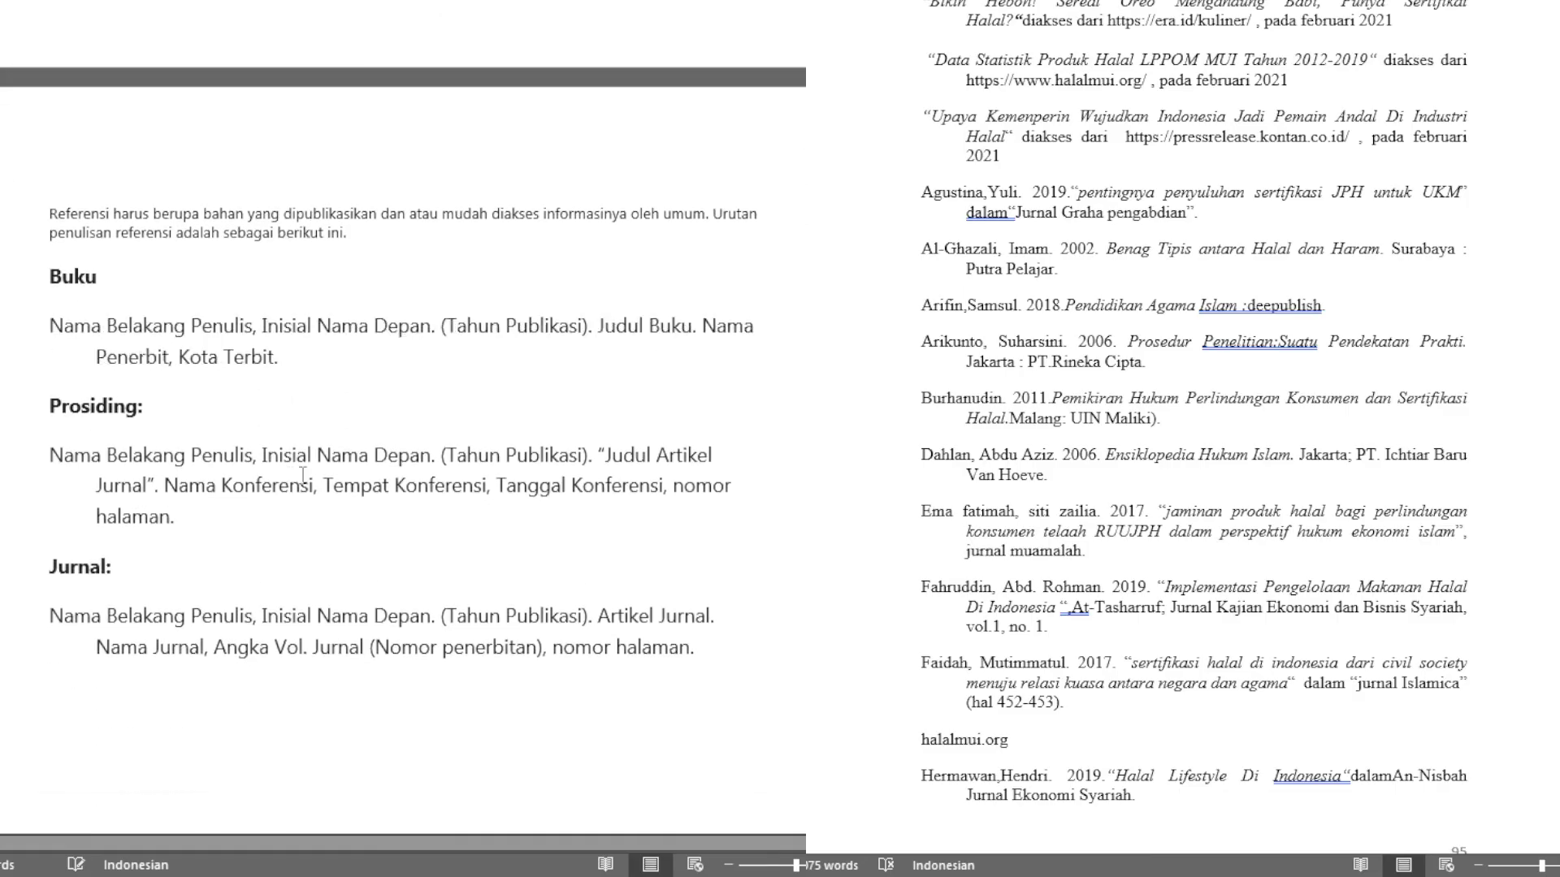
Step: Review the template's Buku, Prosiding, and Jurnal reference formats together with the rules under the Referensi heading
triple_click(178, 347)
click(128, 340)
scroll(414, 618, down, 7)
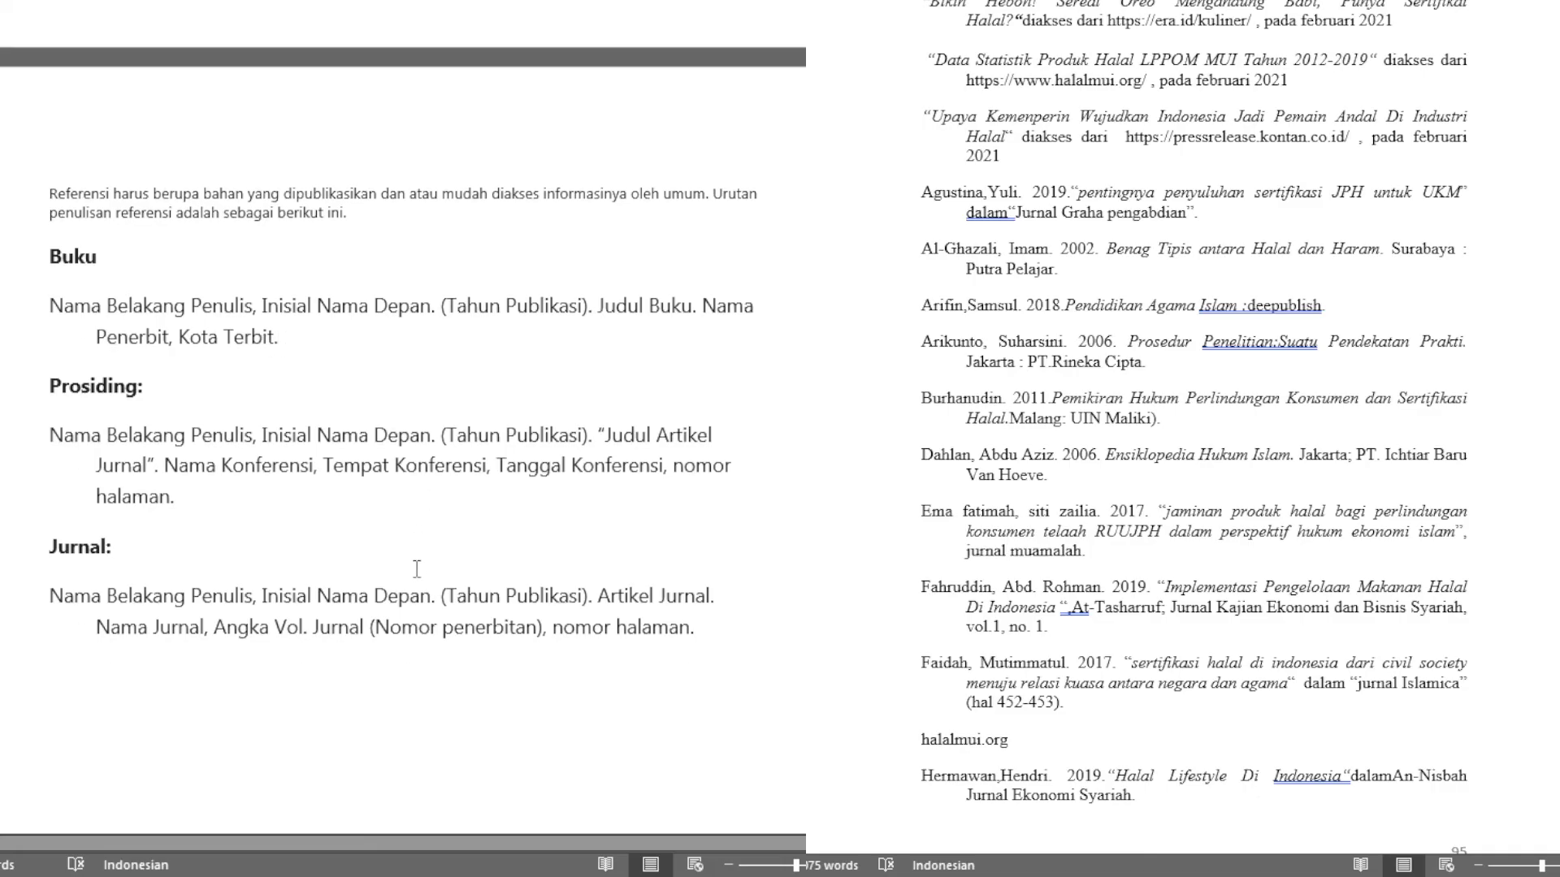
scroll(418, 572, up, 15)
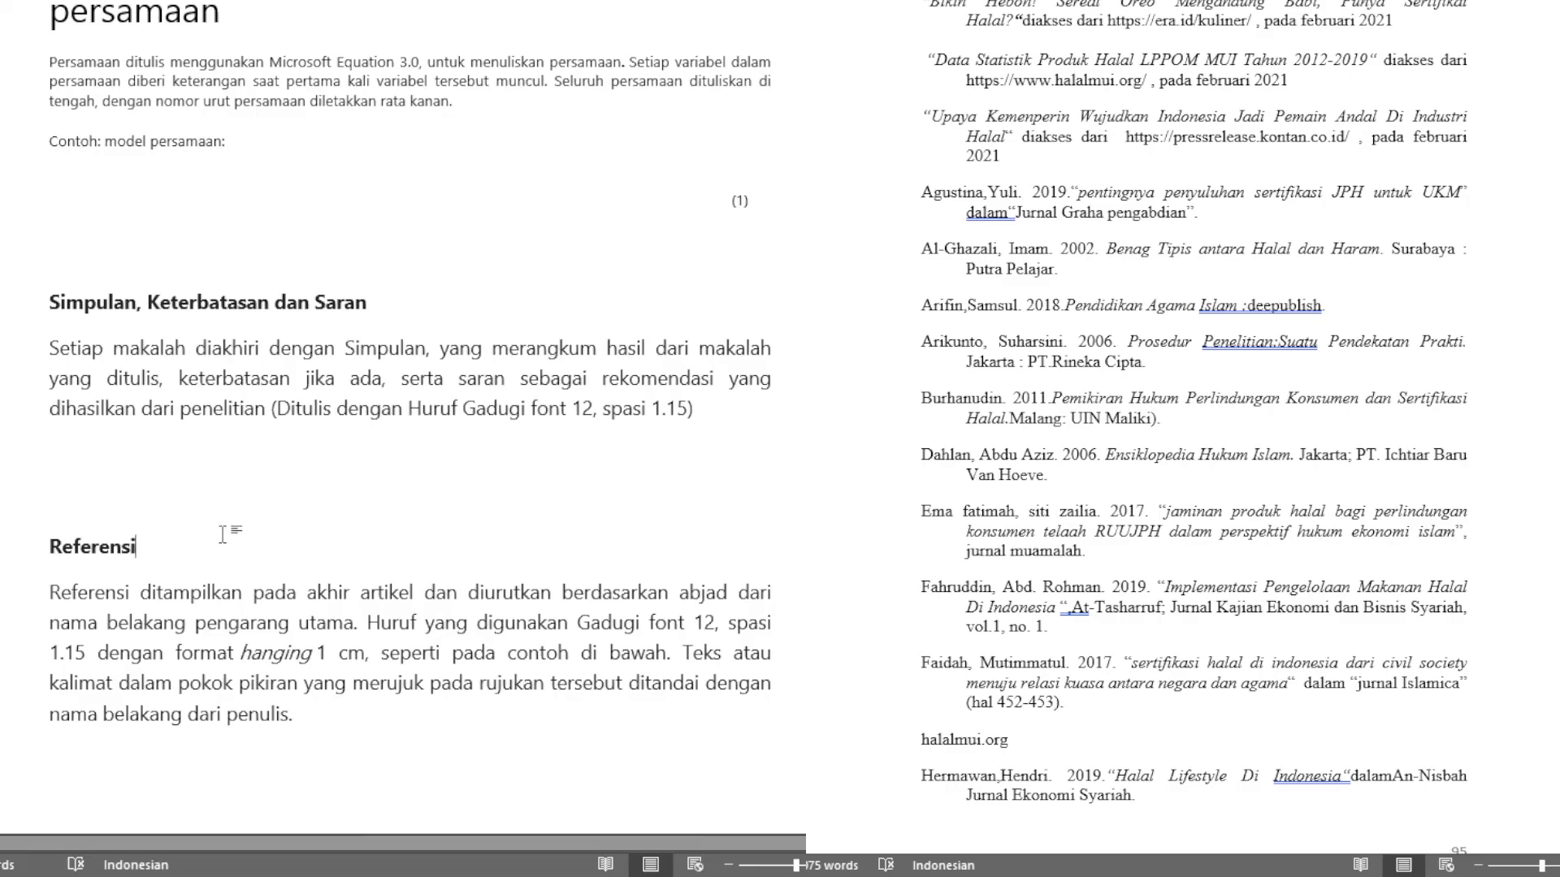
click(310, 550)
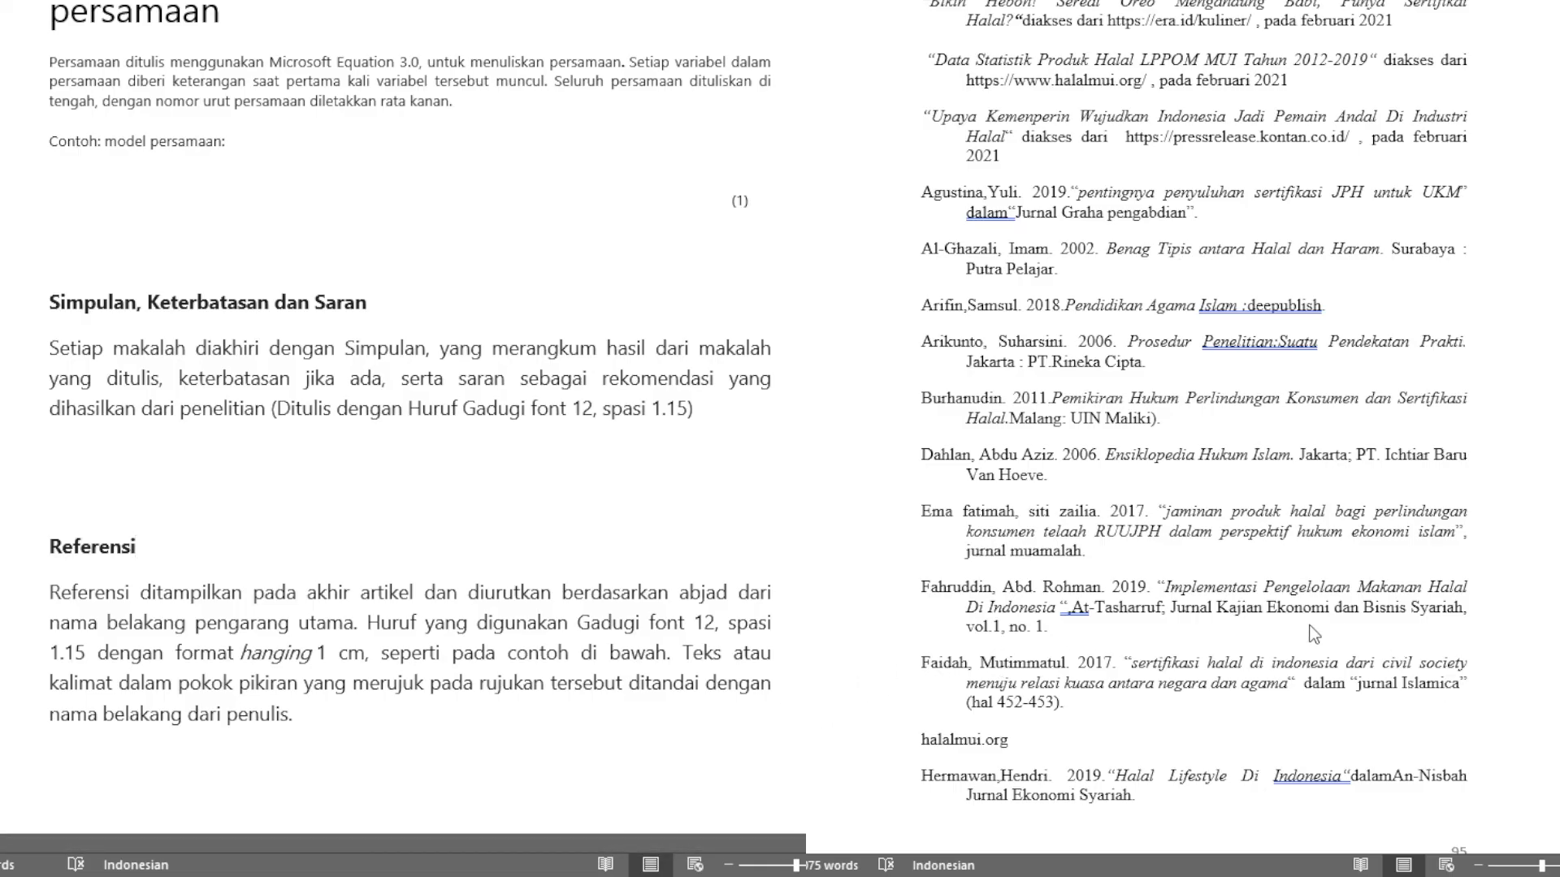
Step: Look back through the thesis from Daftar Pustaka to its numbered conclusions and return to the template's Referensi heading
scroll(1136, 551, up, 10)
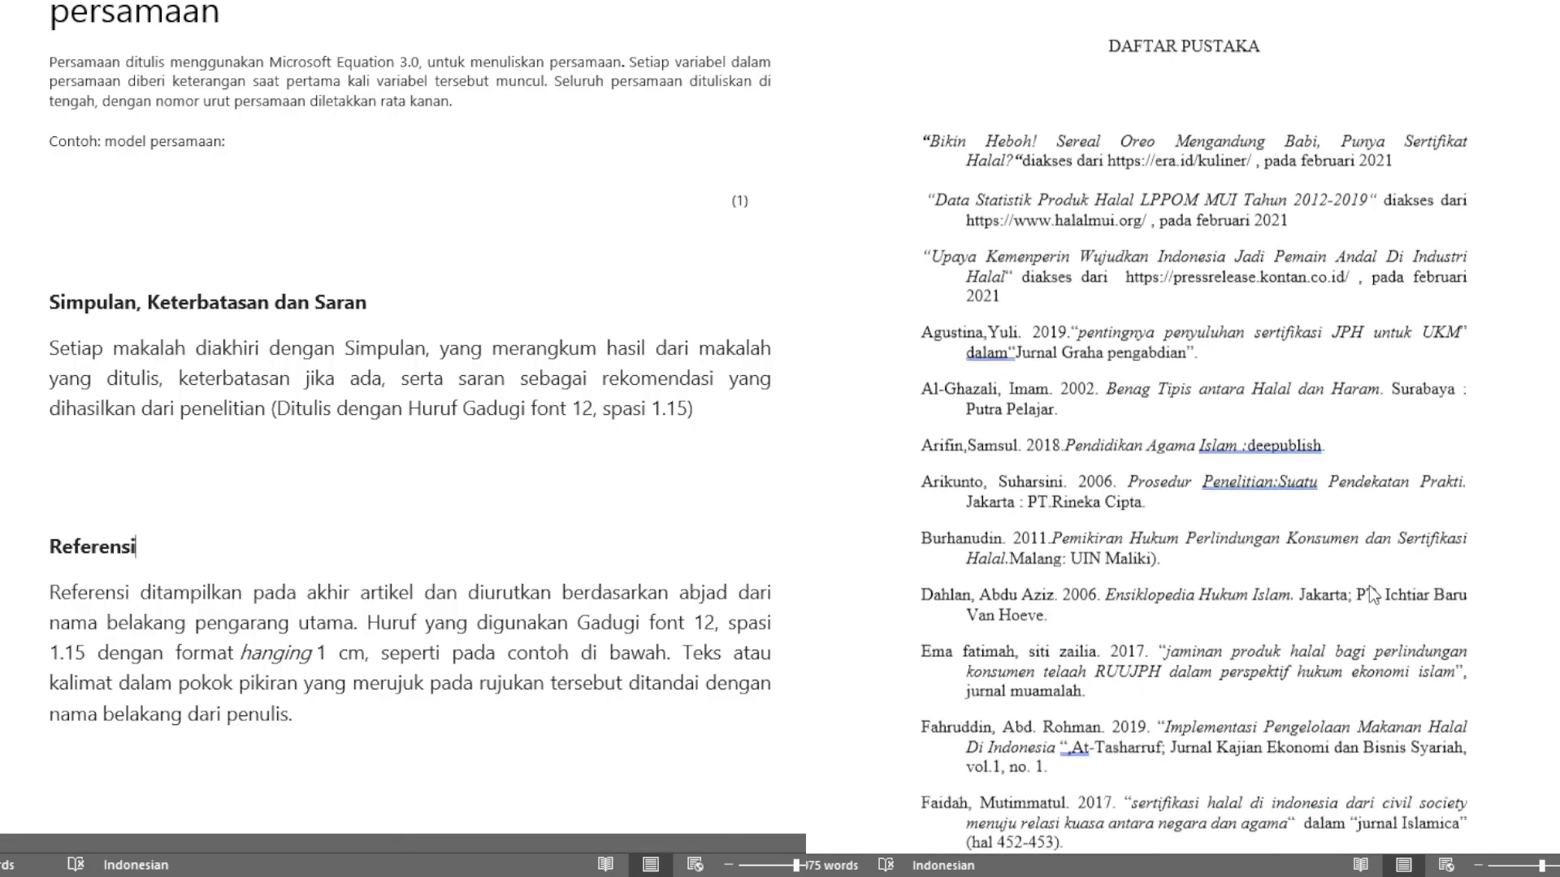
scroll(1412, 605, up, 10)
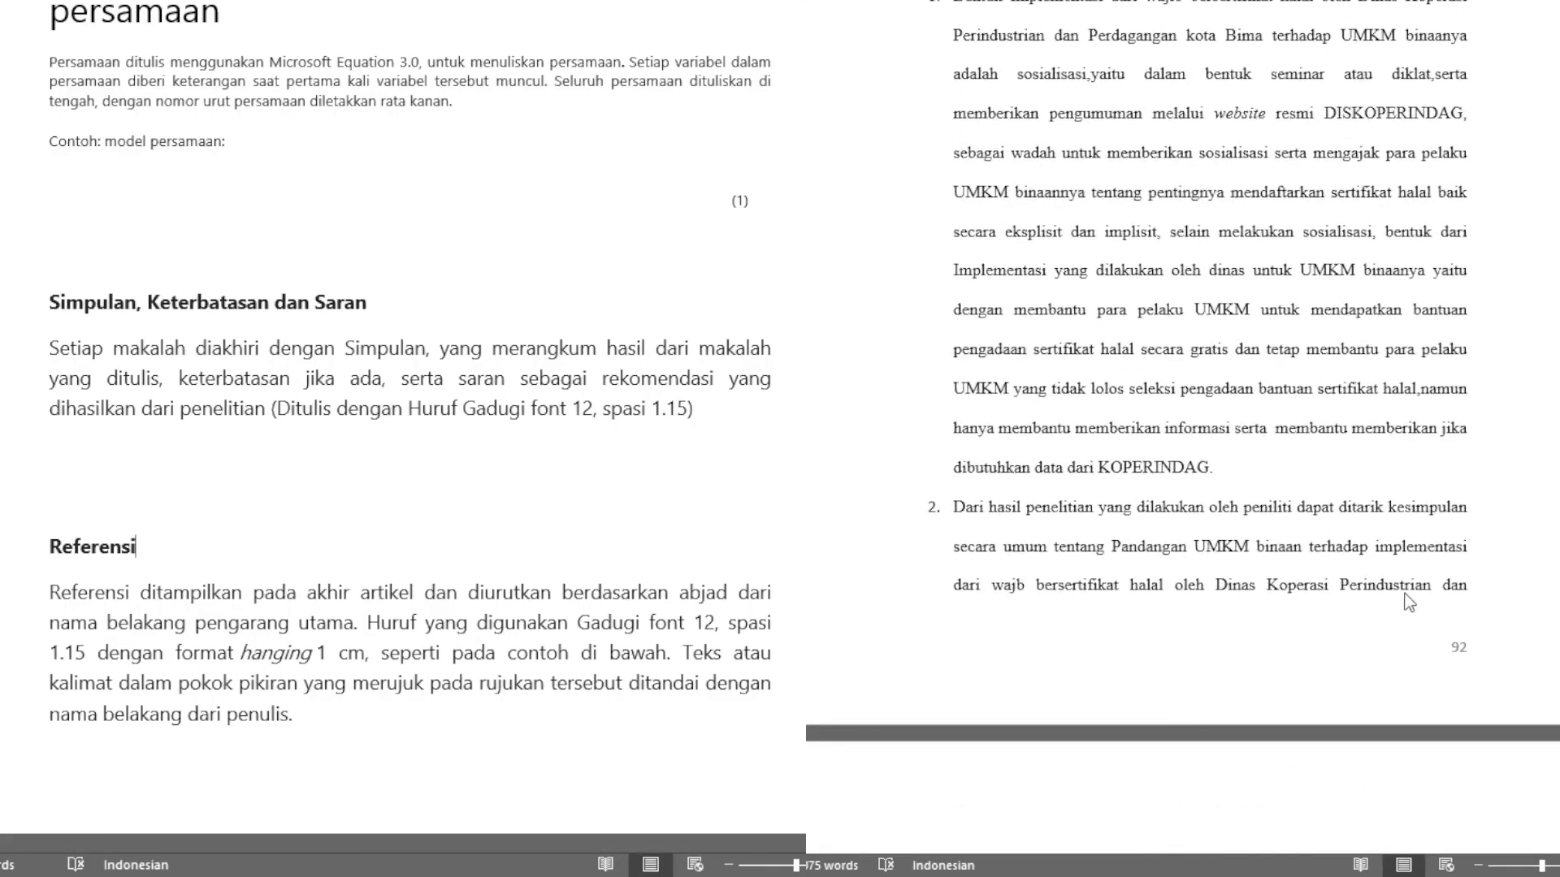
click(363, 538)
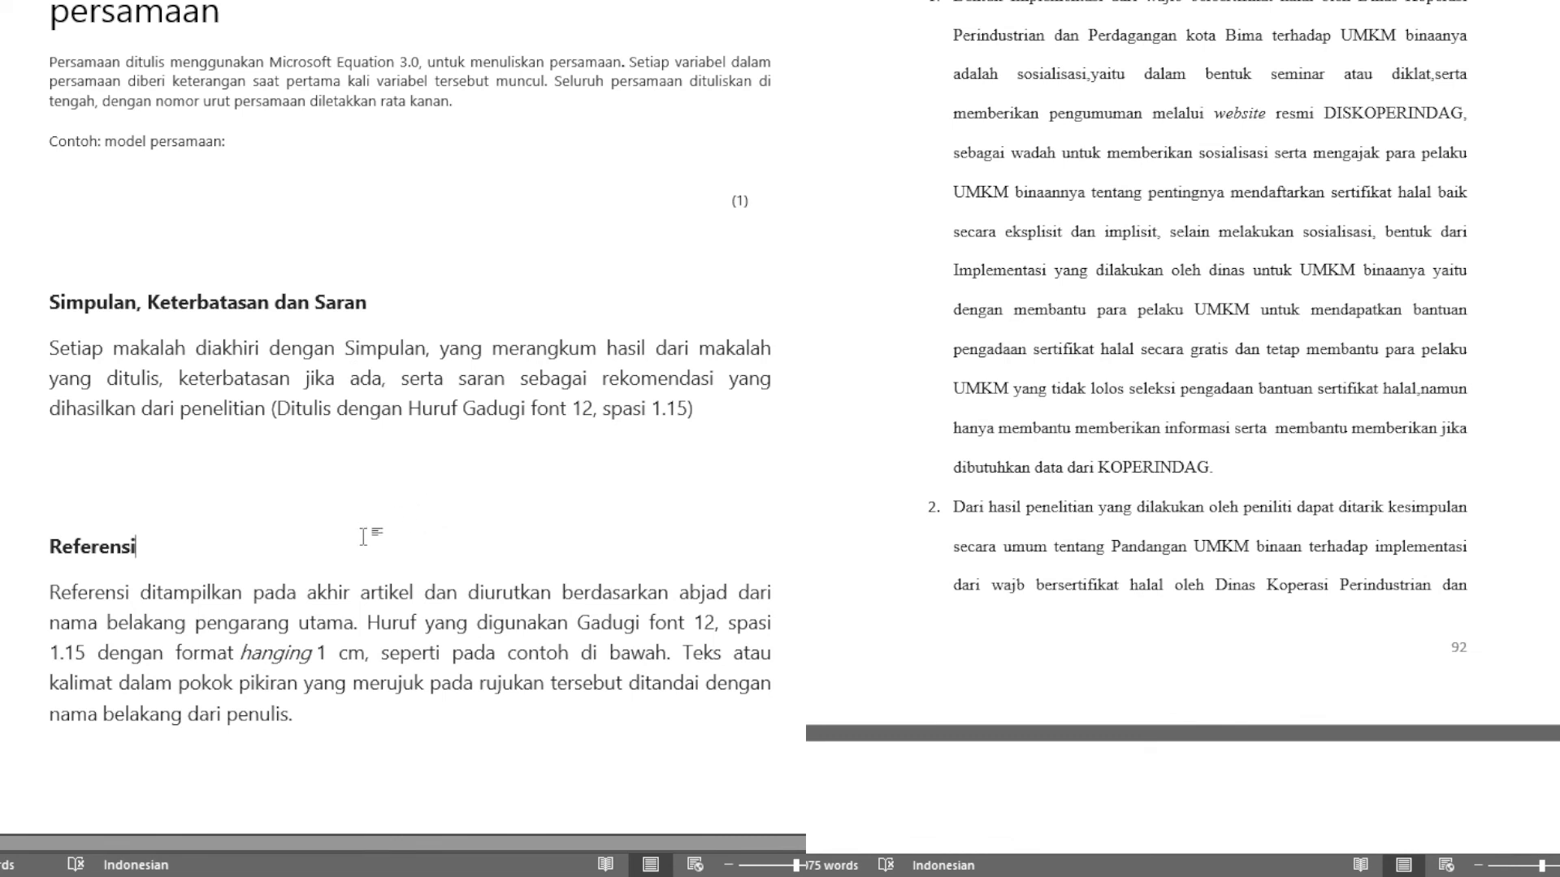
Step: Review the journal template again, from the title, author block, abstract and keywords through to the Buku, Prosiding, and Jurnal reference formats
scroll(363, 577, down, 3)
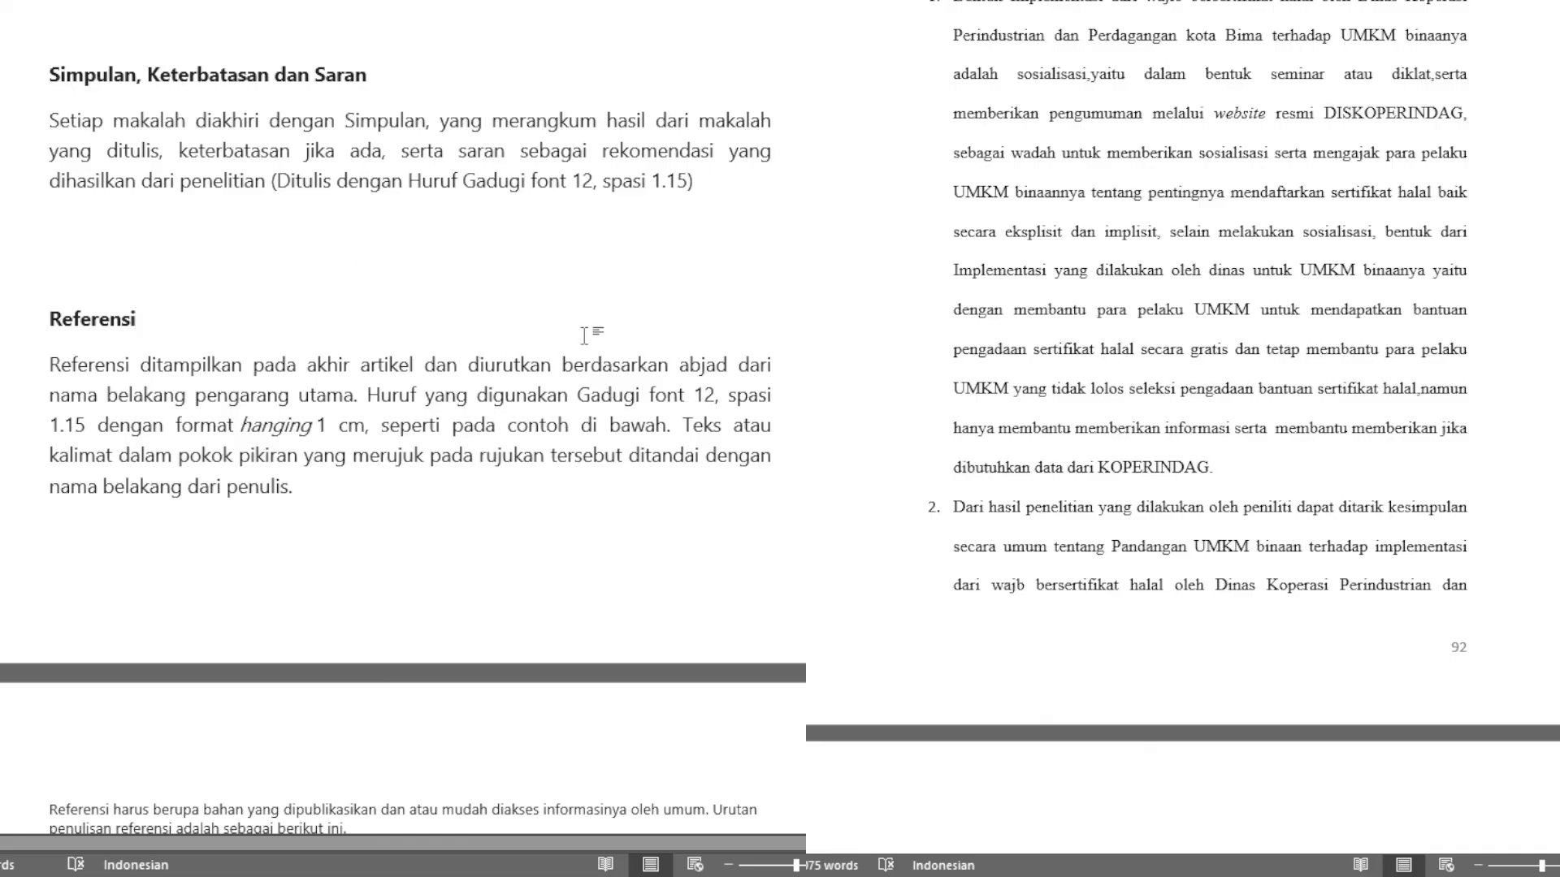
scroll(658, 342, up, 15)
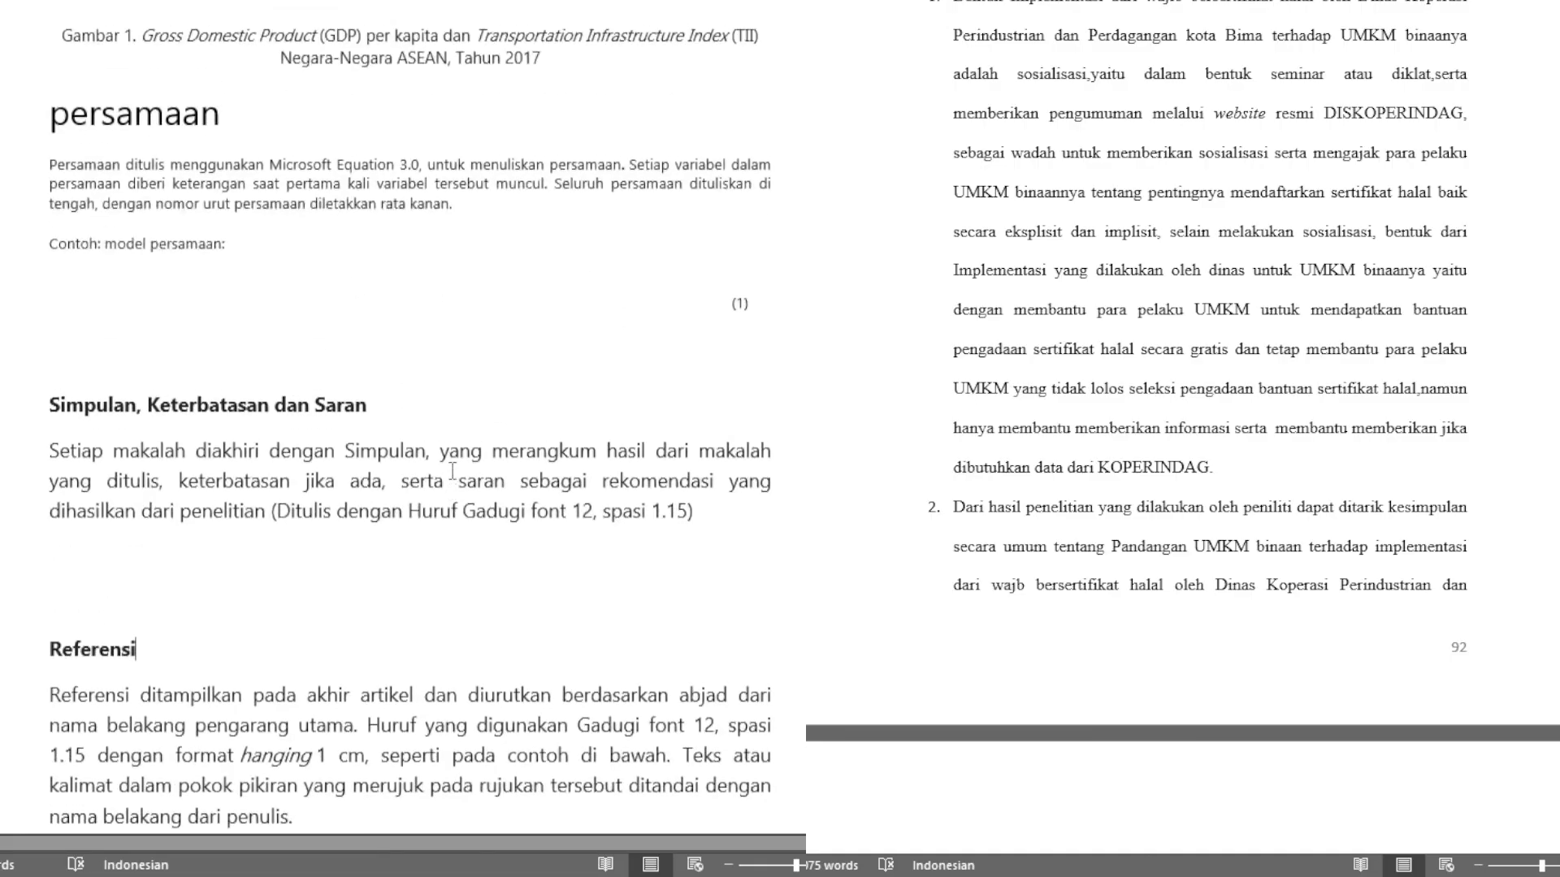
scroll(450, 476, up, 20)
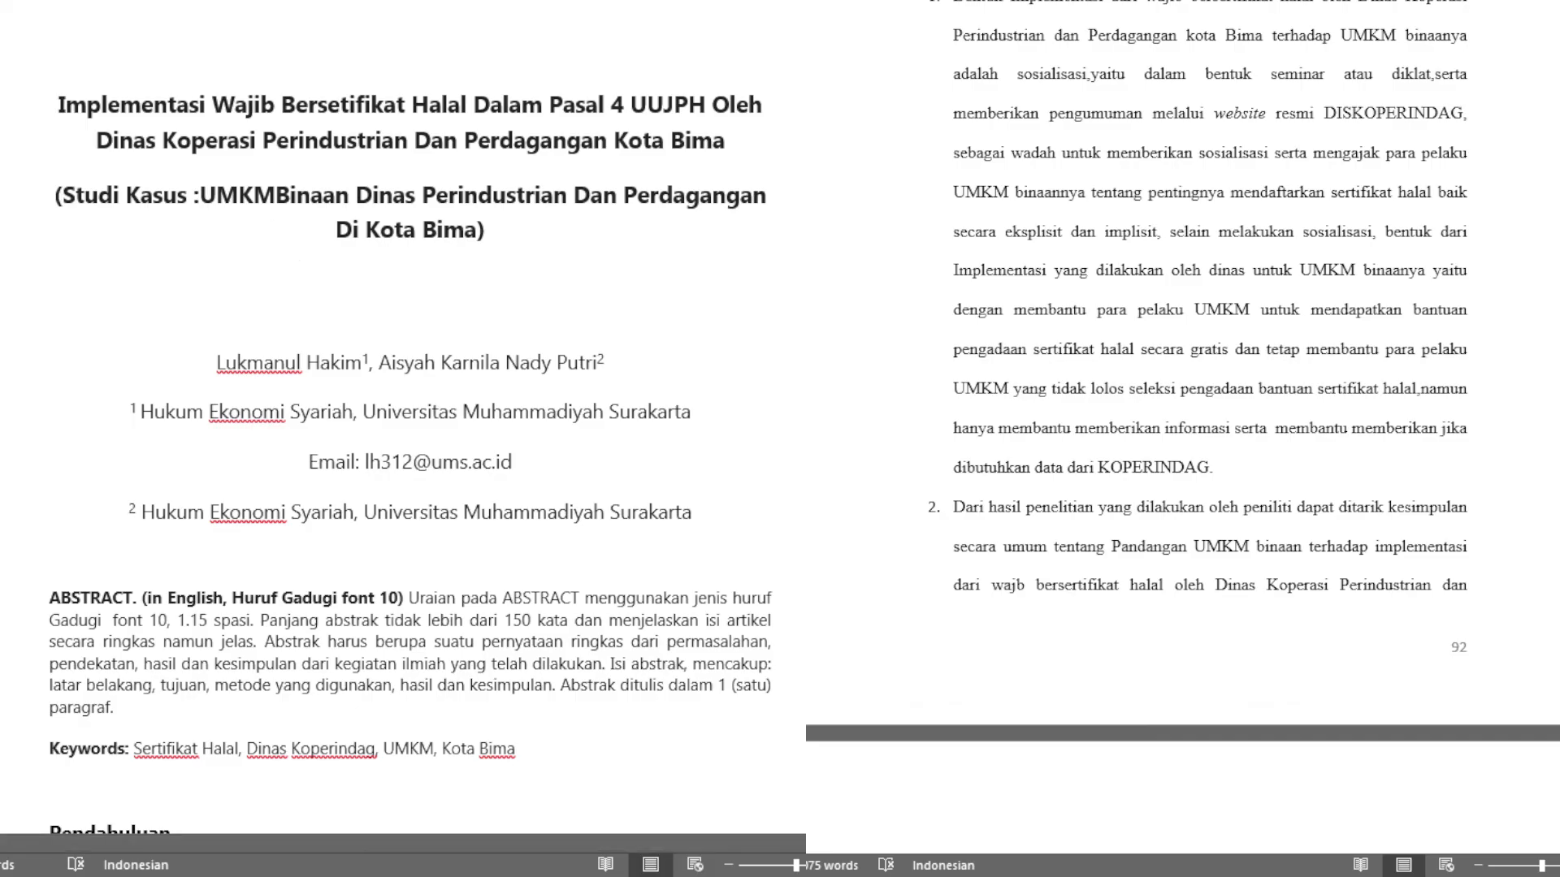
scroll(317, 618, down, 3)
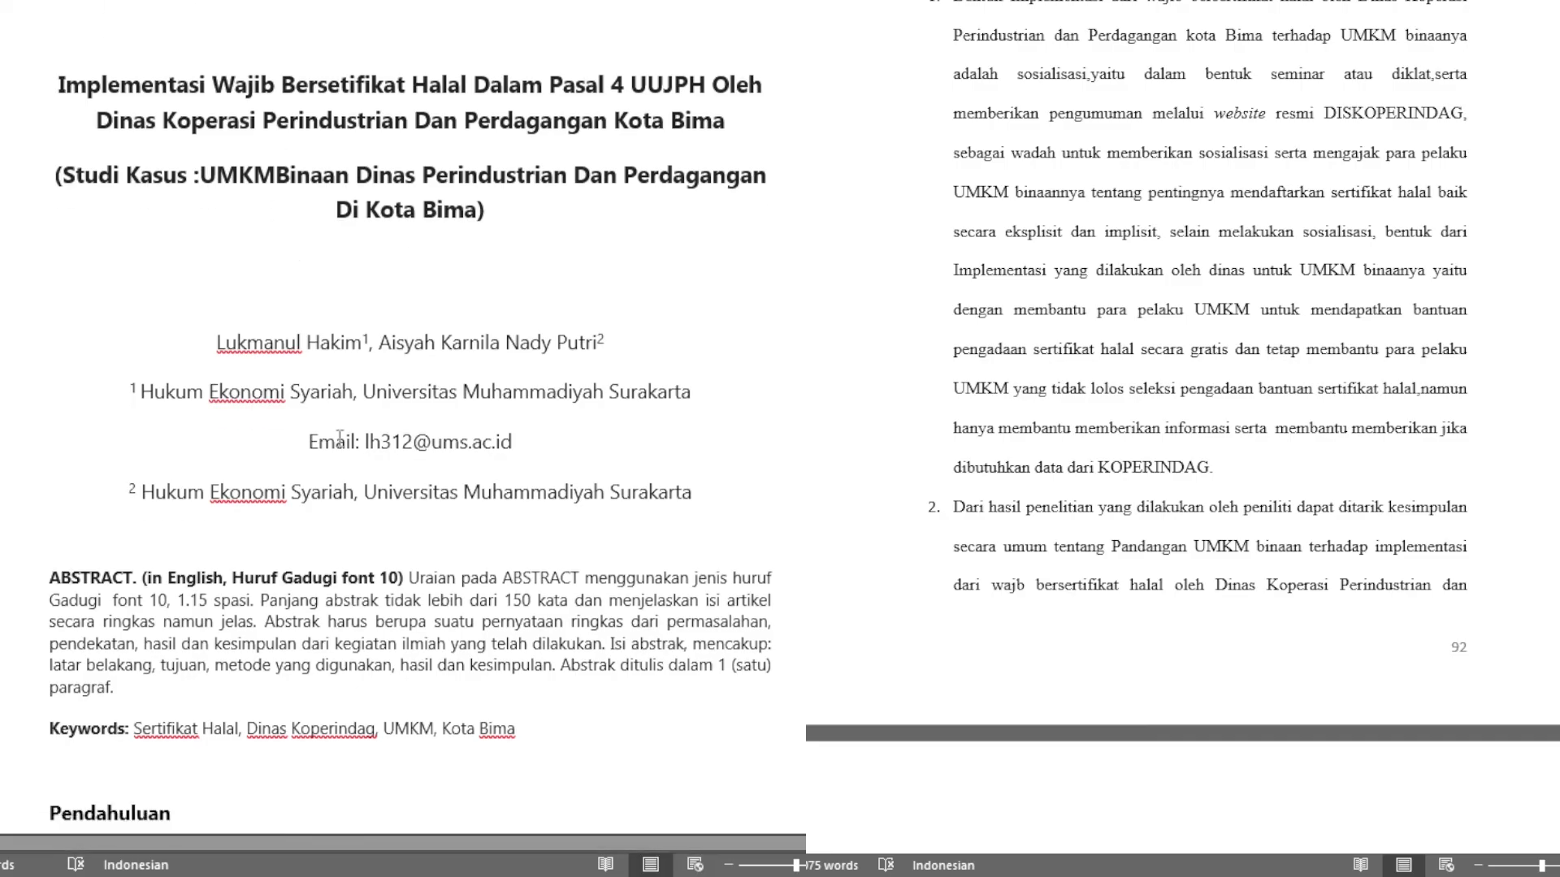
click(254, 590)
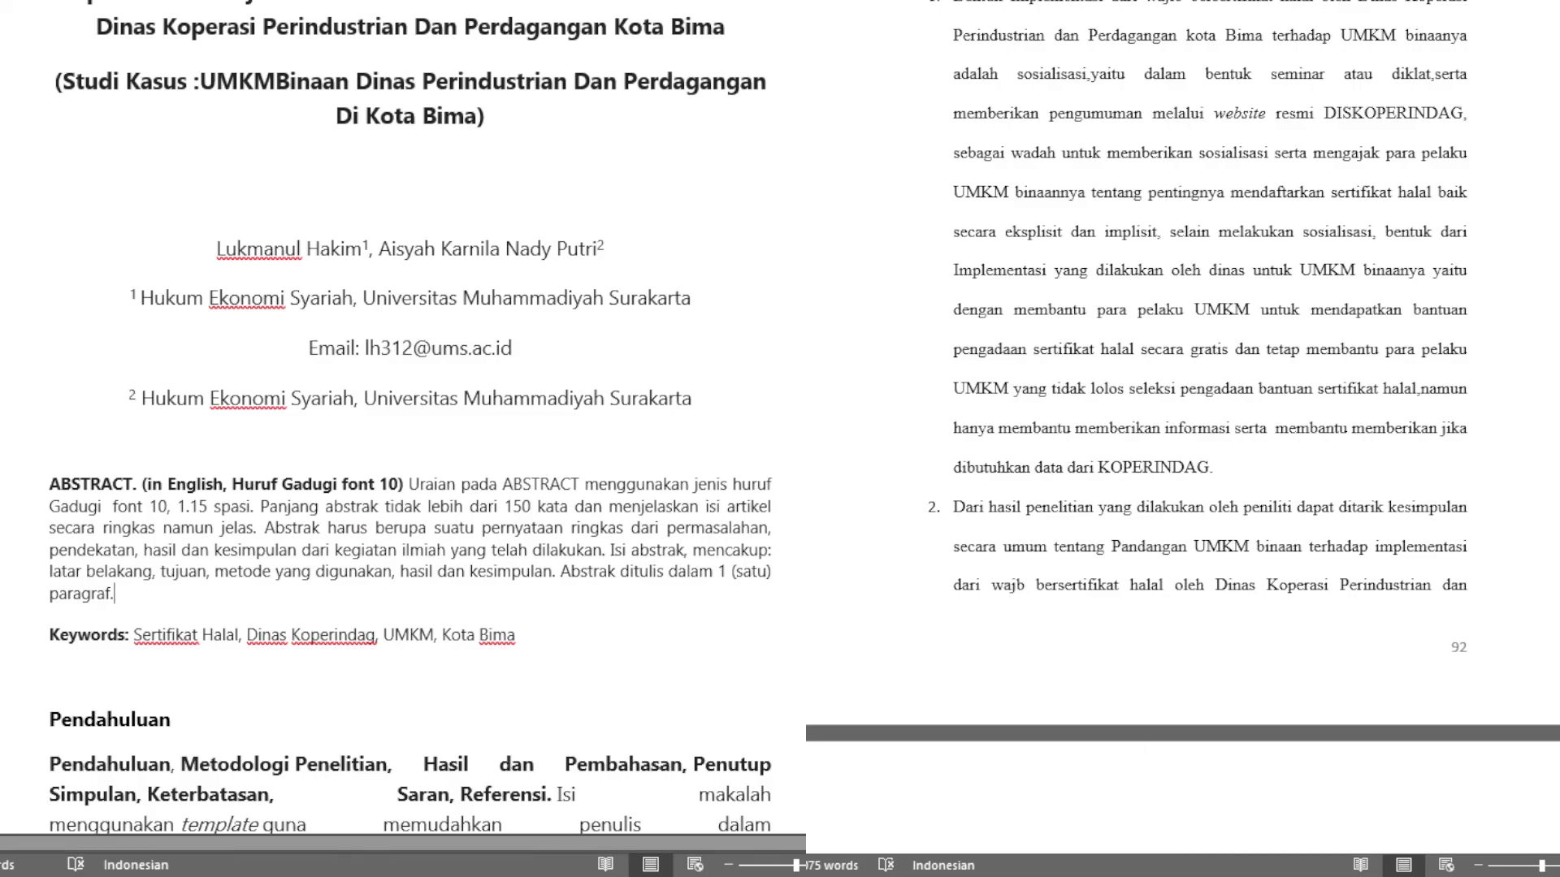
scroll(410, 419, down, 20)
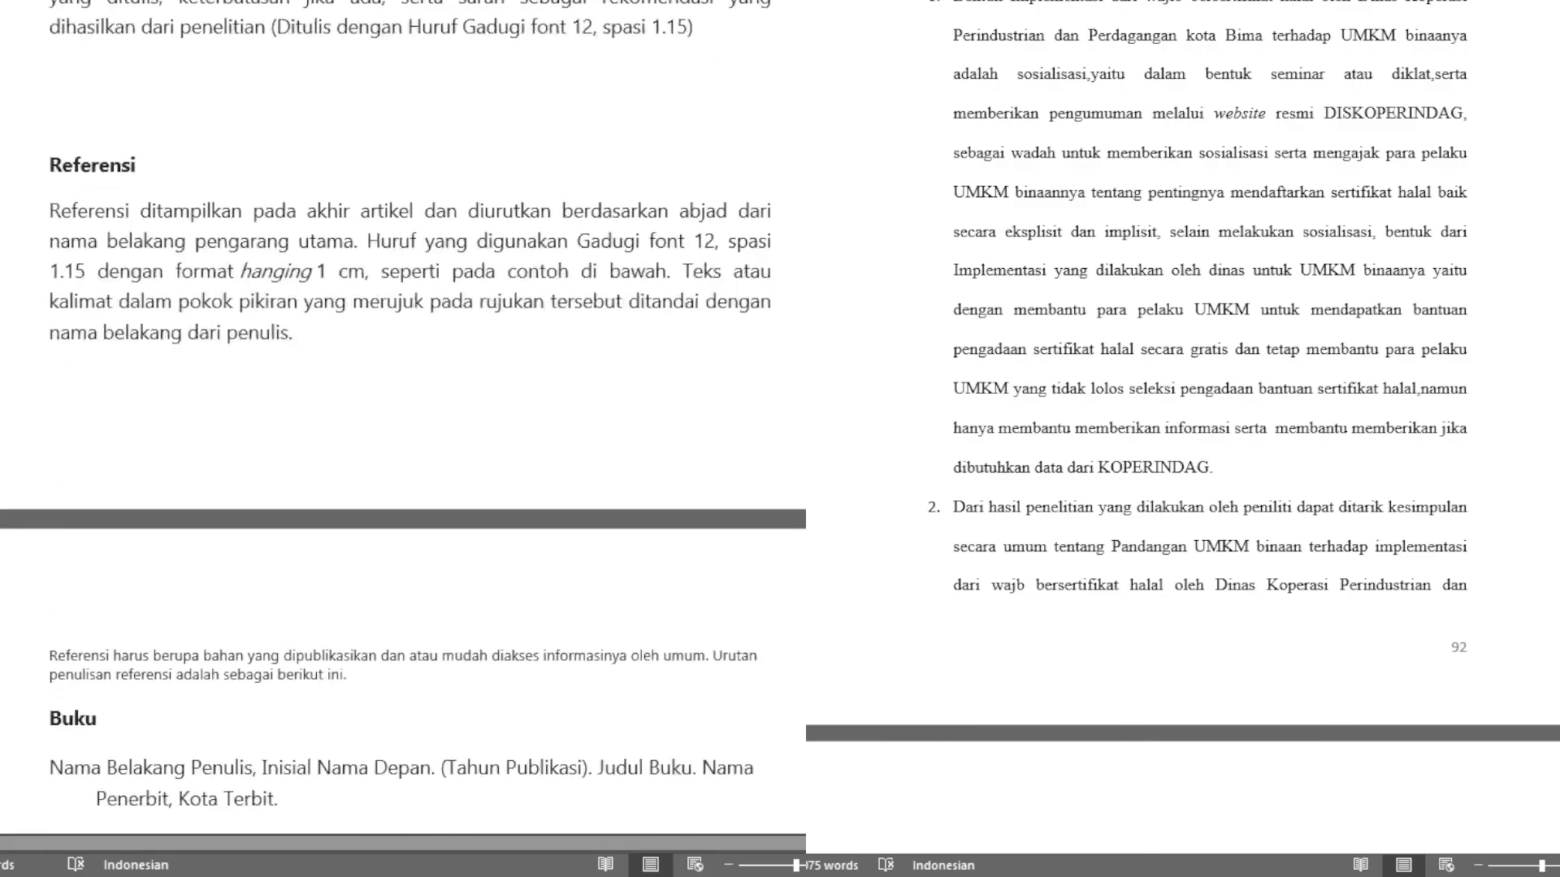
scroll(403, 434, up, 3)
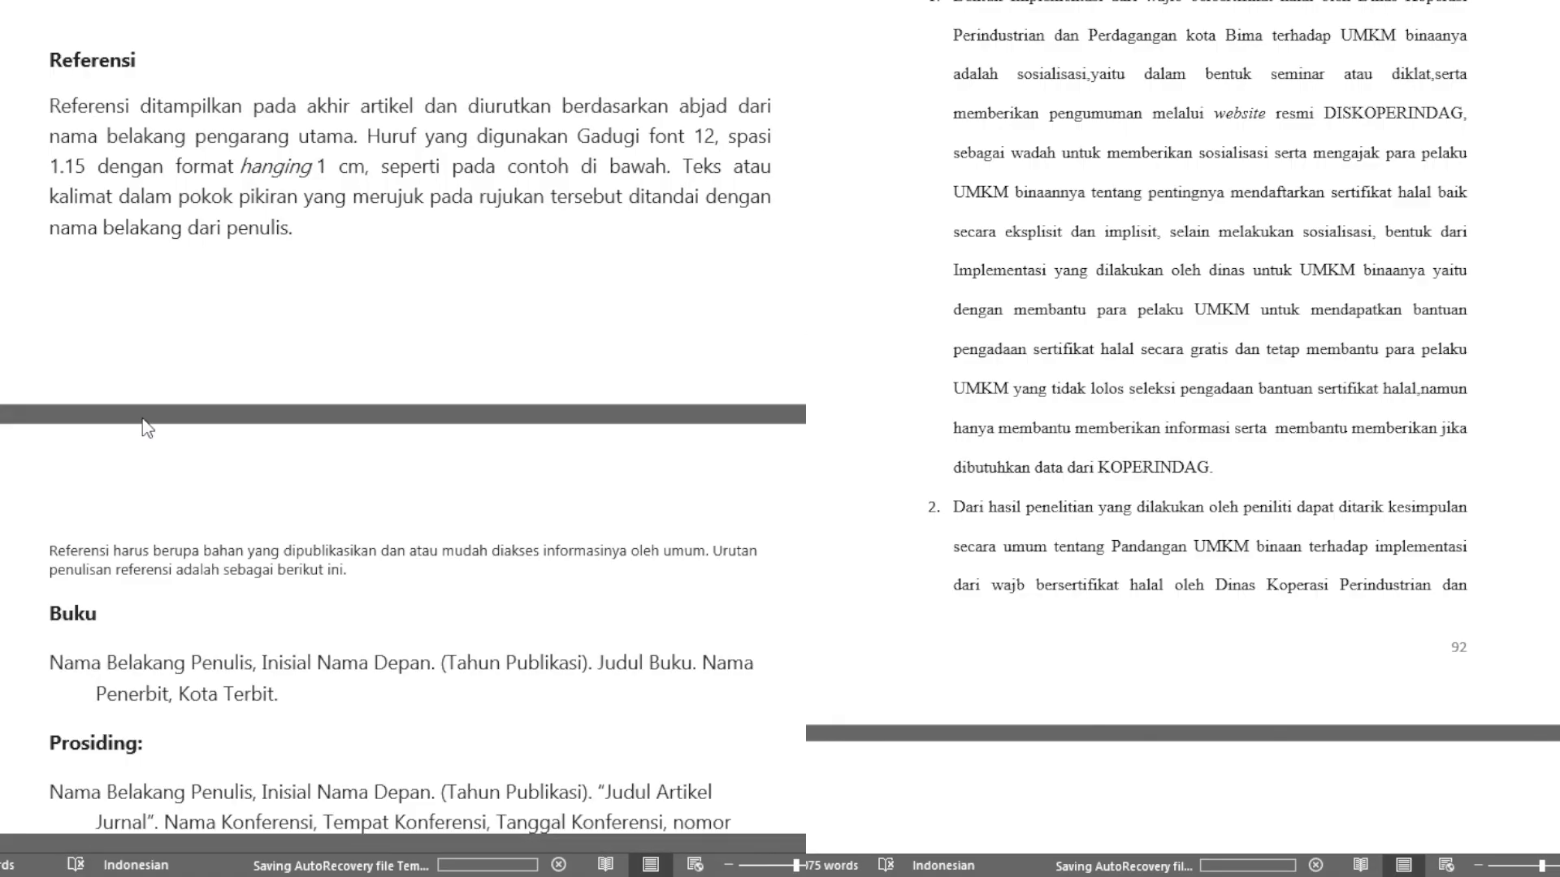
scroll(190, 563, down, 2)
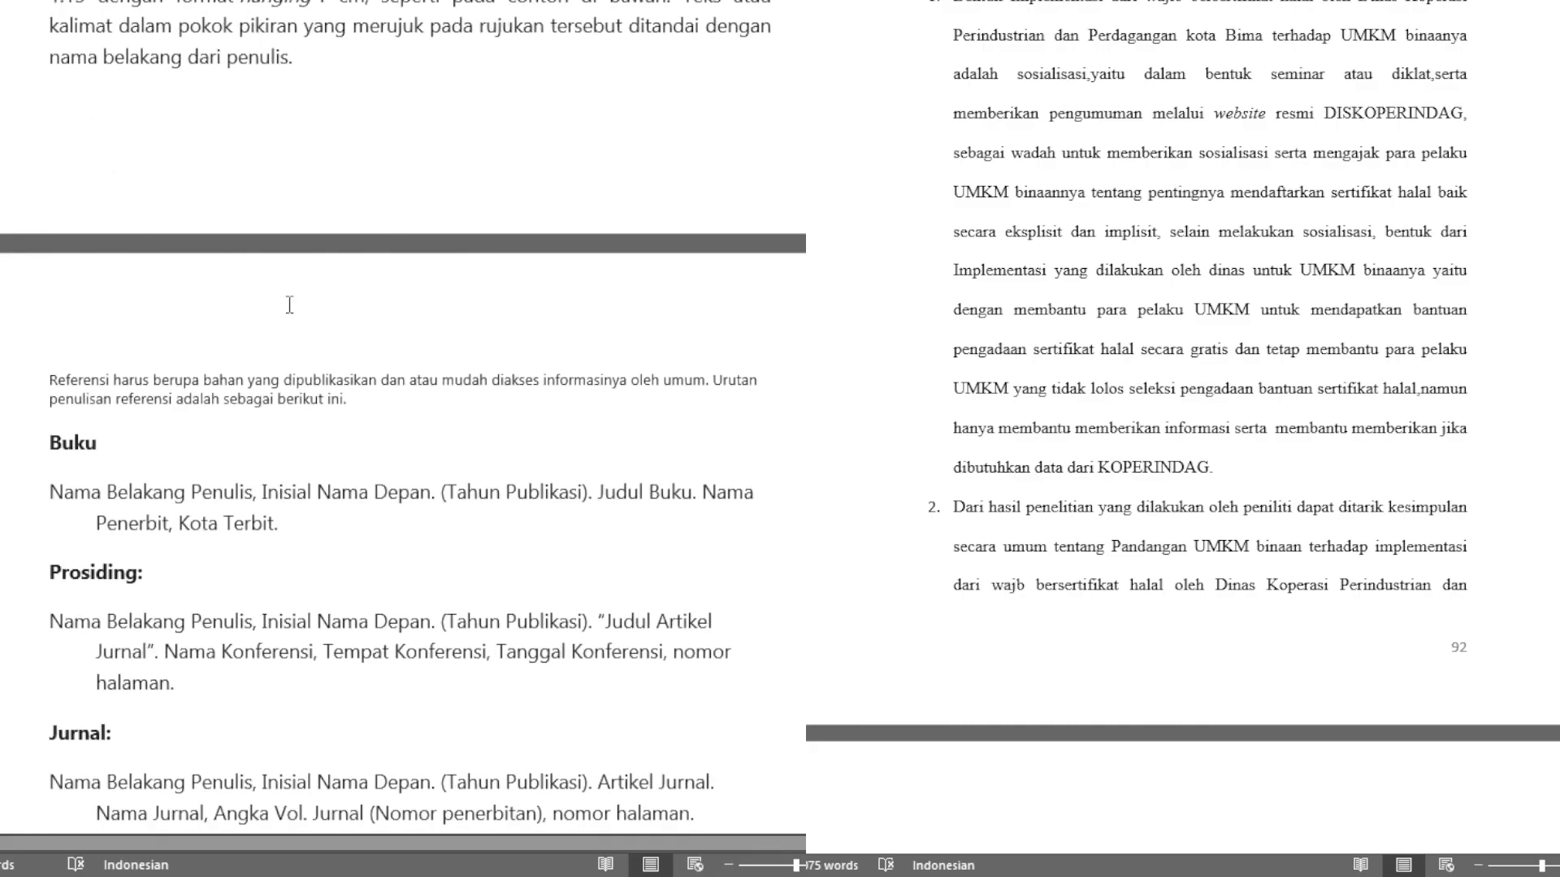
scroll(154, 461, down, 3)
scroll(77, 360, down, 2)
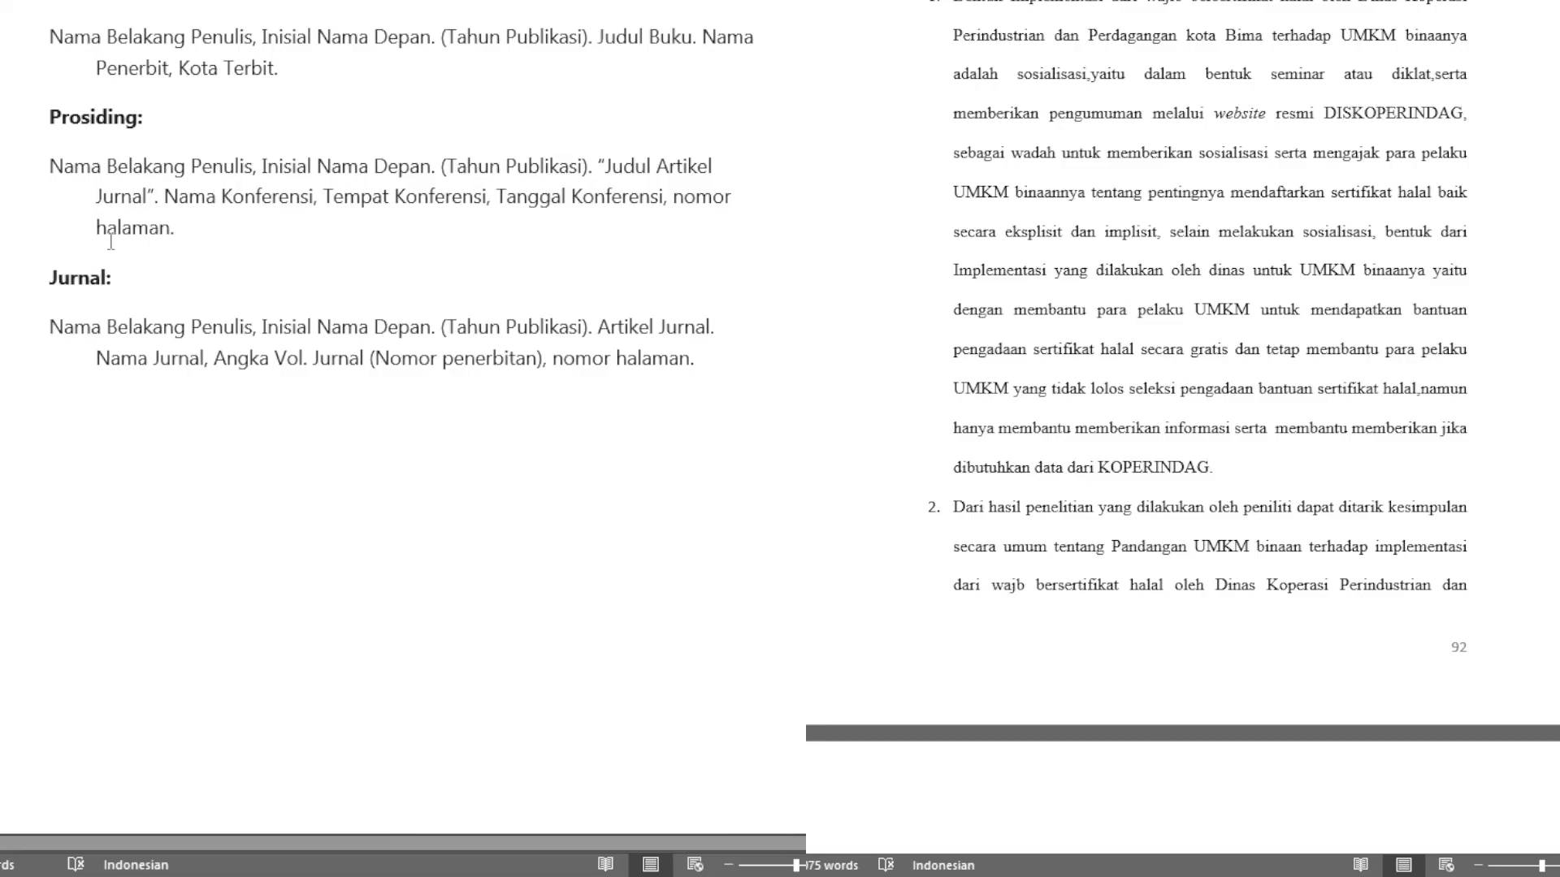